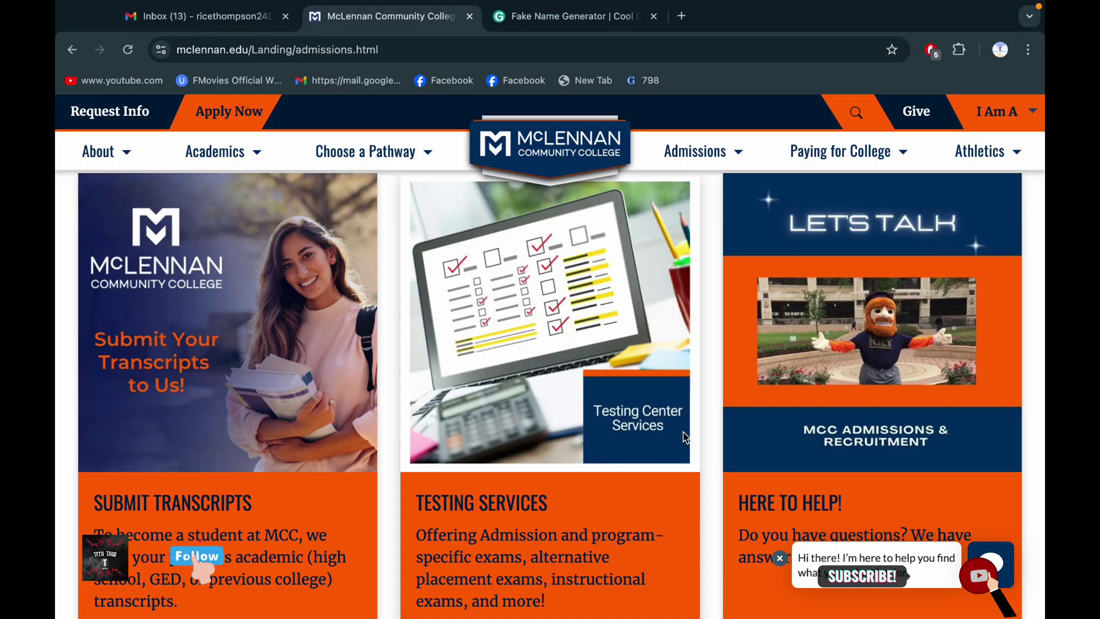
Browse the college homepage and go to the Become a Student application steps page
scroll(685, 437, down, 15)
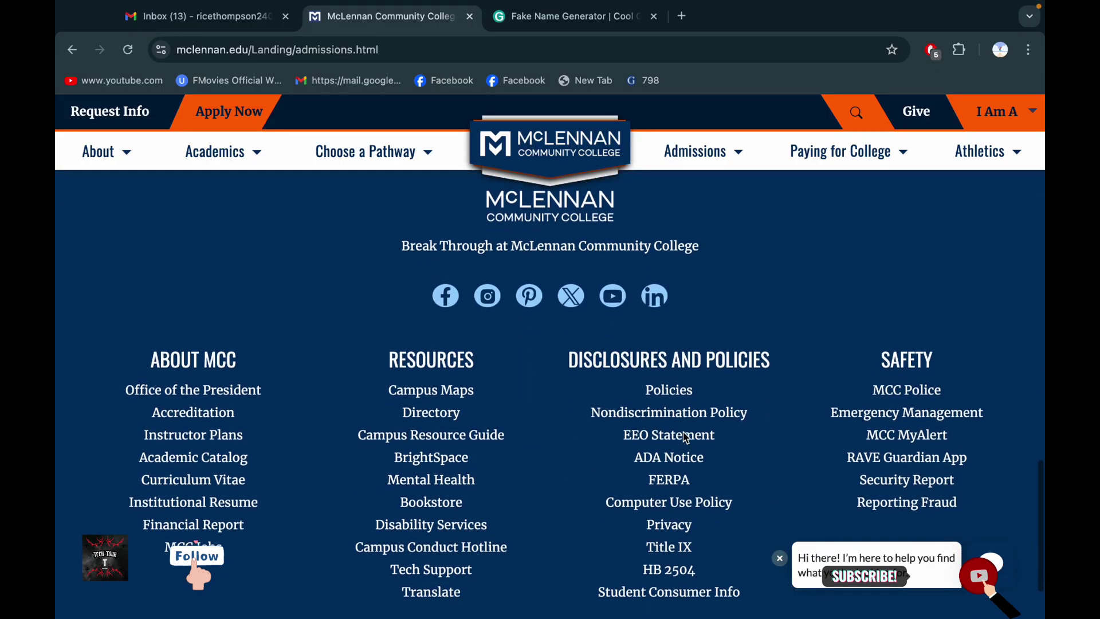
scroll(685, 437, up, 20)
scroll(686, 437, up, 2)
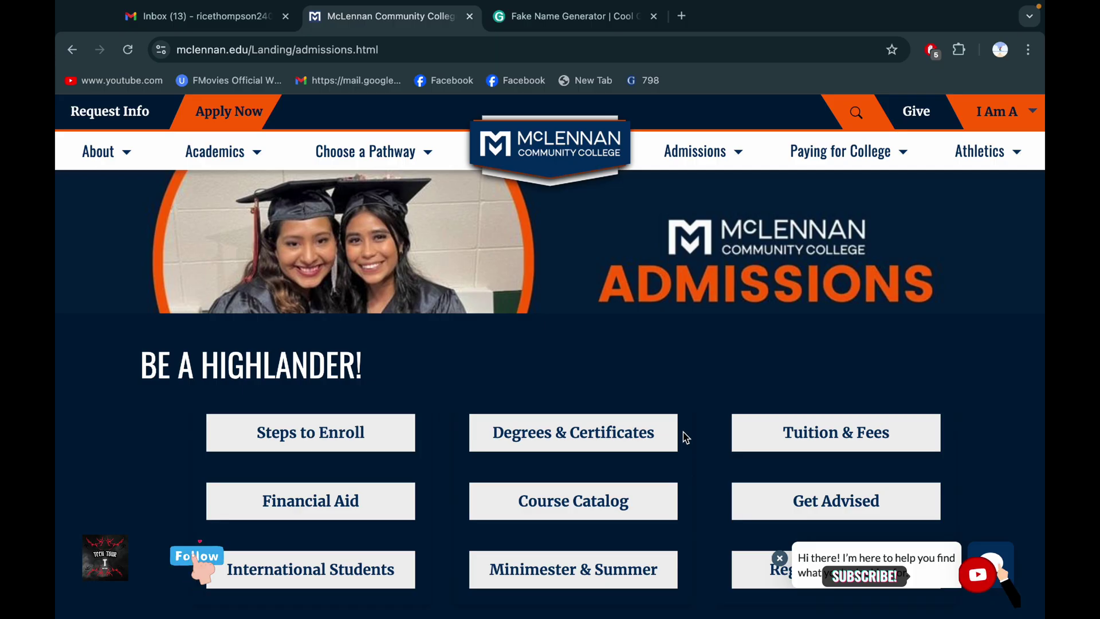
scroll(686, 437, down, 8)
scroll(625, 239, up, 9)
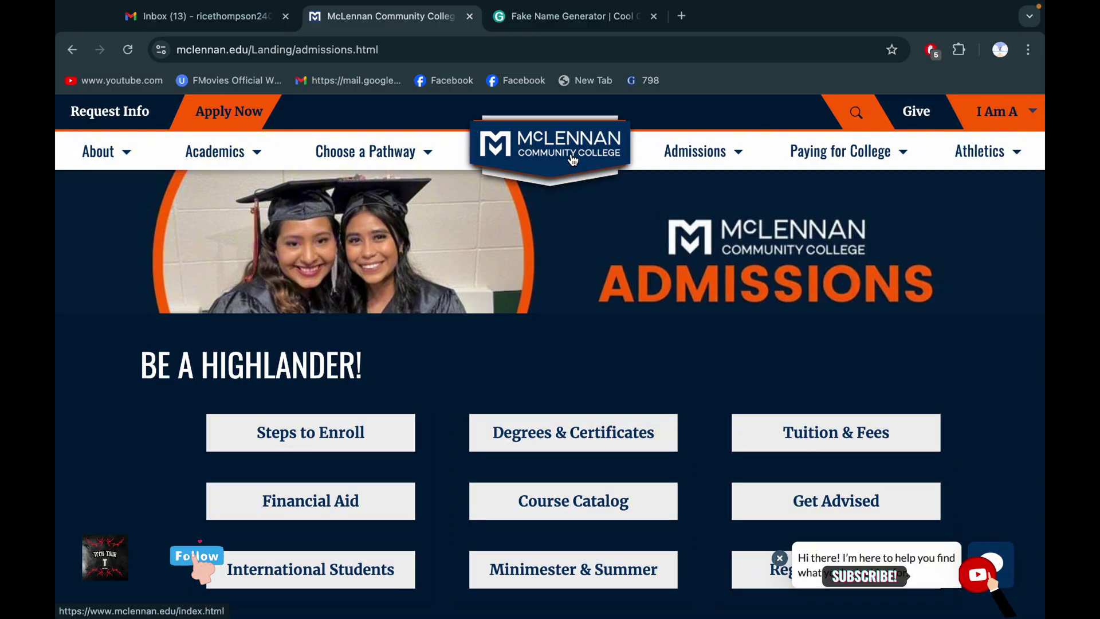
scroll(573, 160, down, 15)
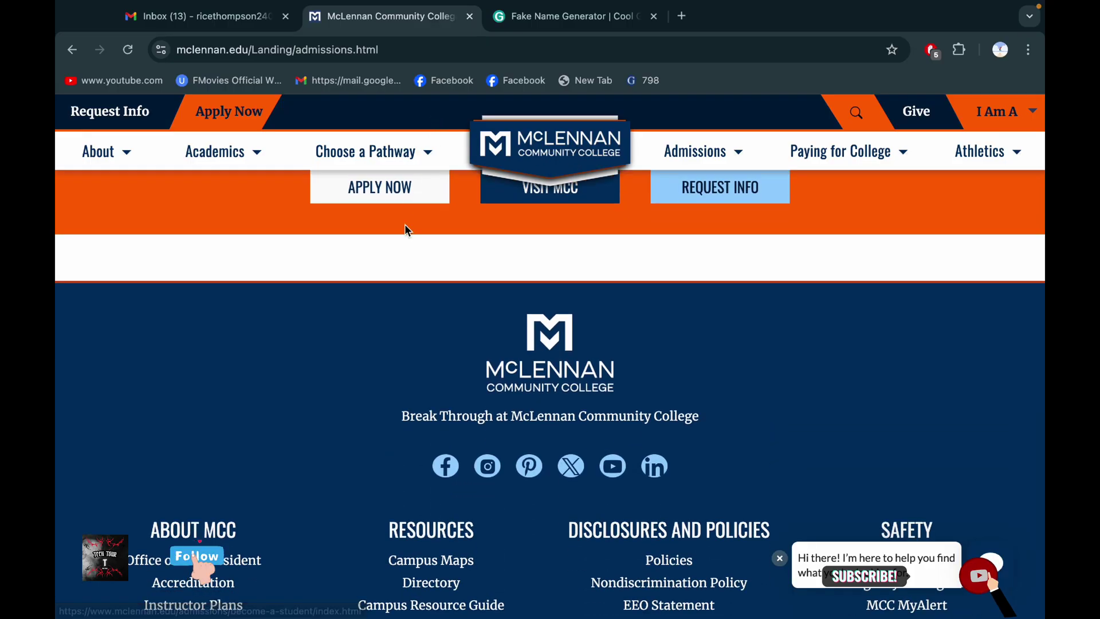
scroll(405, 228, up, 3)
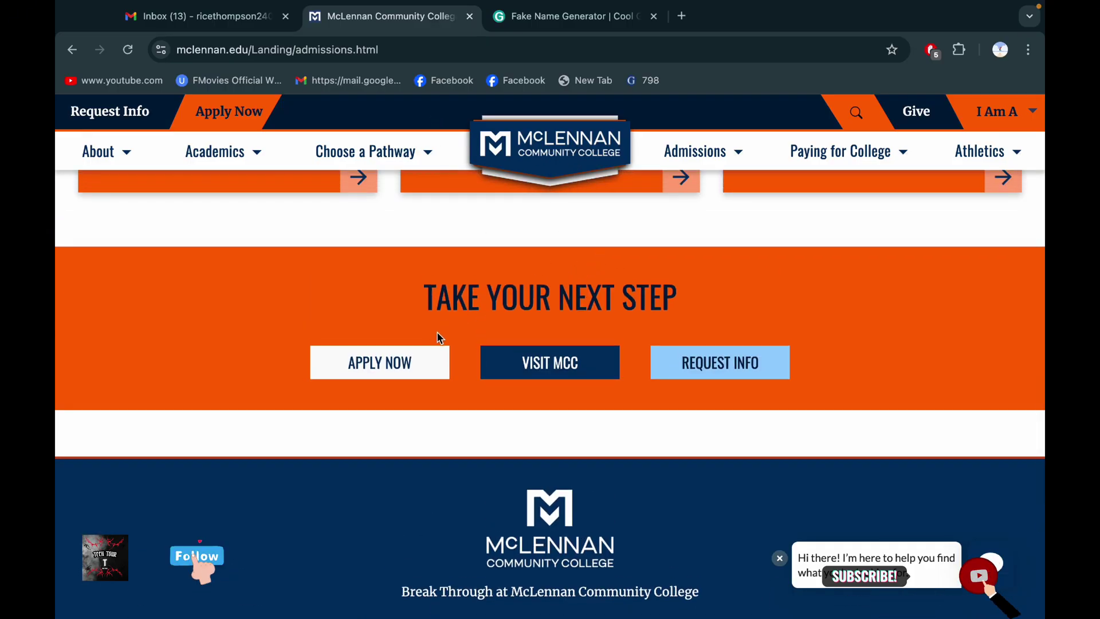
click(411, 378)
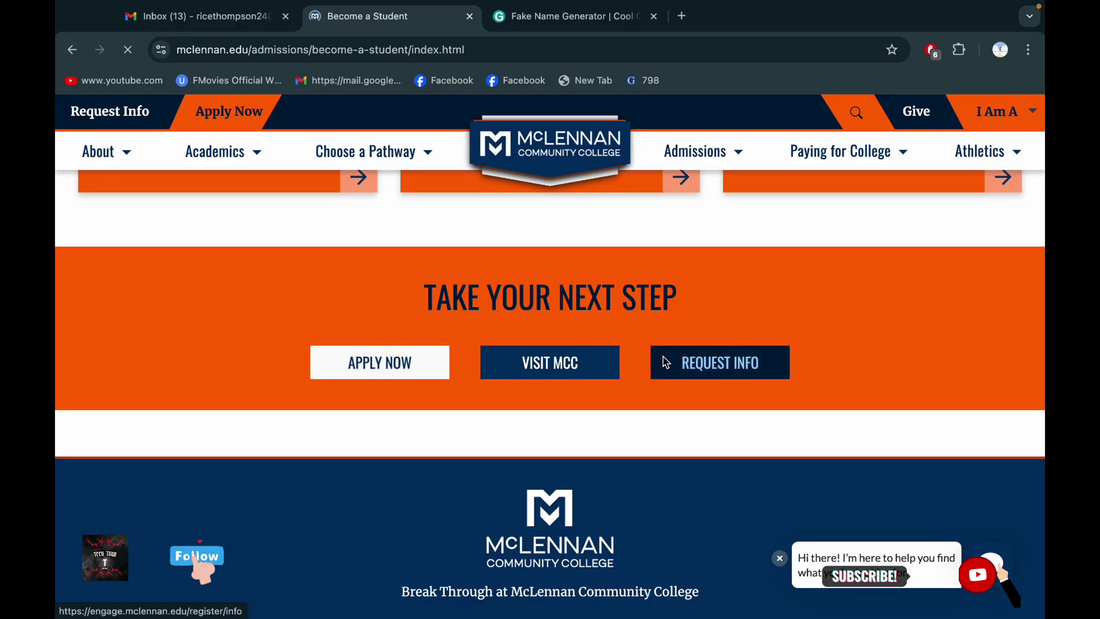
Open the Apply step and launch the account registration form
scroll(622, 311, down, 15)
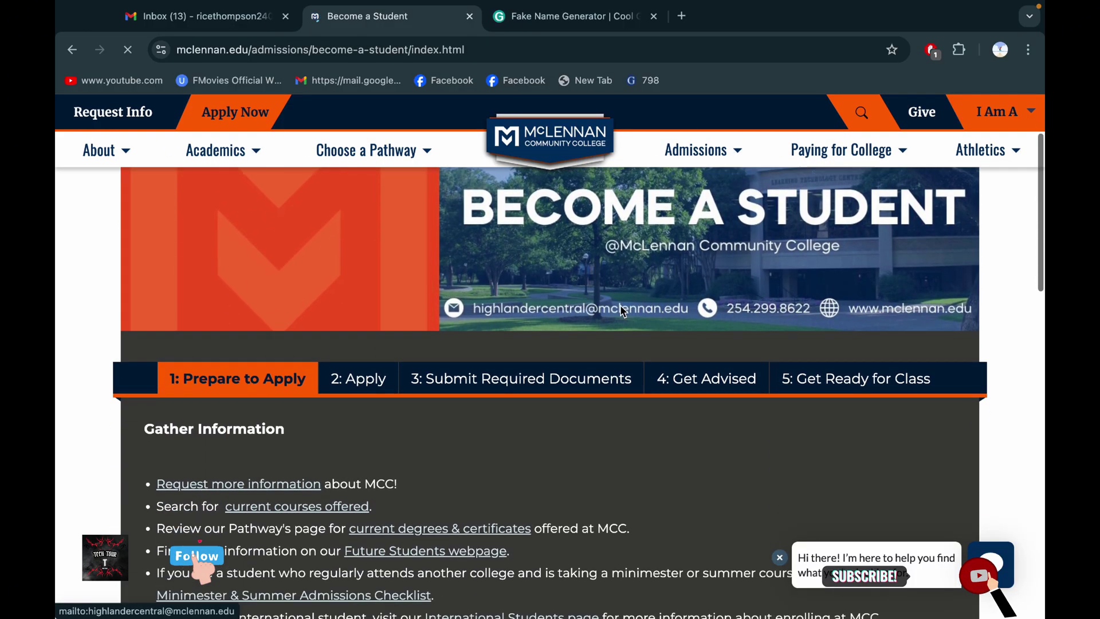
scroll(623, 312, up, 10)
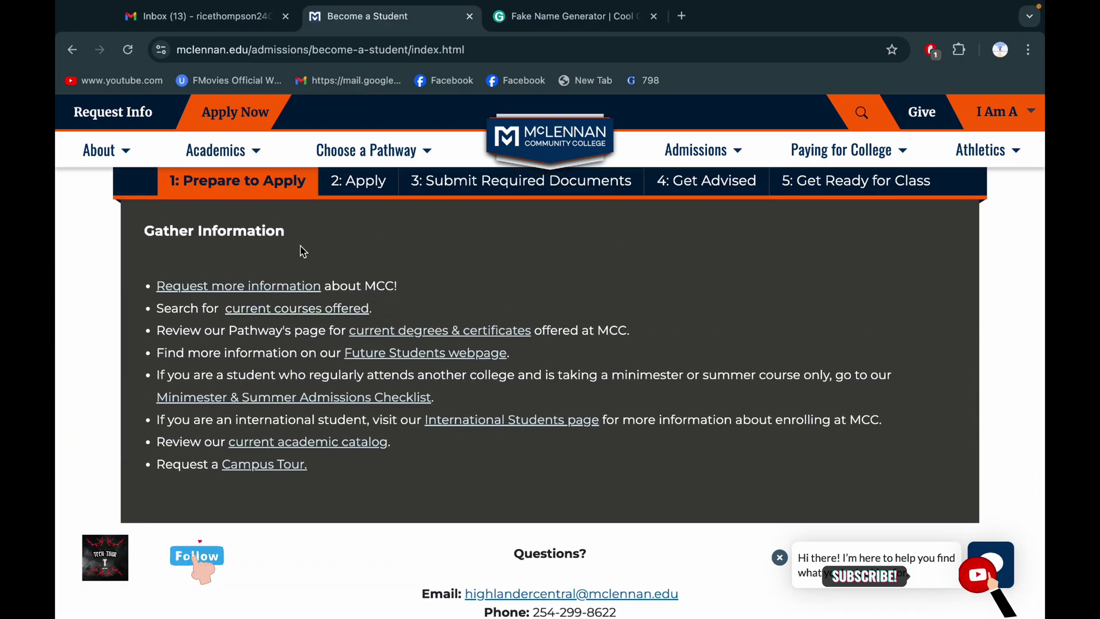
scroll(300, 248, up, 4)
scroll(420, 385, down, 1)
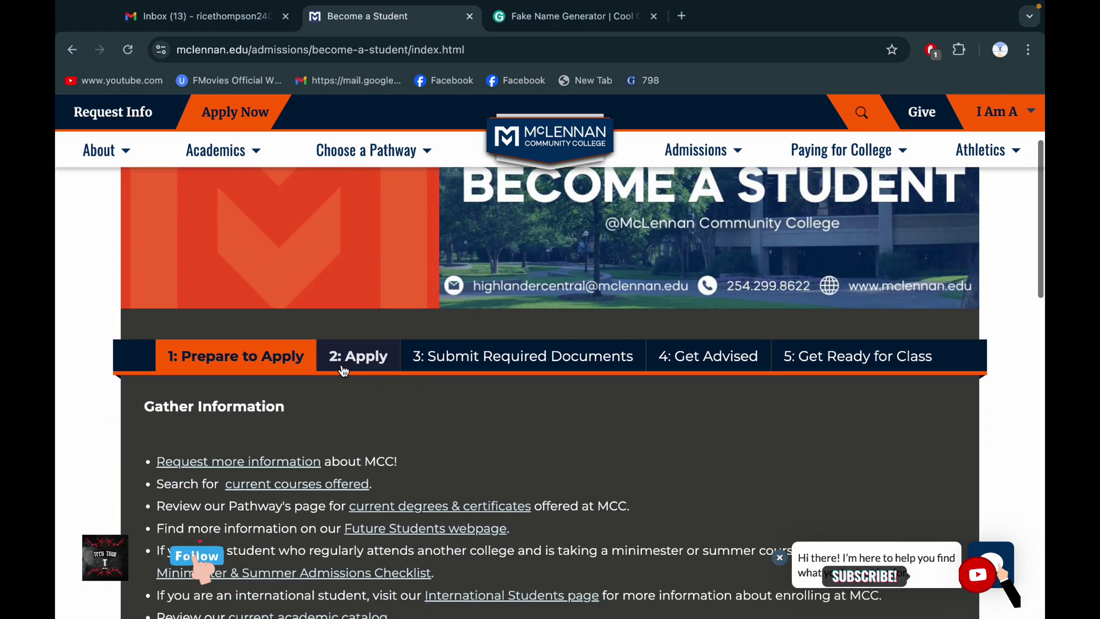
click(344, 361)
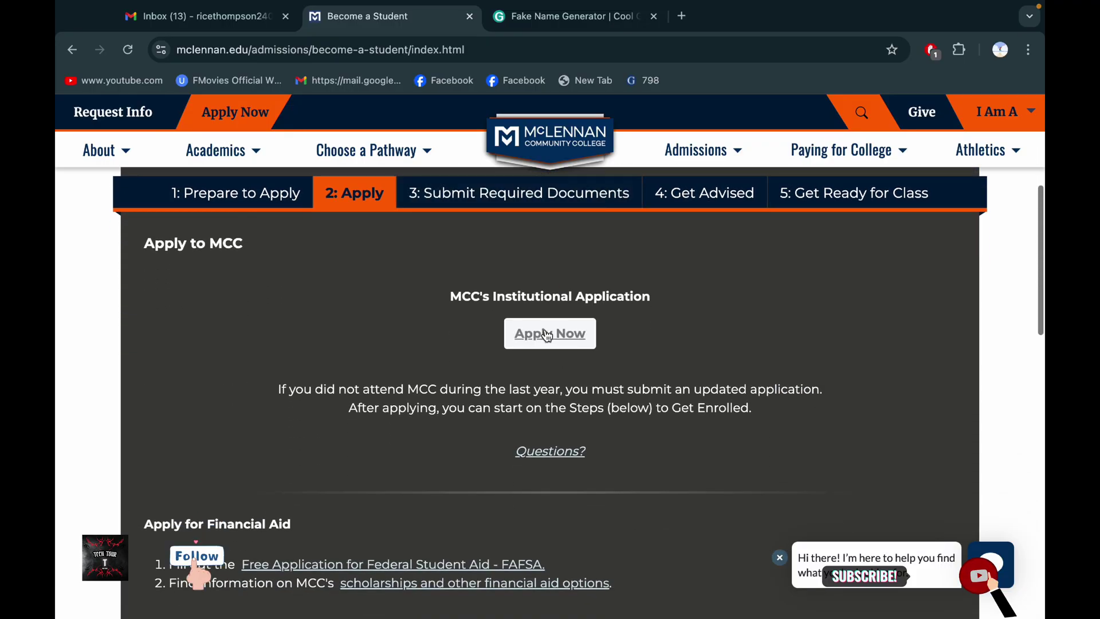
click(553, 334)
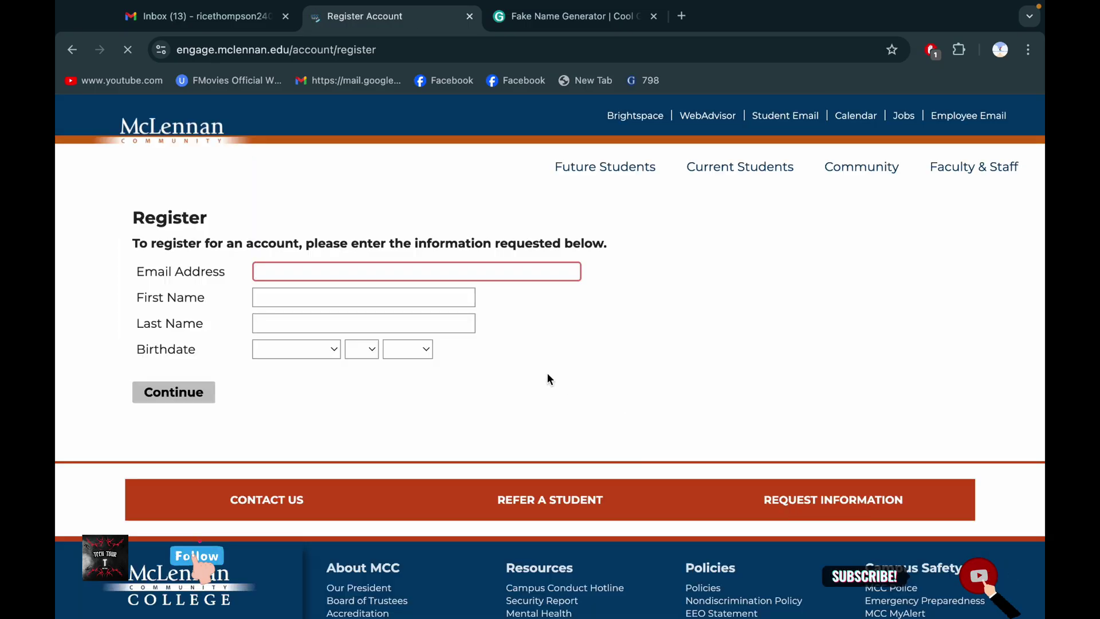
Copy the account's email address from the Gmail account panel and return to the form
click(241, 17)
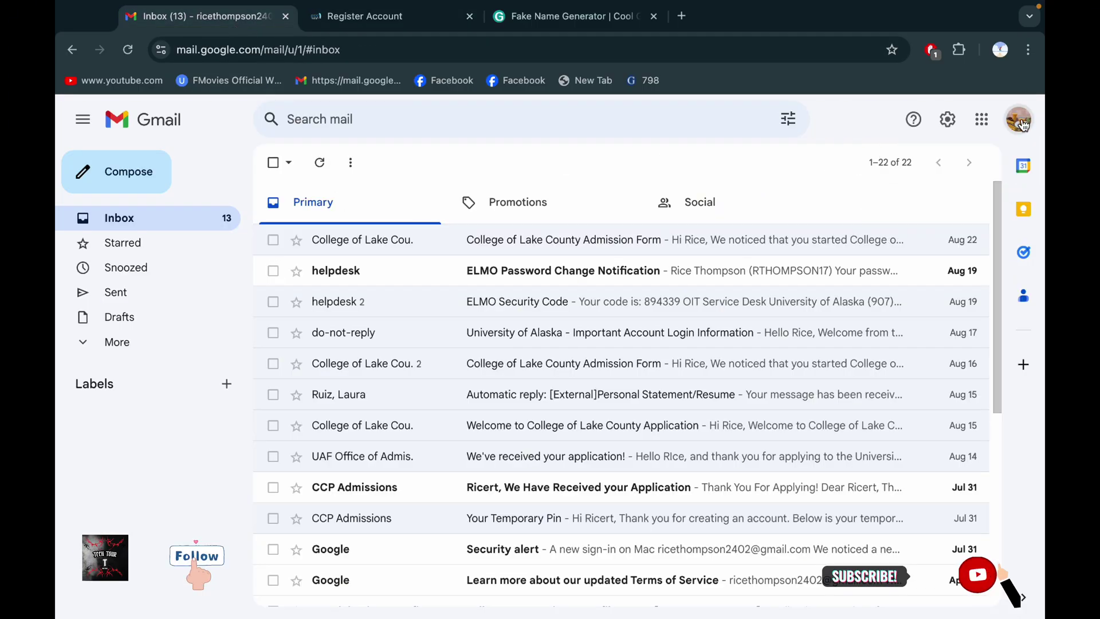
click(1021, 120)
triple_click(847, 168)
key(ctrl+c)
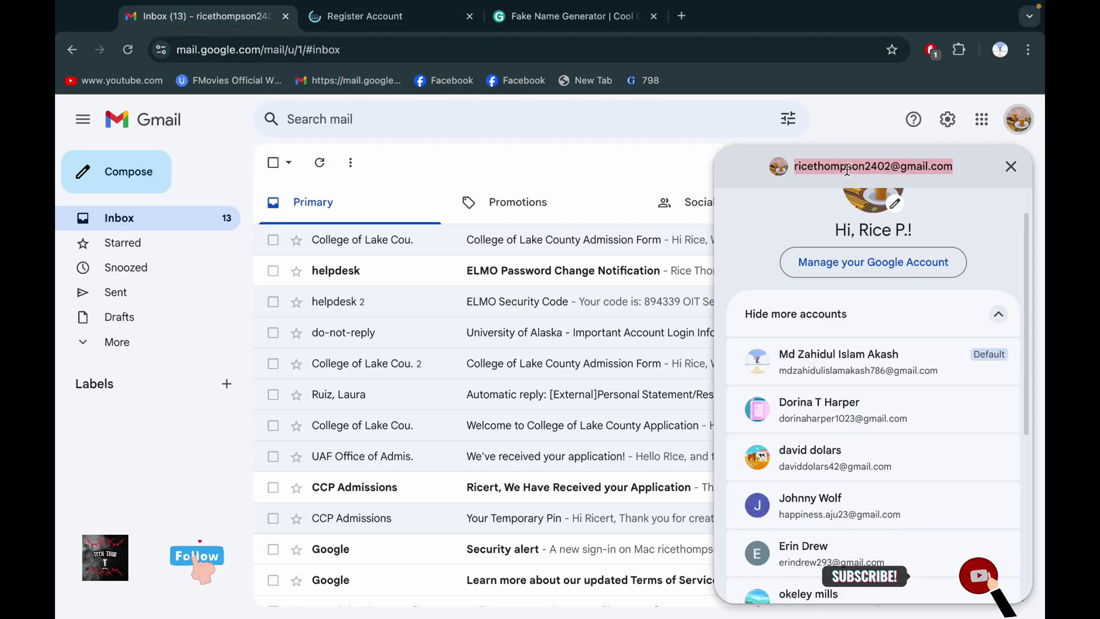
click(367, 16)
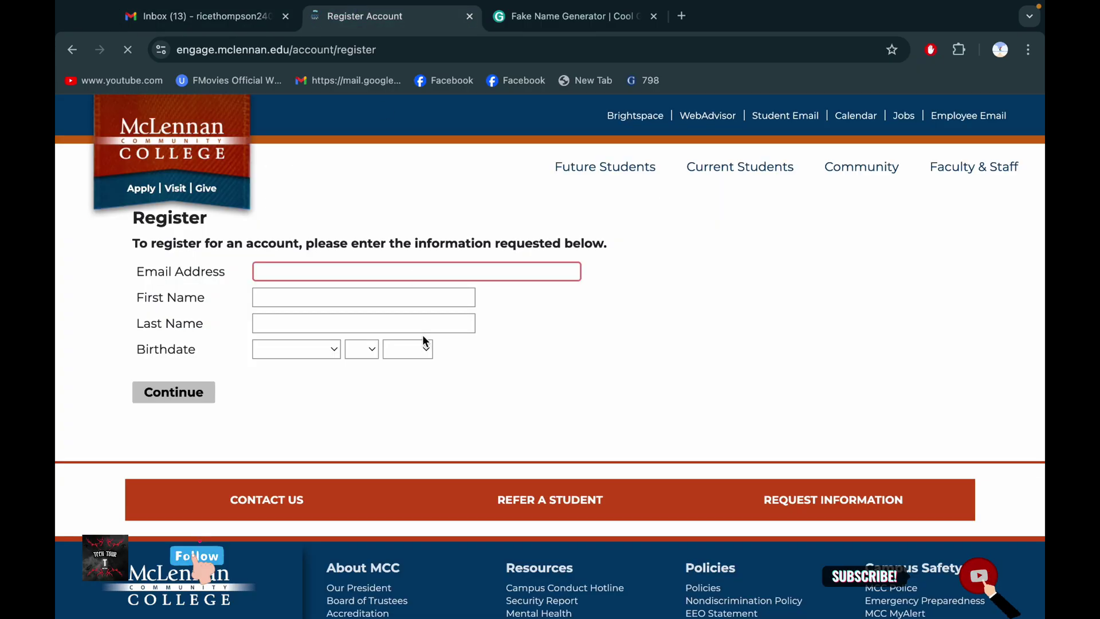
Paste the email into Email Address and fill First Name from the username, capitalized
key(ctrl+v)
key(Tab)
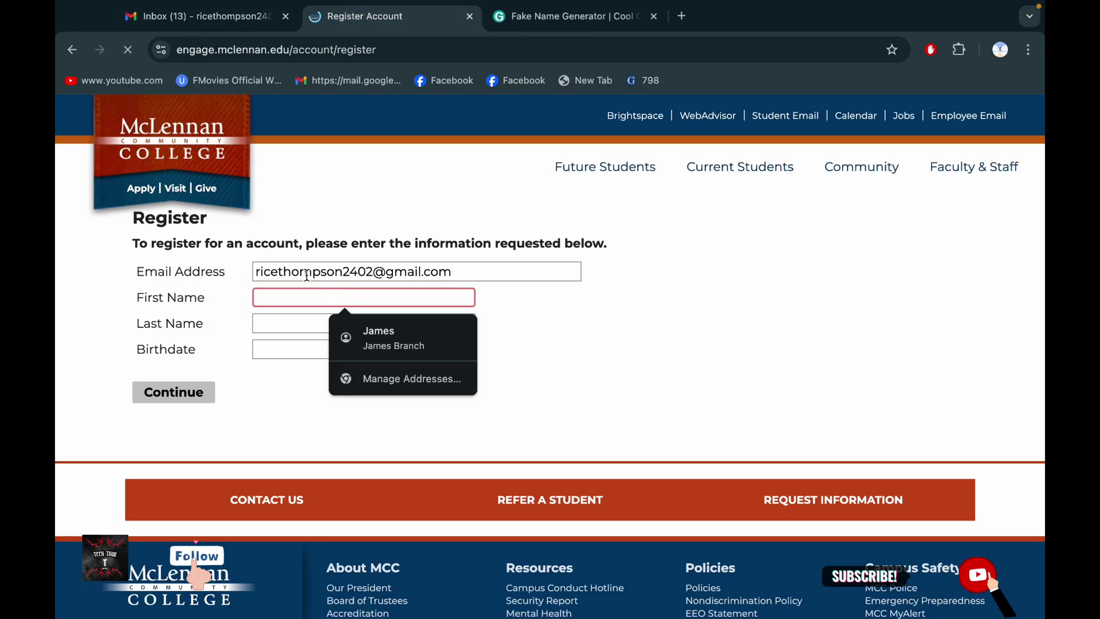
drag(343, 274, 252, 275)
key(ctrl+c)
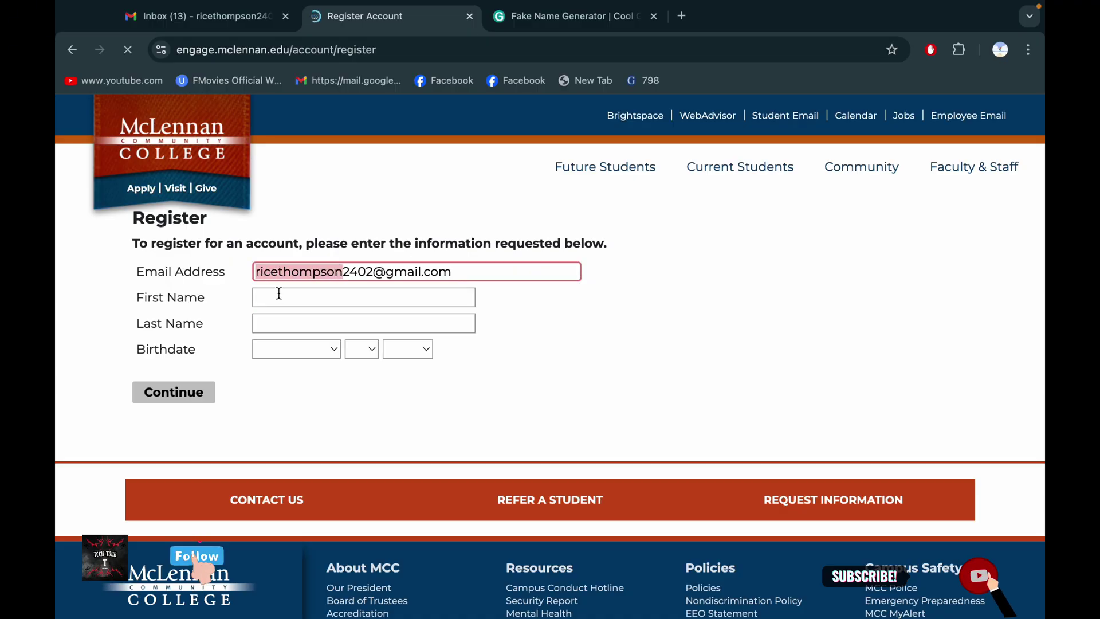
click(278, 293)
key(ctrl+v)
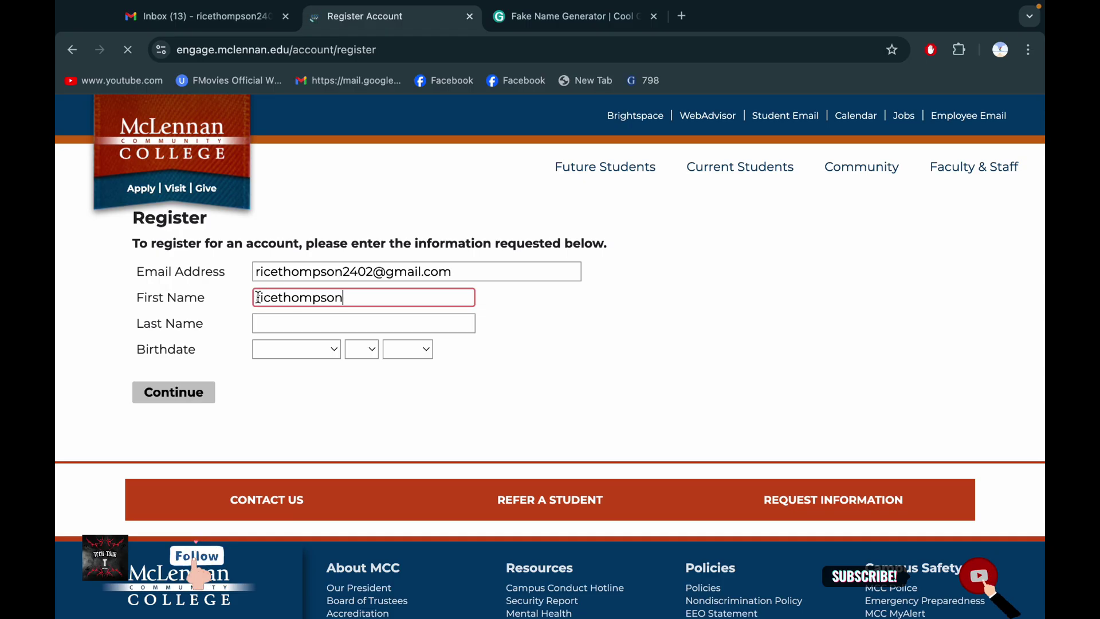
click(261, 297)
key(BackSpace)
text(R)
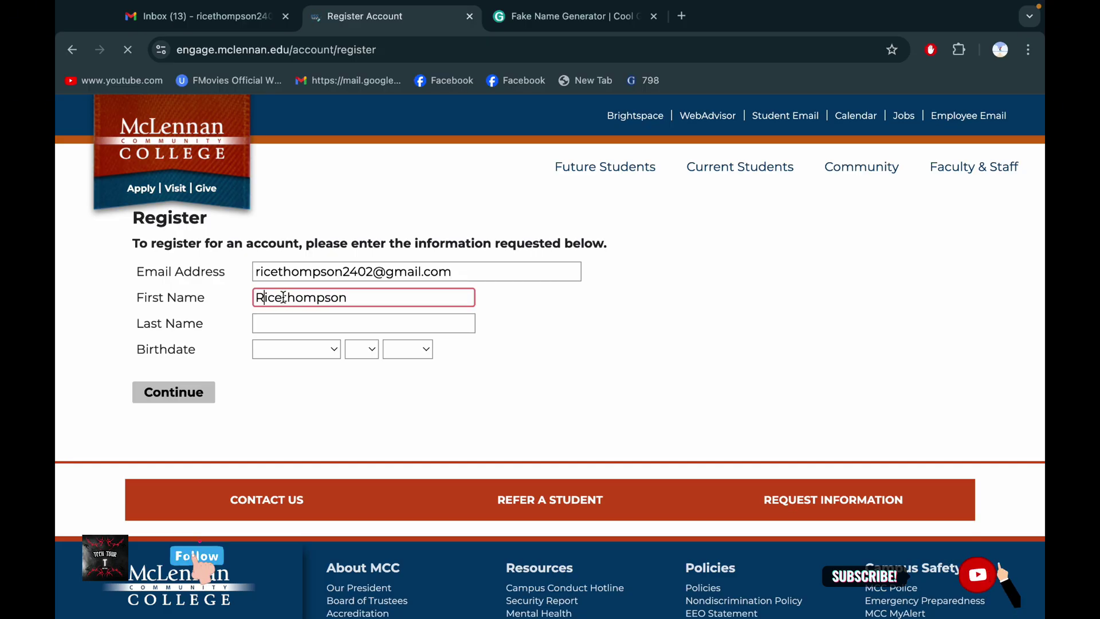
drag(283, 297, 477, 296)
key(BackSpace)
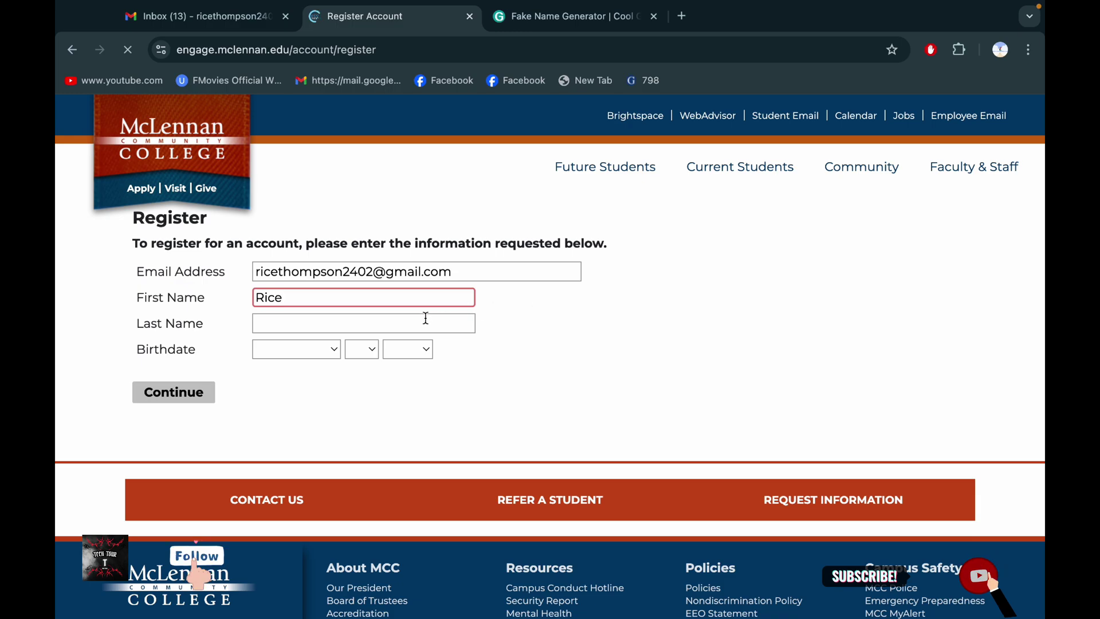
Enter the surname from the username in Last Name, starting with a capital letter
click(424, 324)
key(ctrl+v)
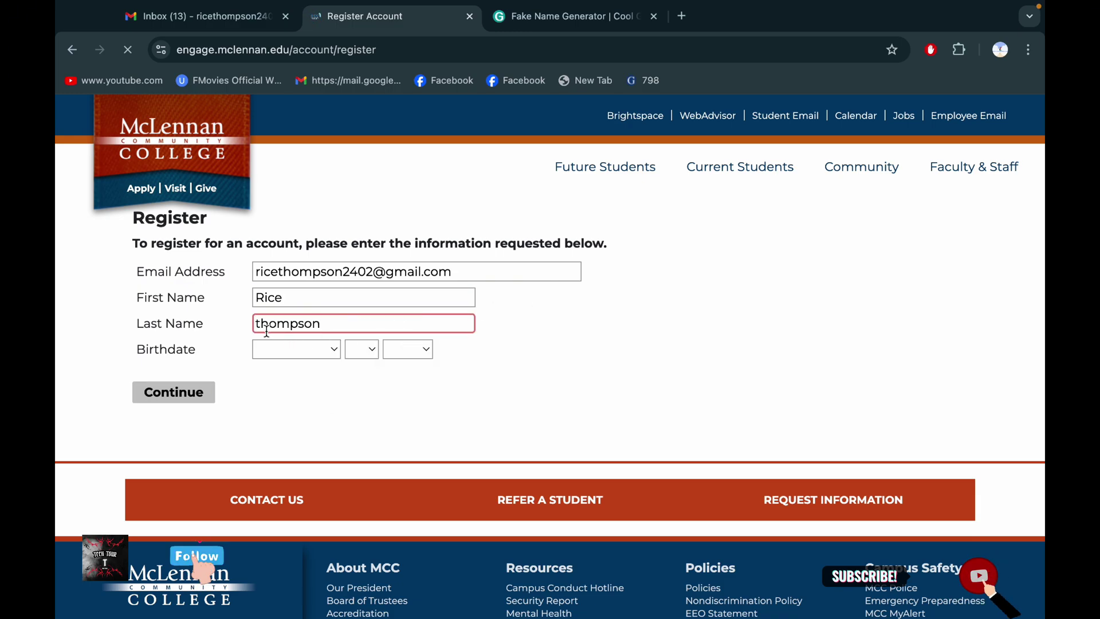
click(261, 323)
key(BackSpace)
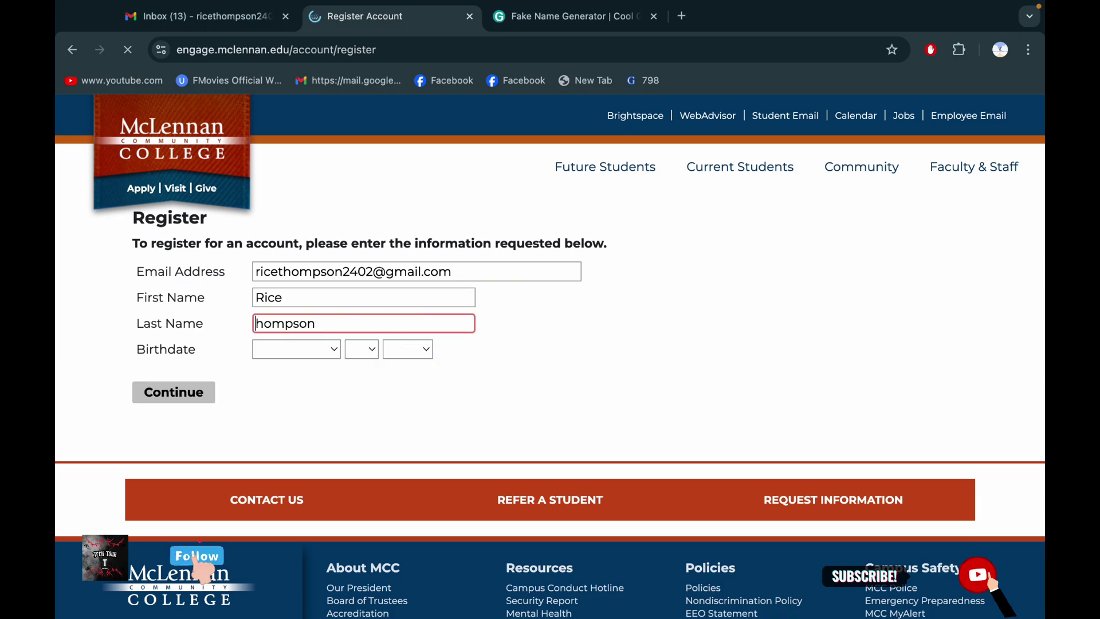
text(T)
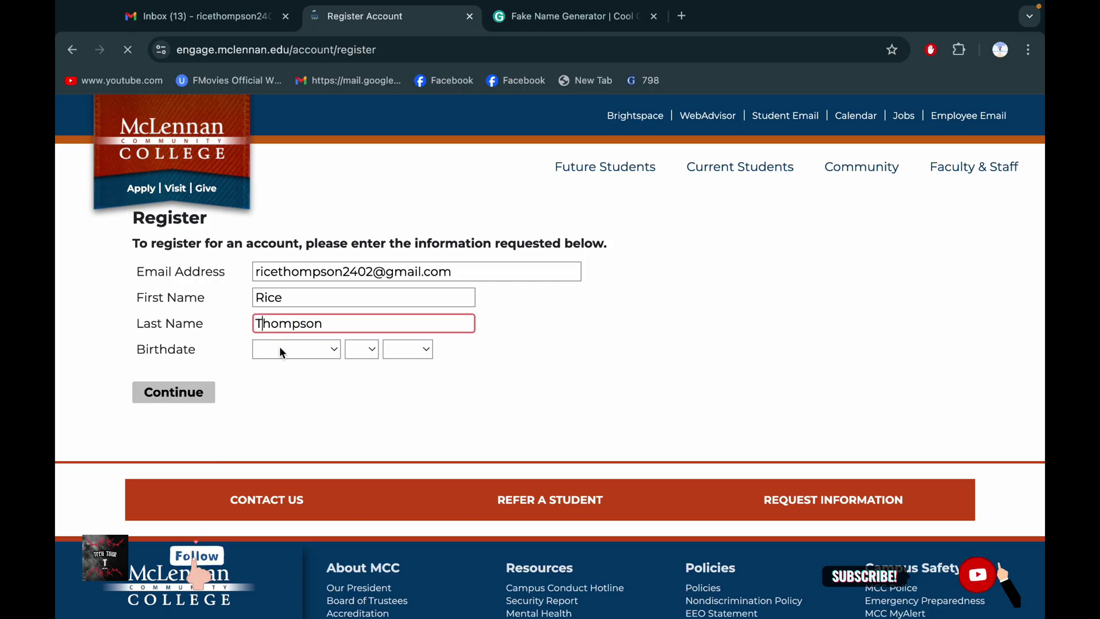
Choose March 10, 2000 as the birthdate and submit the form with Continue
click(281, 349)
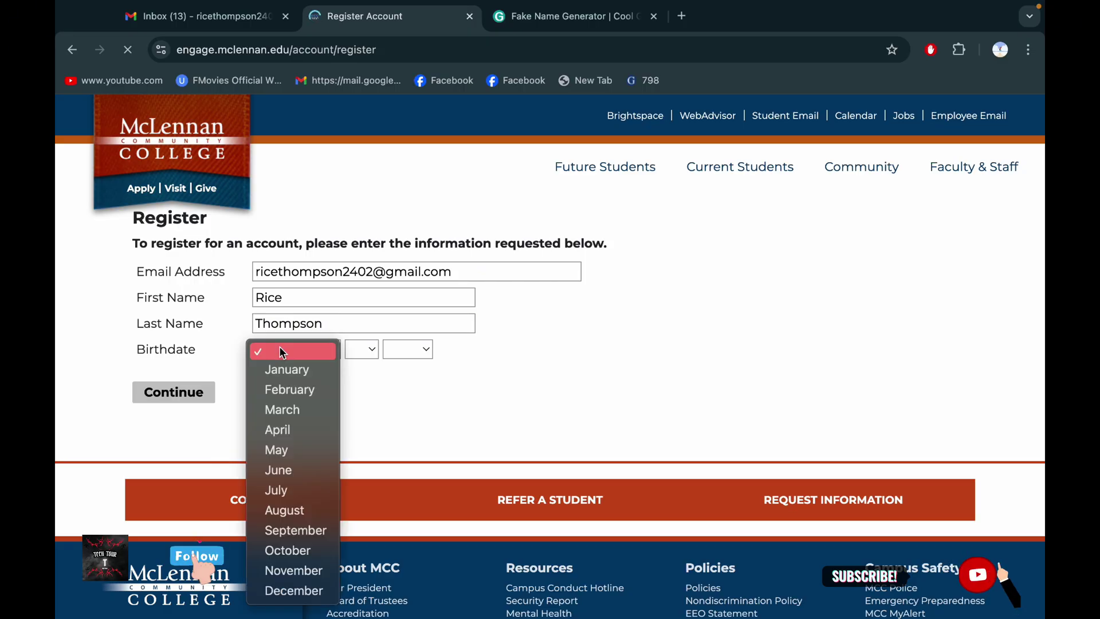
click(295, 409)
click(358, 347)
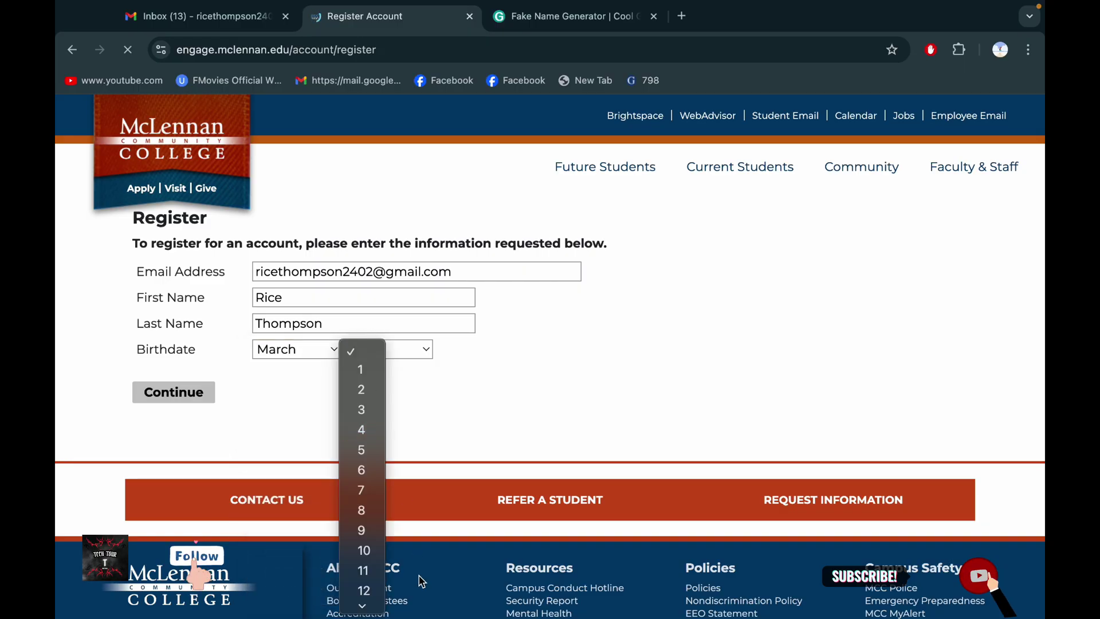
click(363, 550)
click(413, 351)
scroll(409, 573, down, 5)
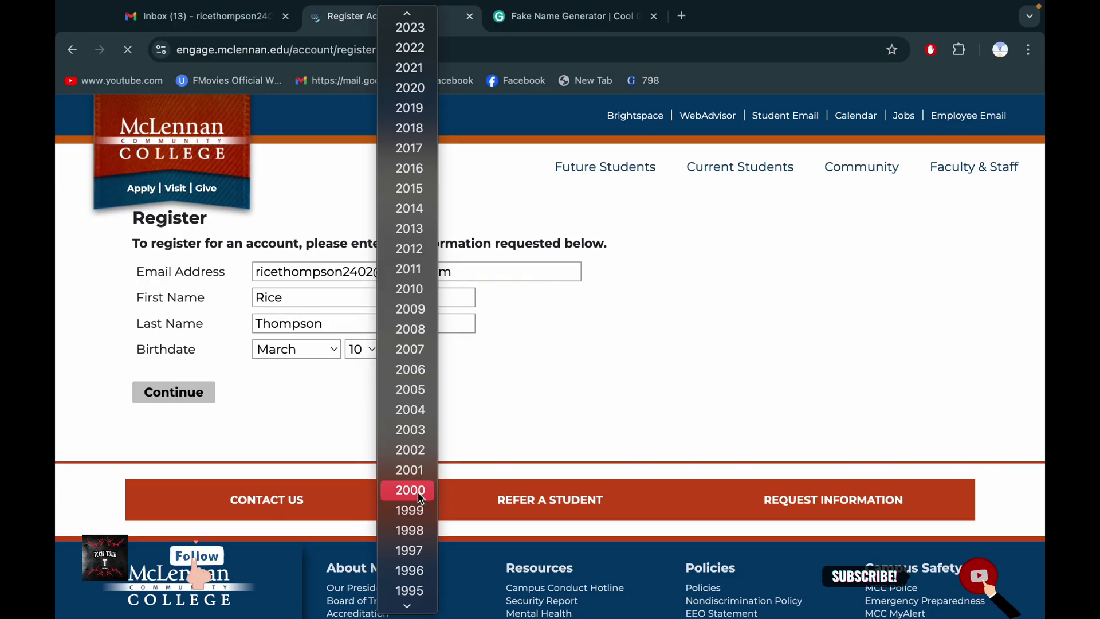
click(411, 491)
click(162, 398)
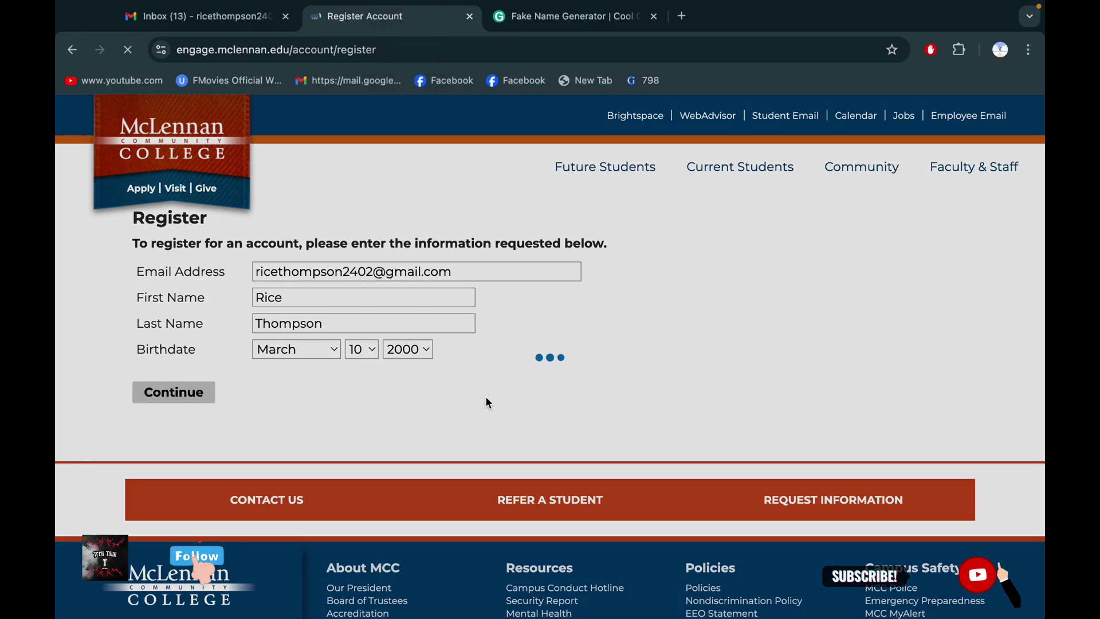
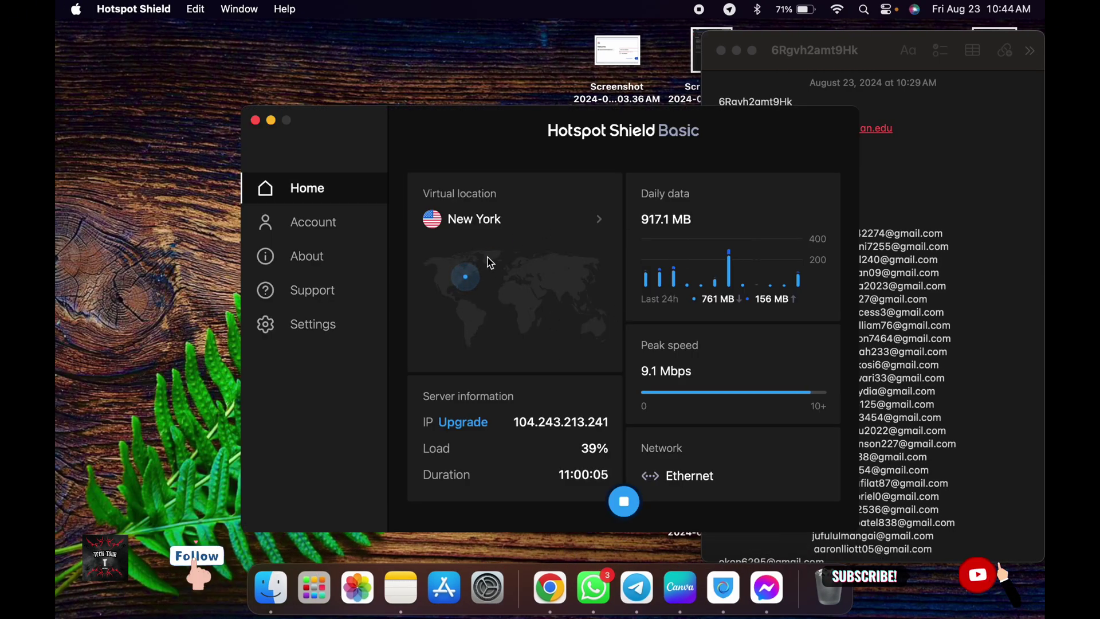
In Gmail, open the 'Your One Time PIN' email and select the temporary PIN
click(550, 586)
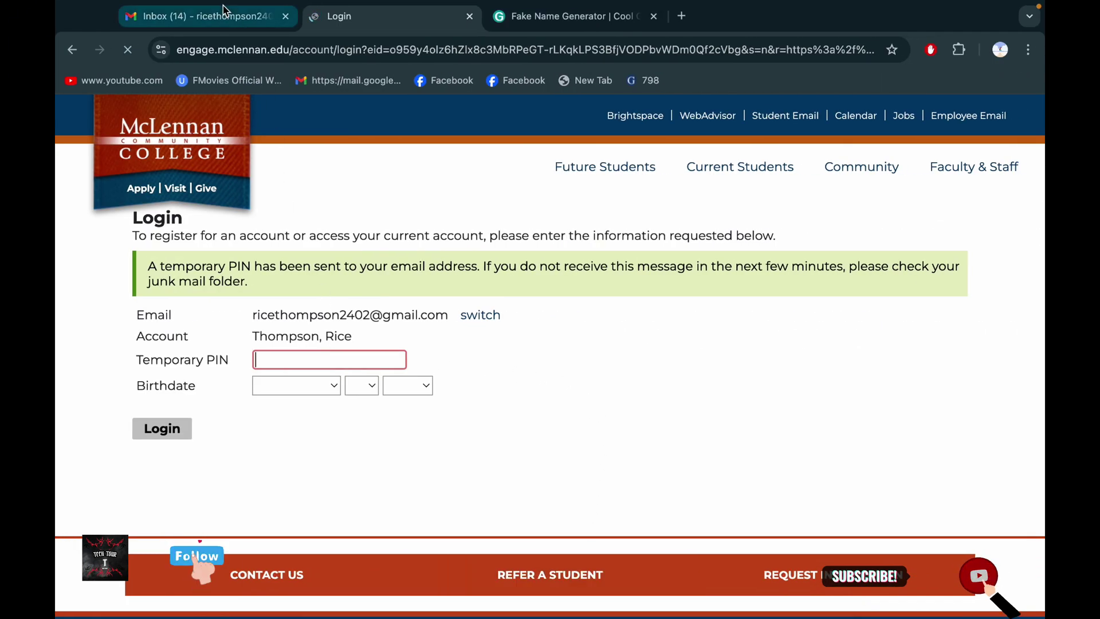
click(227, 15)
click(496, 239)
scroll(486, 408, down, 3)
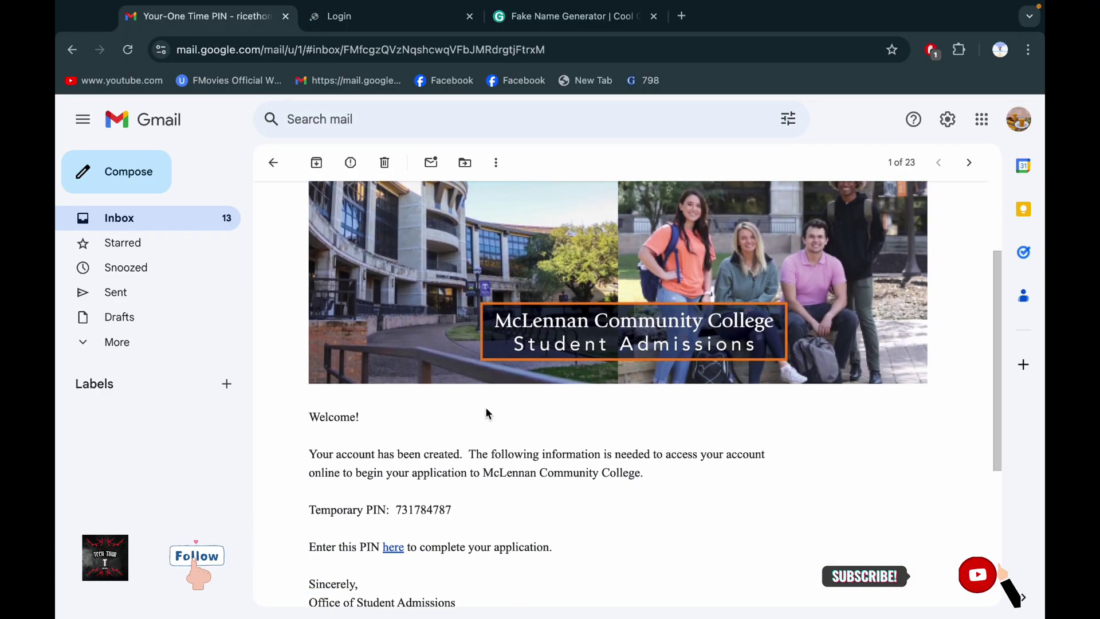
double_click(415, 510)
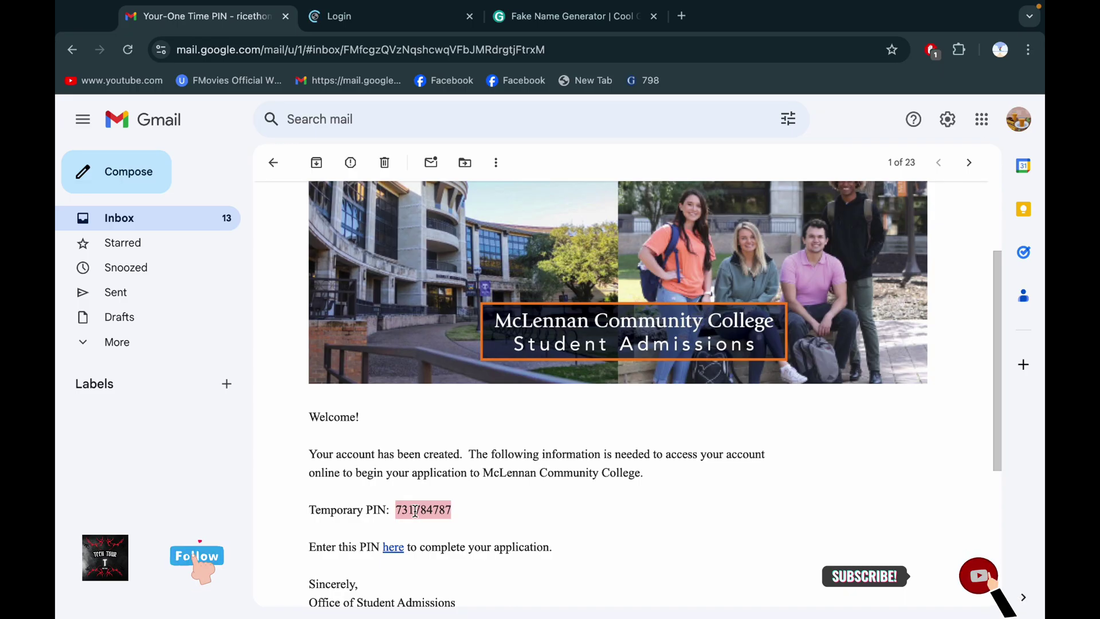
On the McLennan login form, paste the temporary PIN, set birthdate March 1, 2000, and submit
click(391, 23)
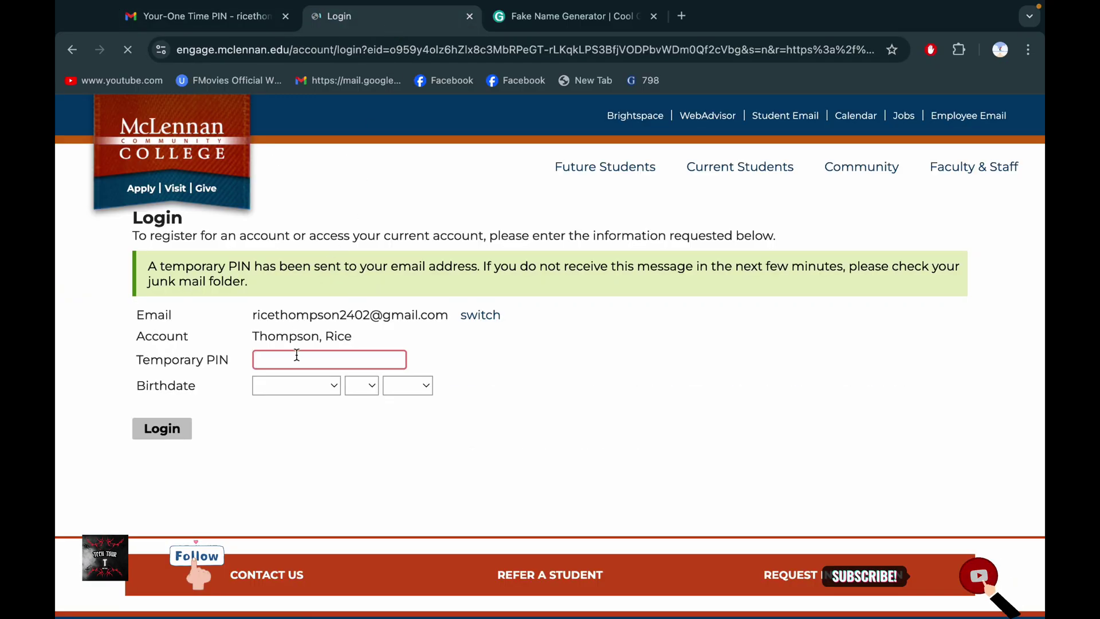
key(super+v)
click(304, 391)
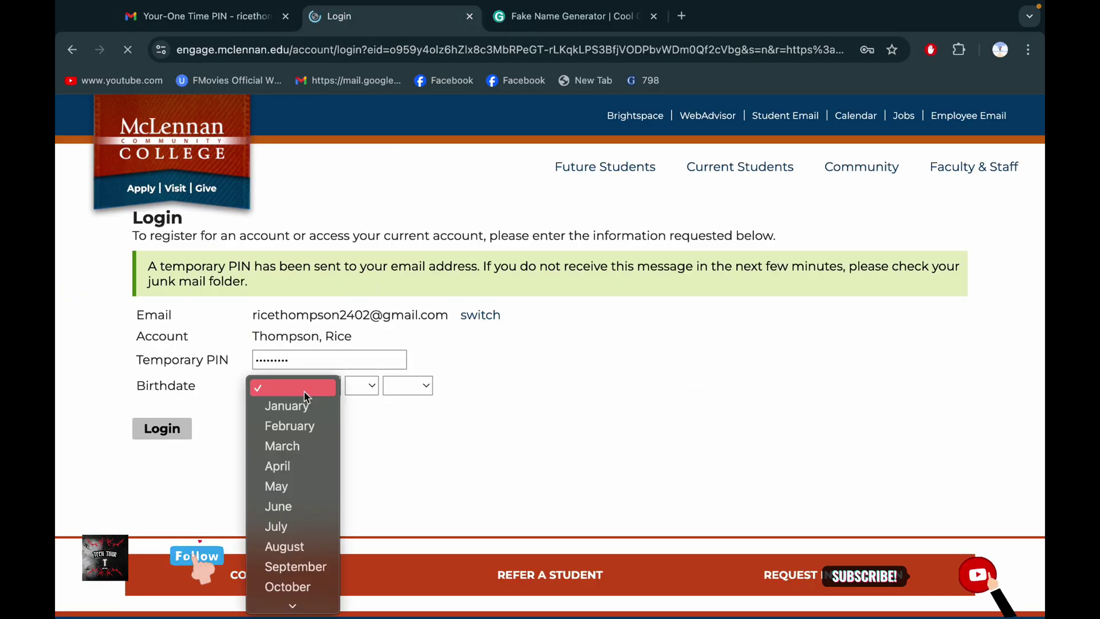
click(303, 445)
click(360, 386)
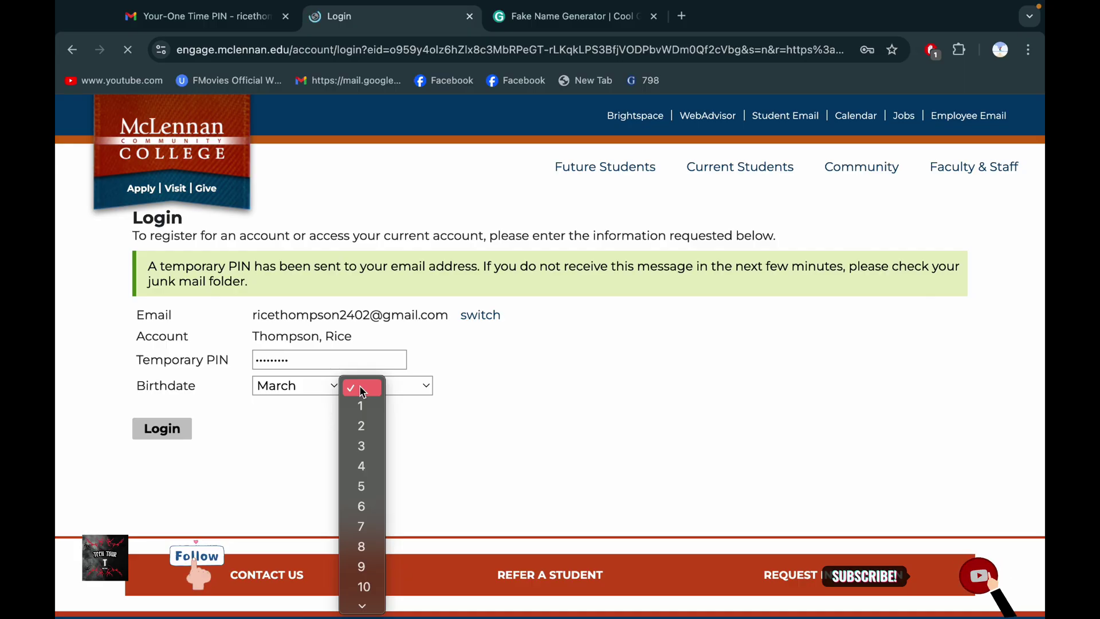
click(362, 405)
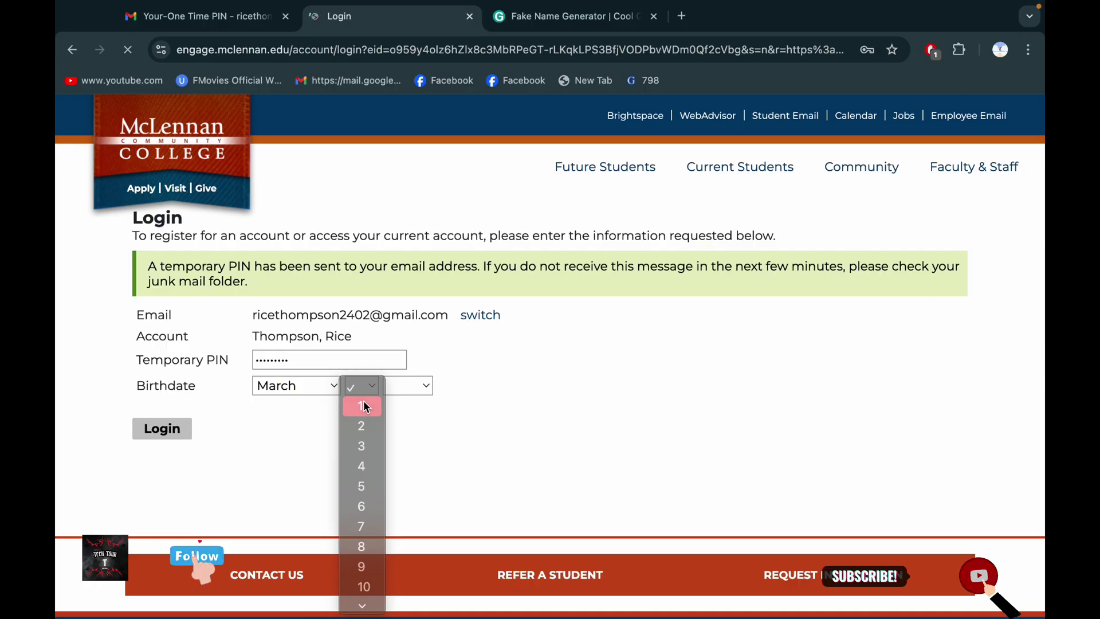
click(400, 385)
scroll(420, 584, down, 5)
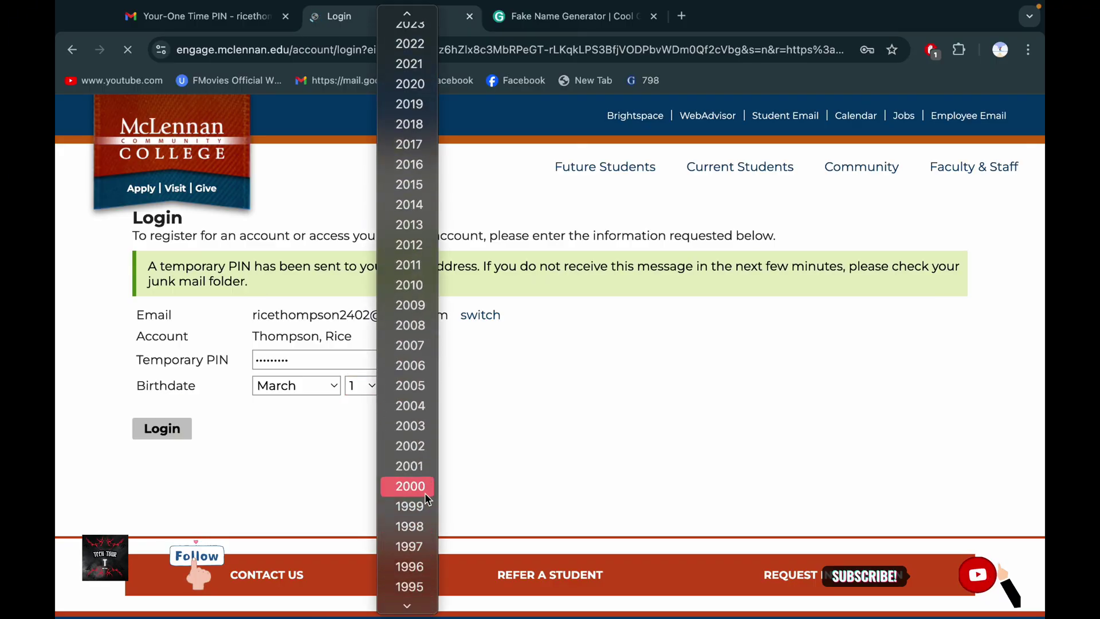
click(425, 488)
click(159, 436)
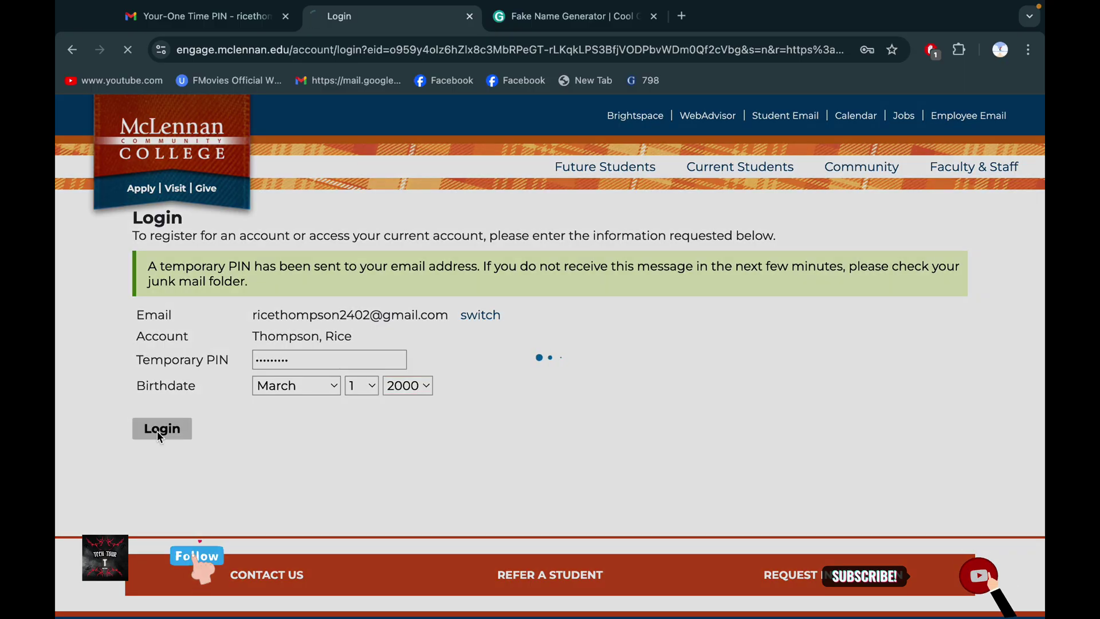
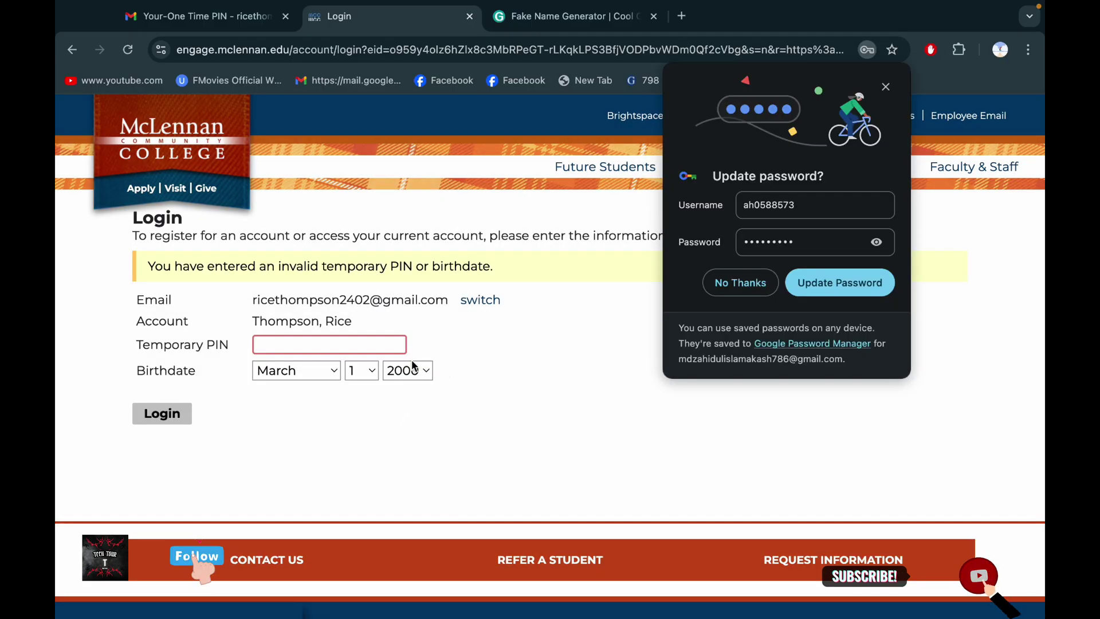
Log in with birth day 10 and the temporary PIN copied from the Gmail tab
click(362, 370)
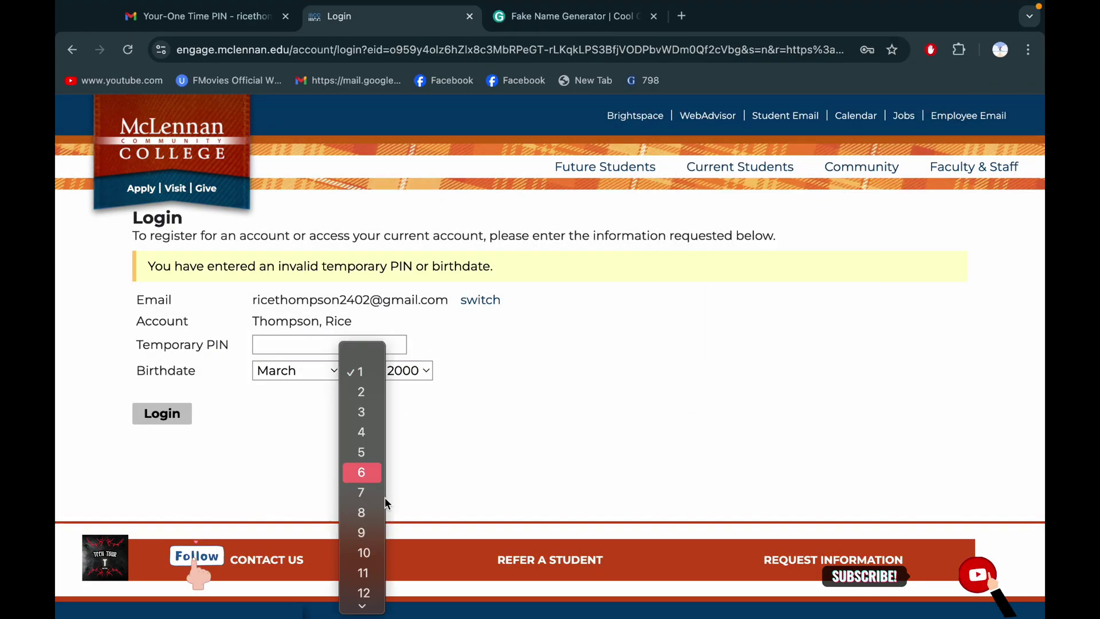
click(378, 553)
click(358, 346)
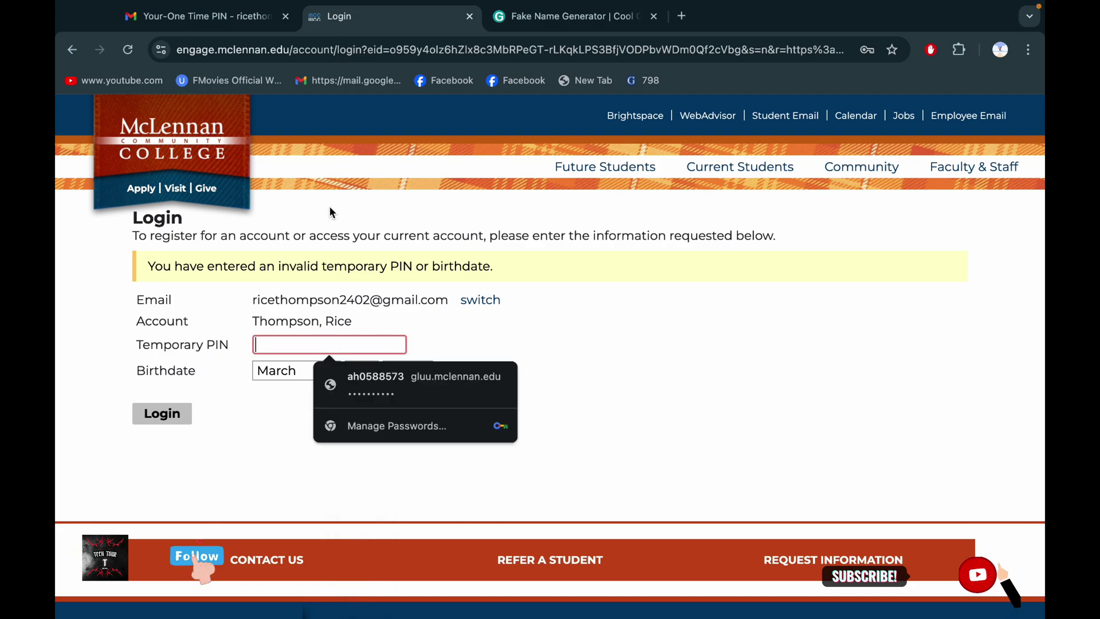
click(201, 16)
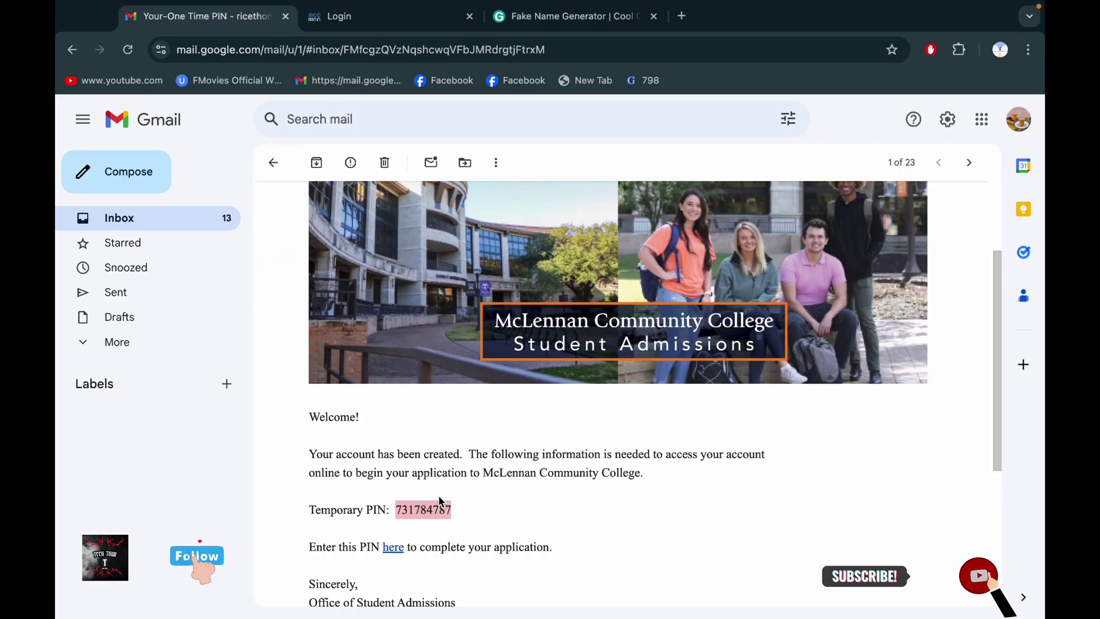
click(422, 32)
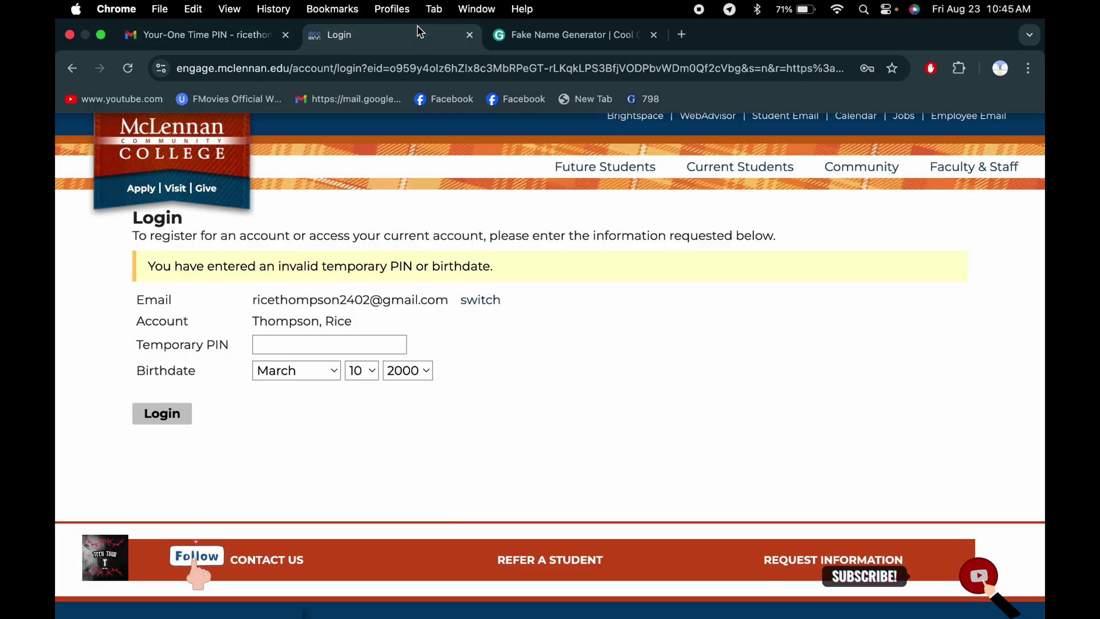
key(super+v)
scroll(312, 482, down, 3)
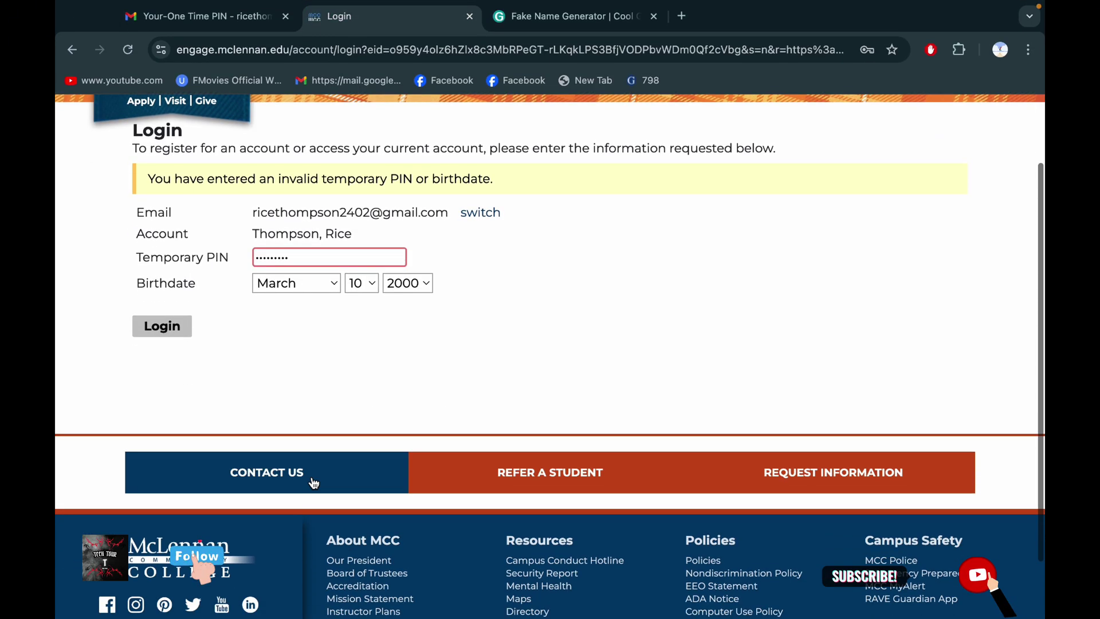
click(167, 326)
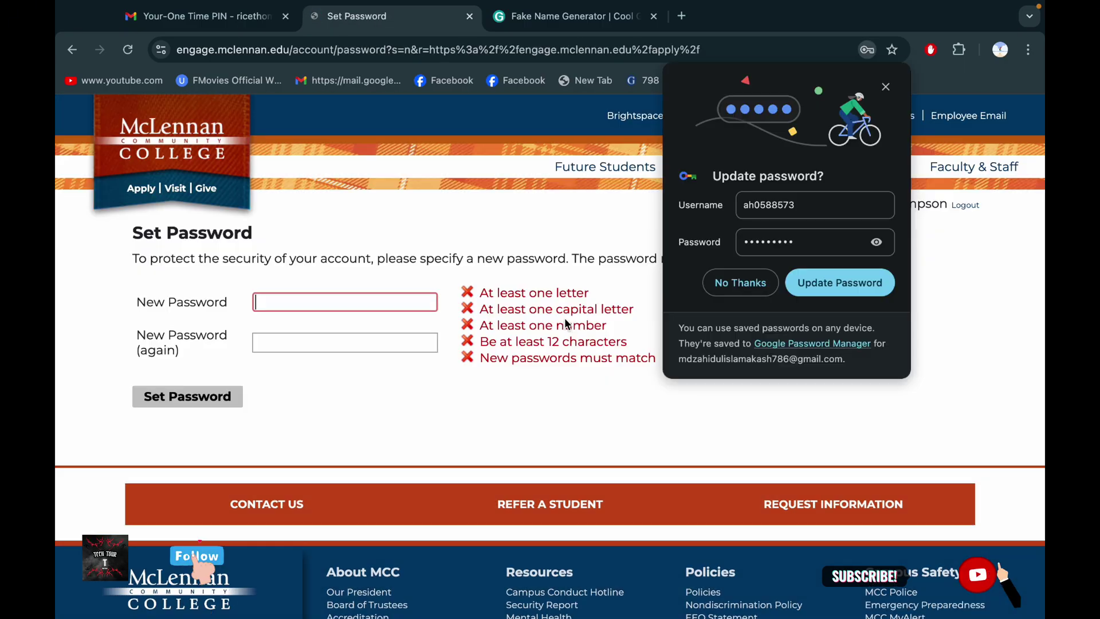
Dismiss Chrome's update-password prompt with No Thanks and focus the New Password field
click(728, 289)
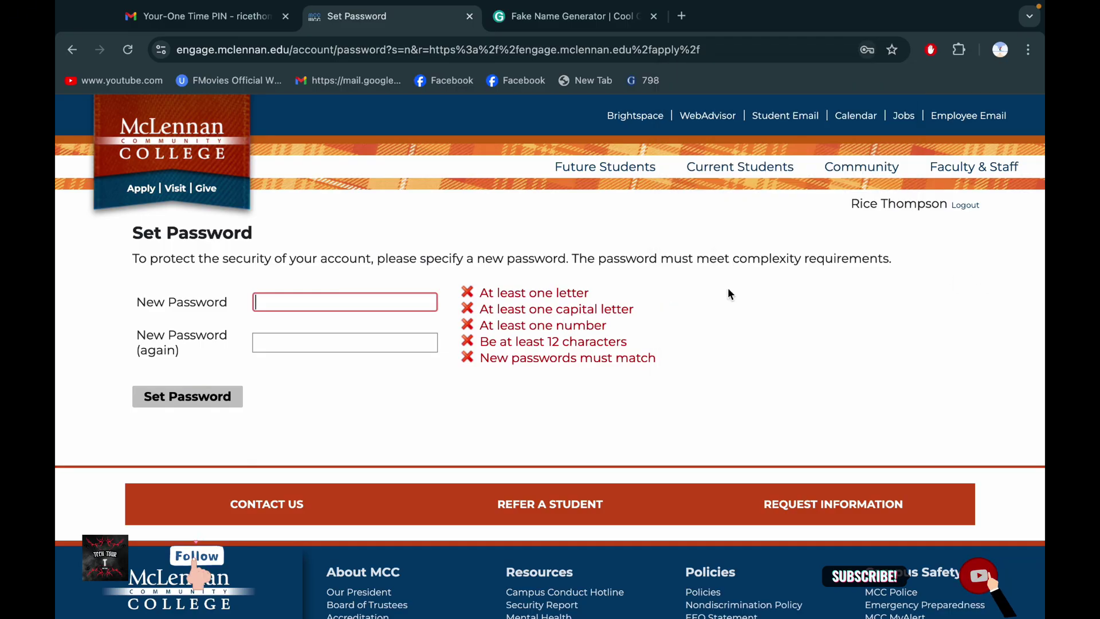
click(404, 302)
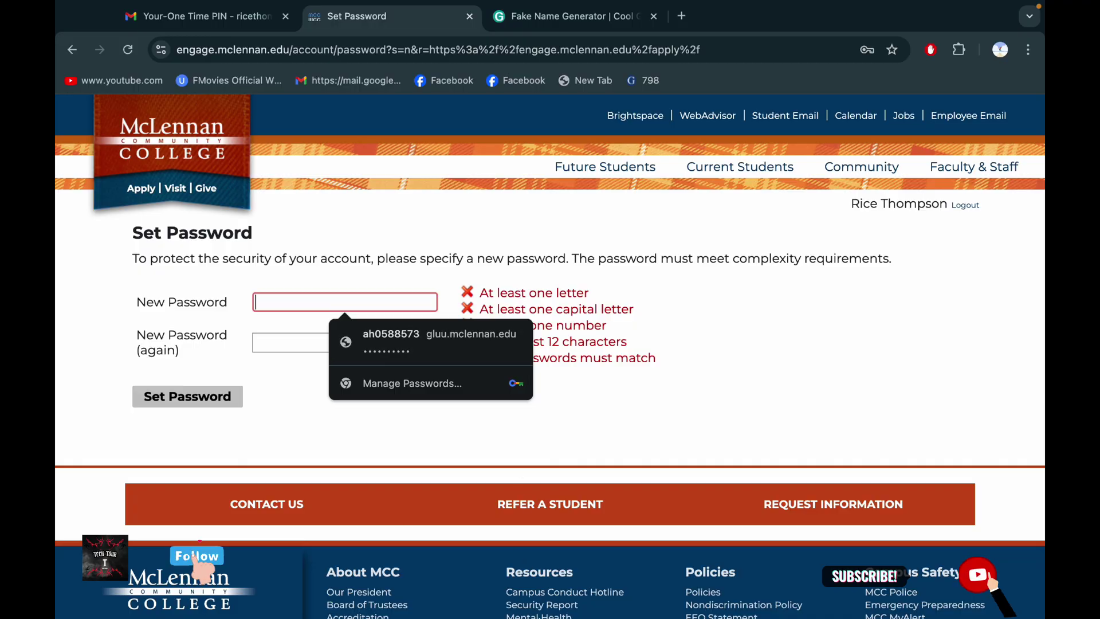
Copy the password message from the Messenger chat, close Messenger, and return to Chrome
mouse_move(602, 615)
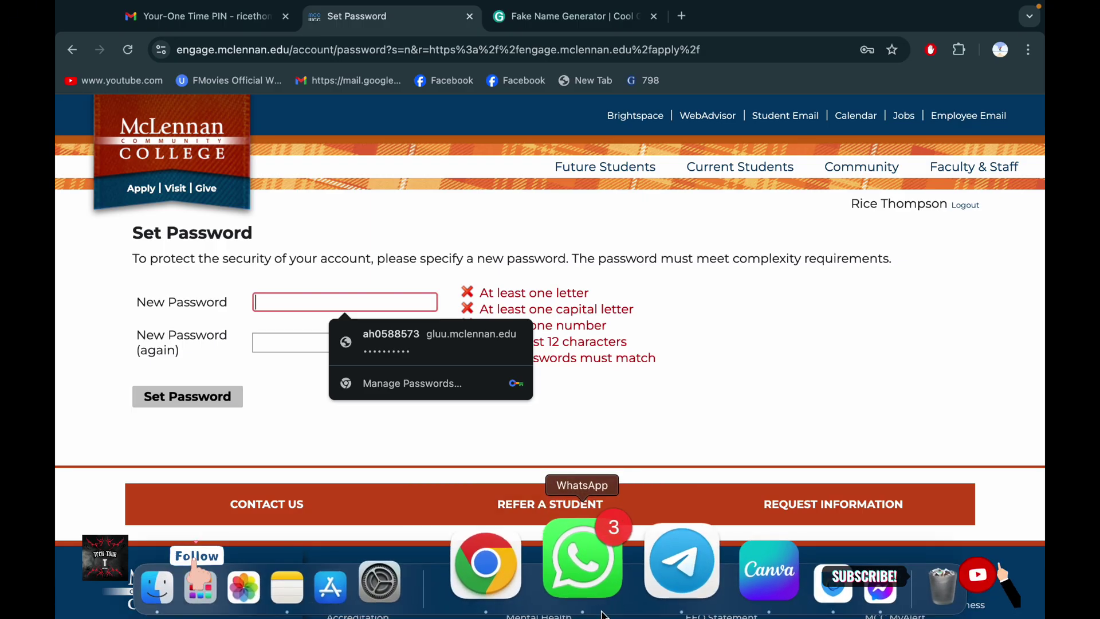
click(757, 553)
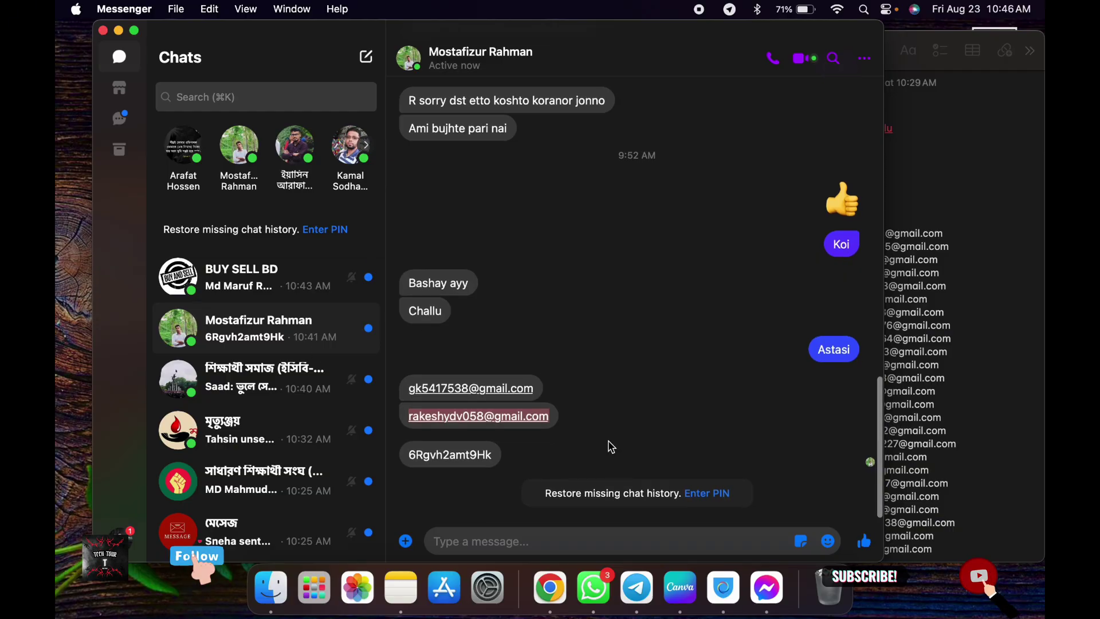
double_click(450, 458)
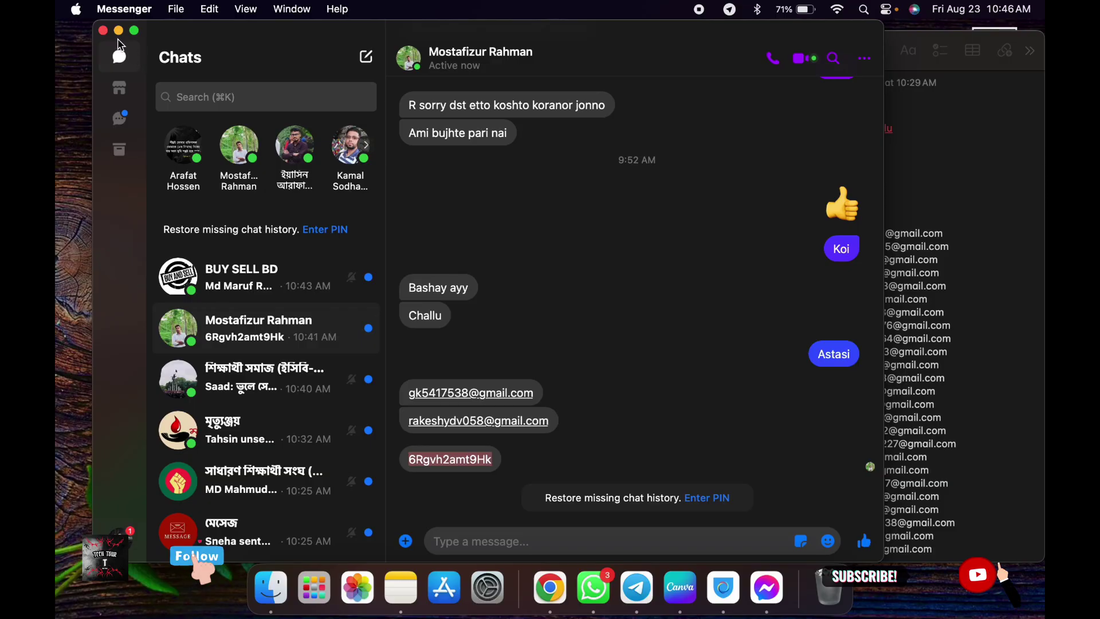
click(103, 31)
click(551, 567)
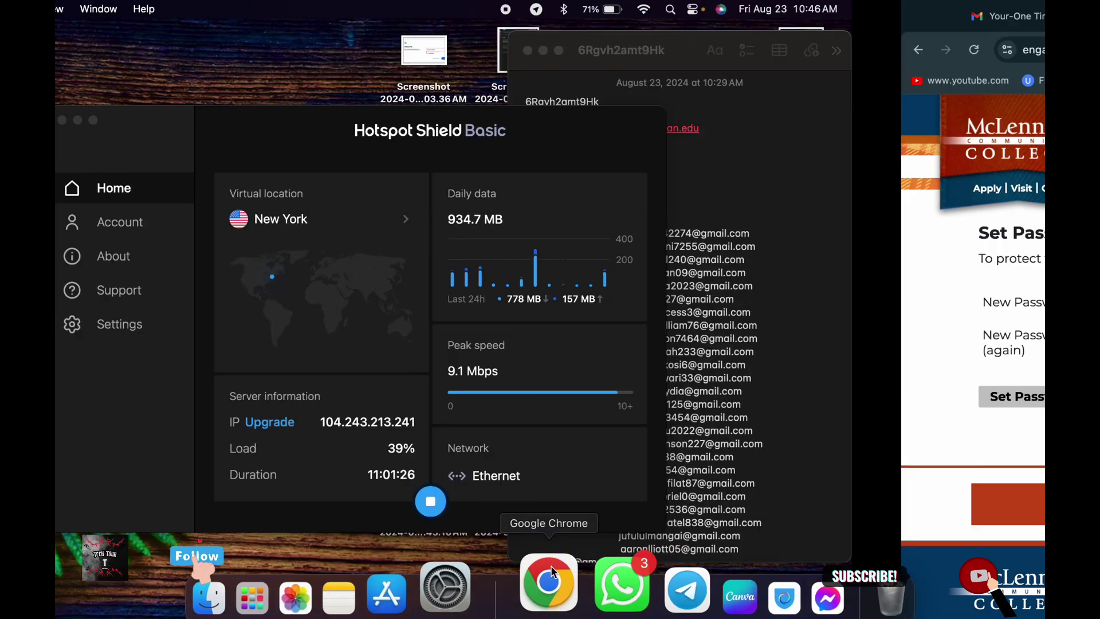
Paste the copied password into both password fields and save it as the new password
key(super+v)
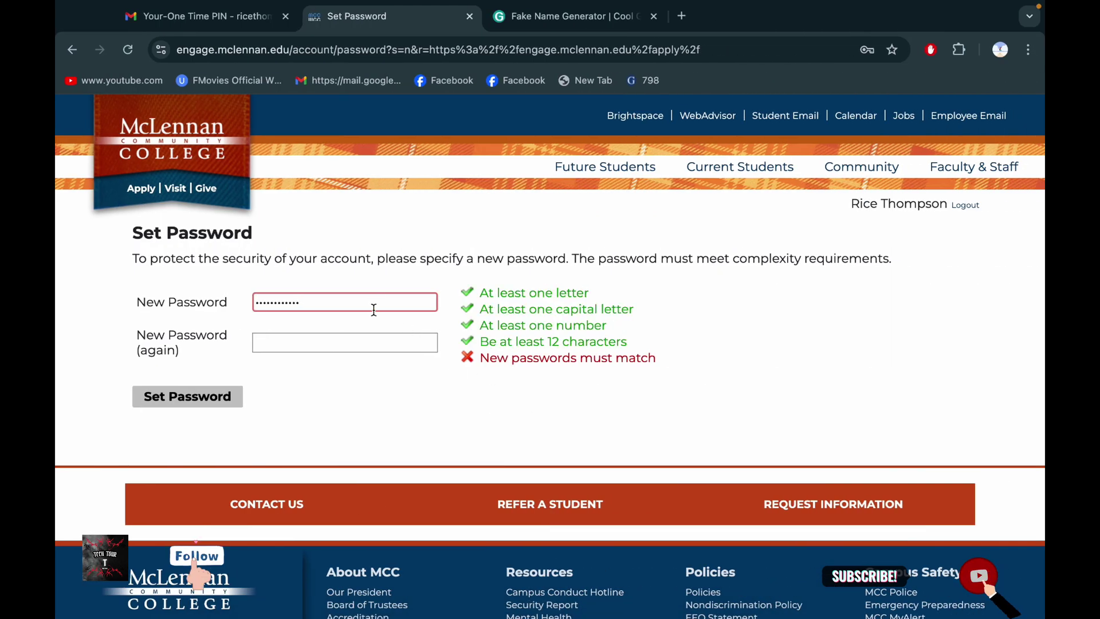
click(361, 339)
key(super+v)
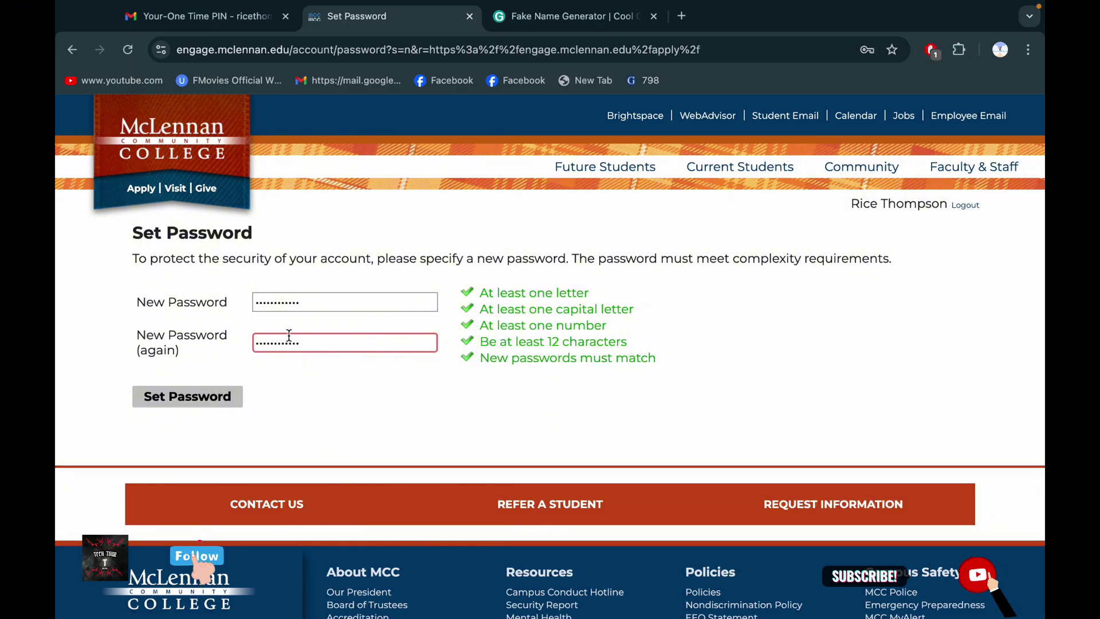
click(212, 396)
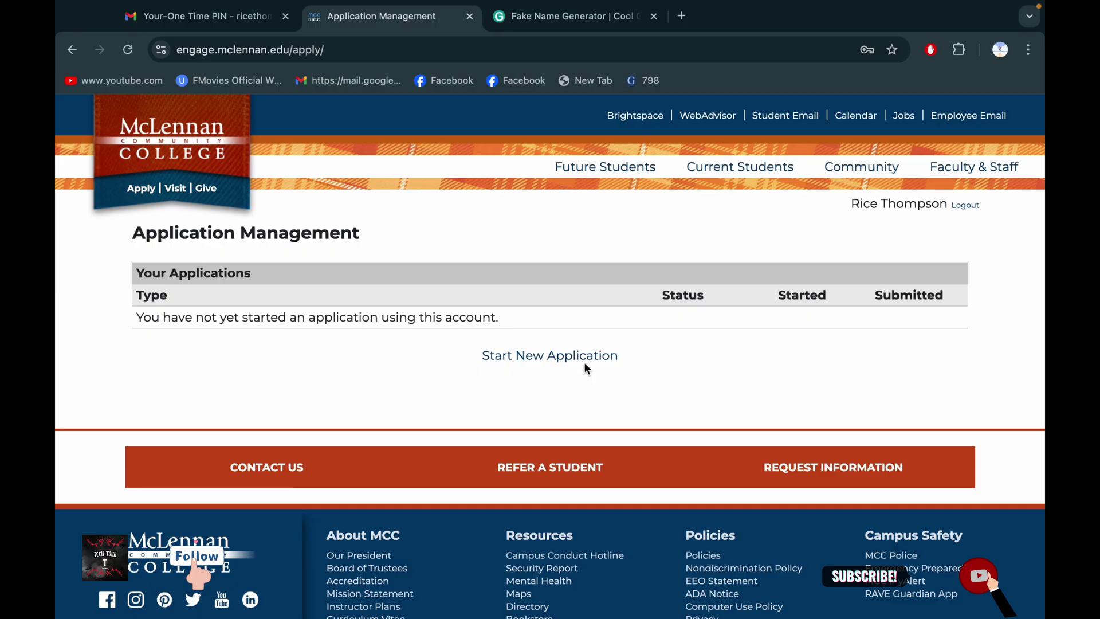
Start, create, and open a new MCC Application
click(585, 360)
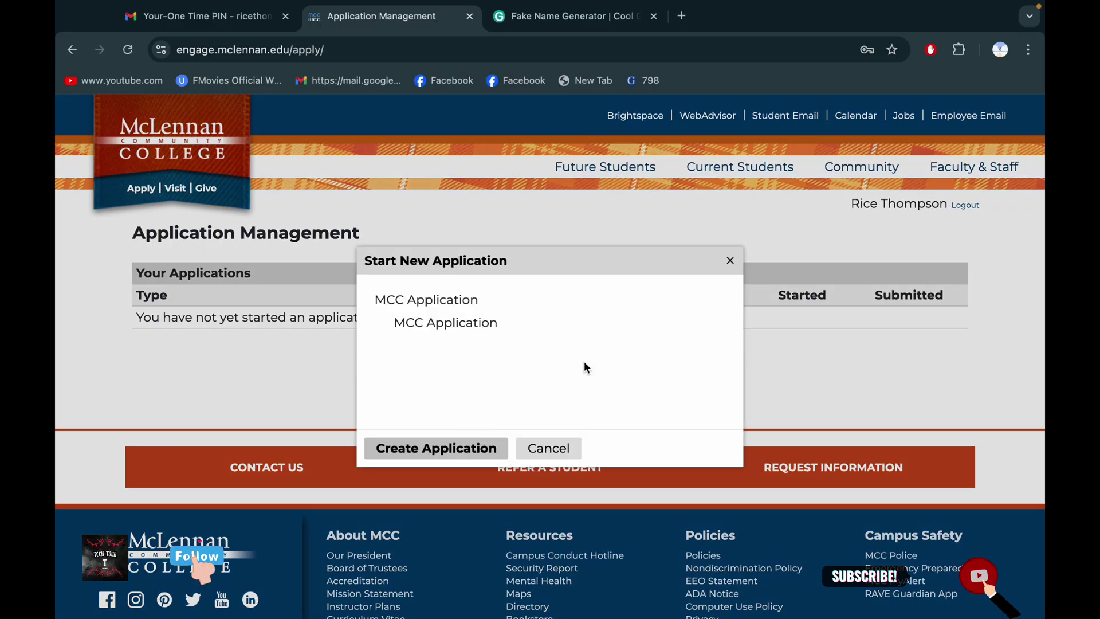
click(416, 457)
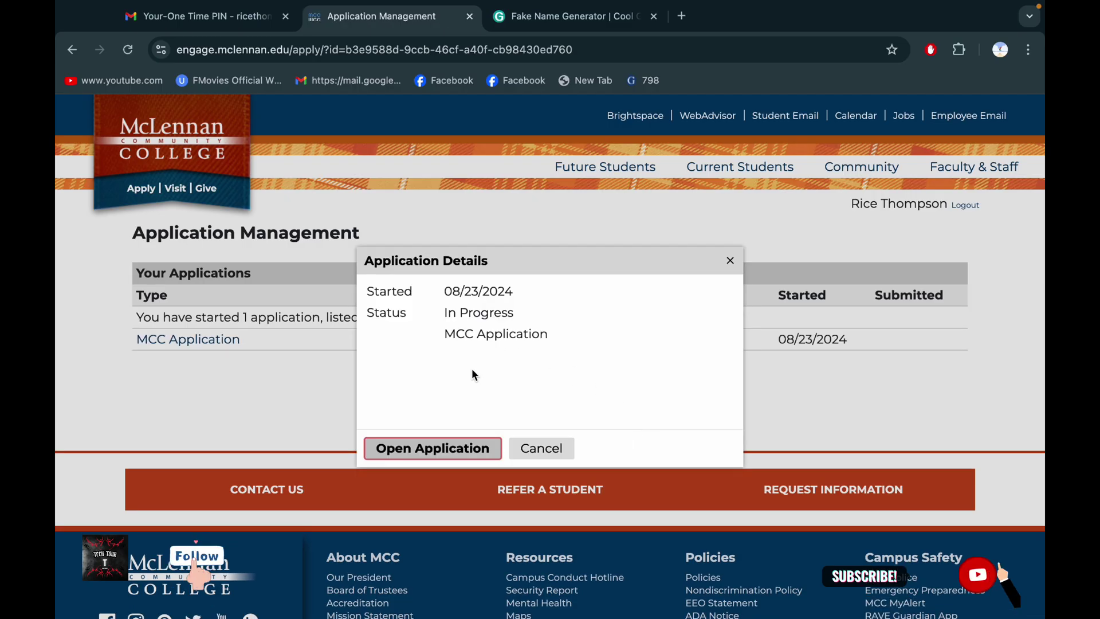
click(440, 448)
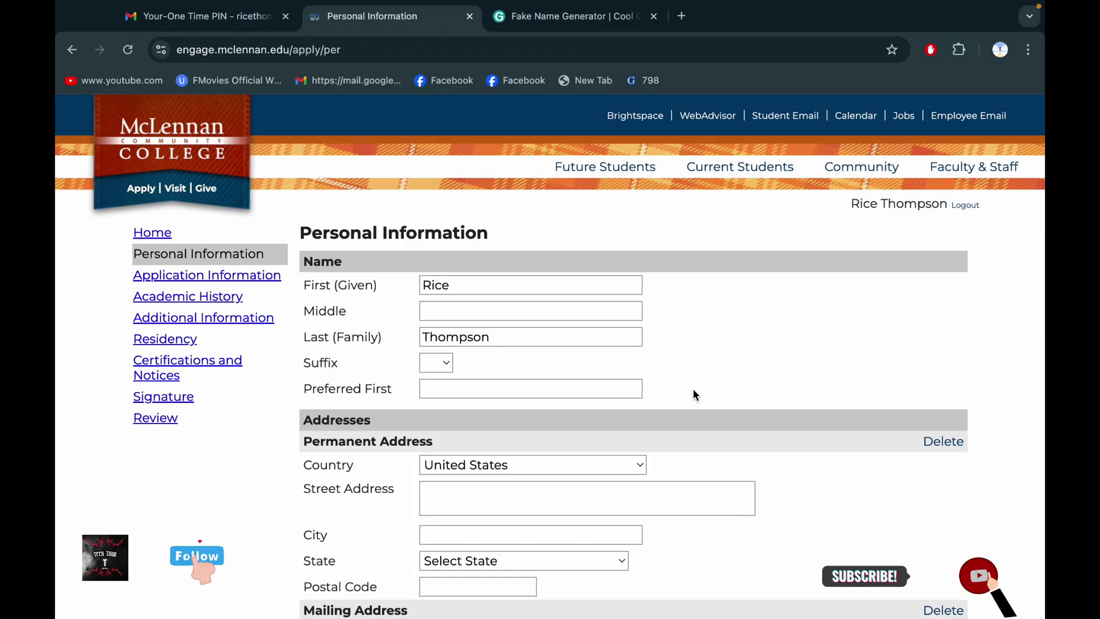
Copy the generated street address from the fake name generator into the permanent street address
scroll(634, 372, down, 2)
scroll(633, 366, down, 1)
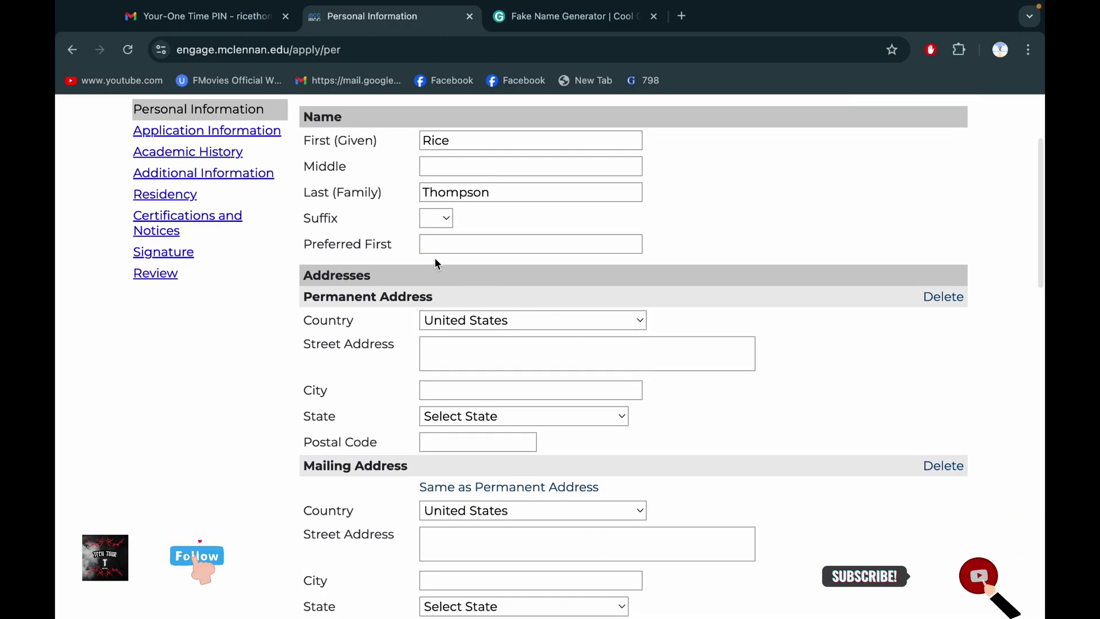
scroll(471, 247, down, 1)
scroll(471, 250, up, 3)
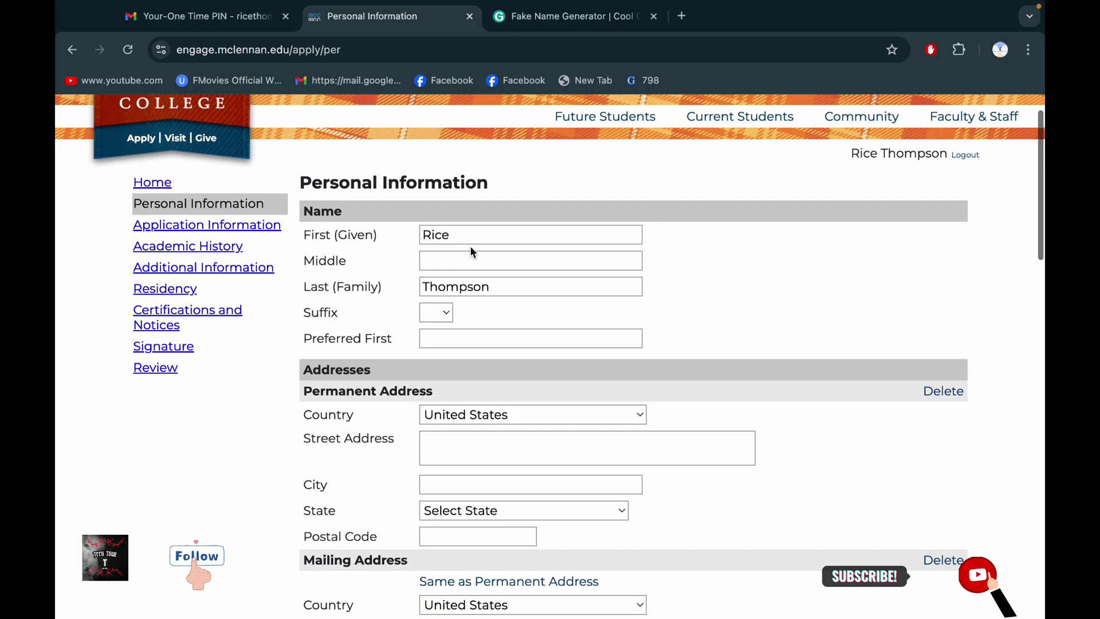
click(452, 258)
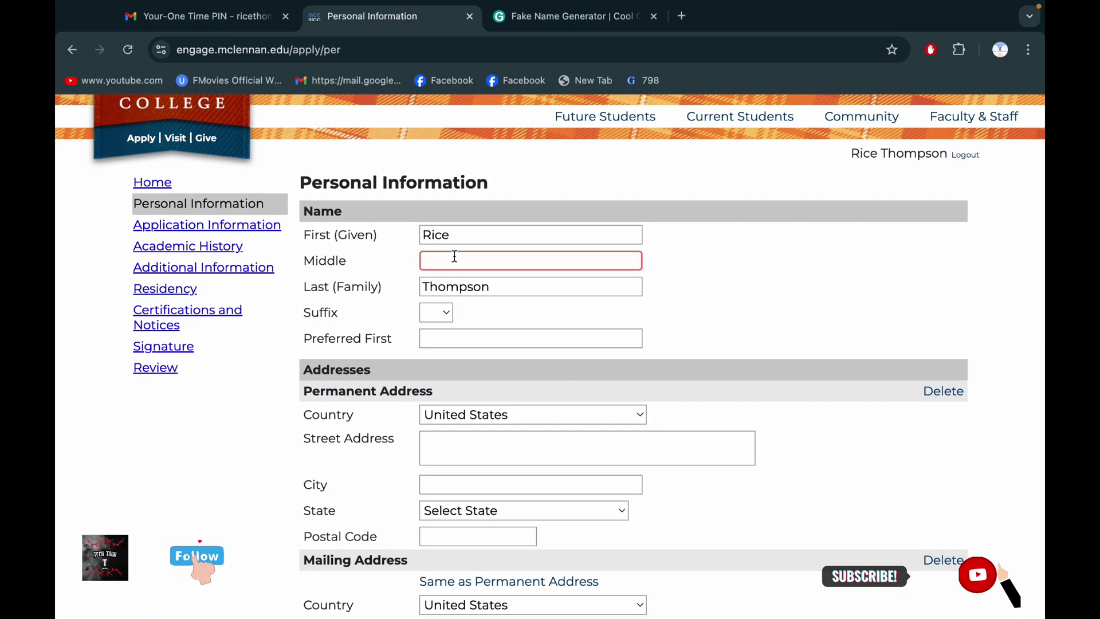
scroll(383, 387, down, 3)
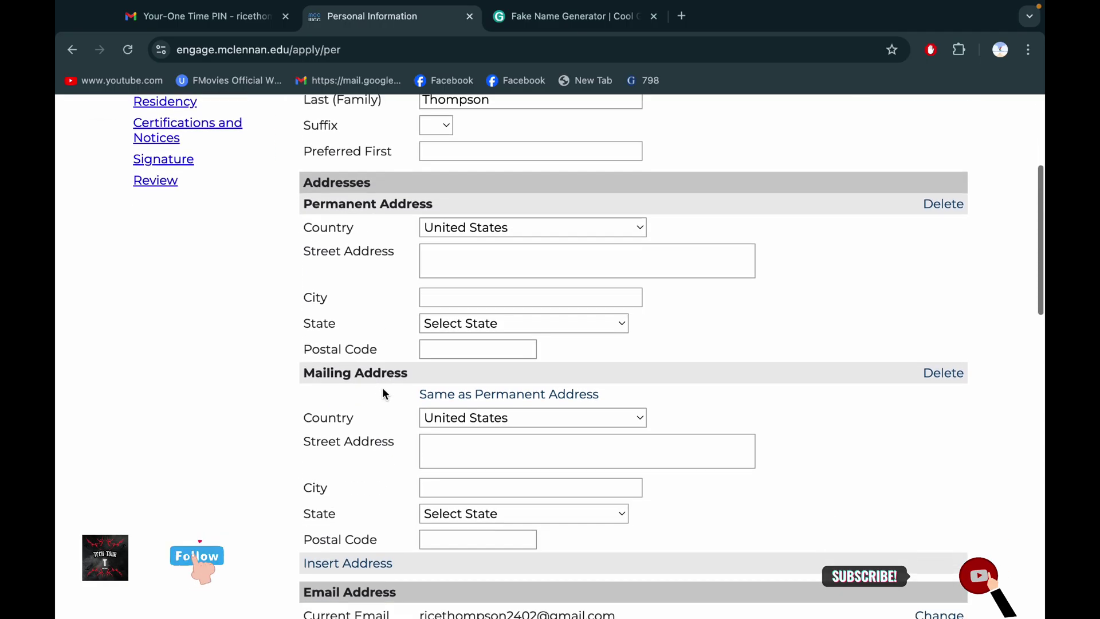
click(494, 275)
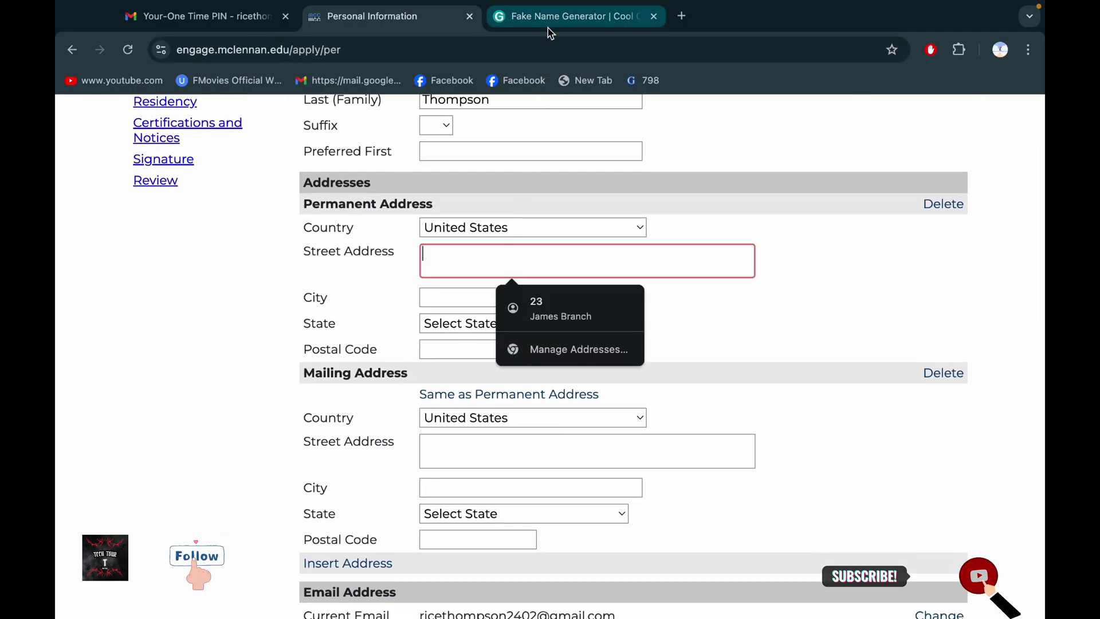
click(550, 29)
scroll(555, 248, down, 1)
scroll(555, 249, up, 4)
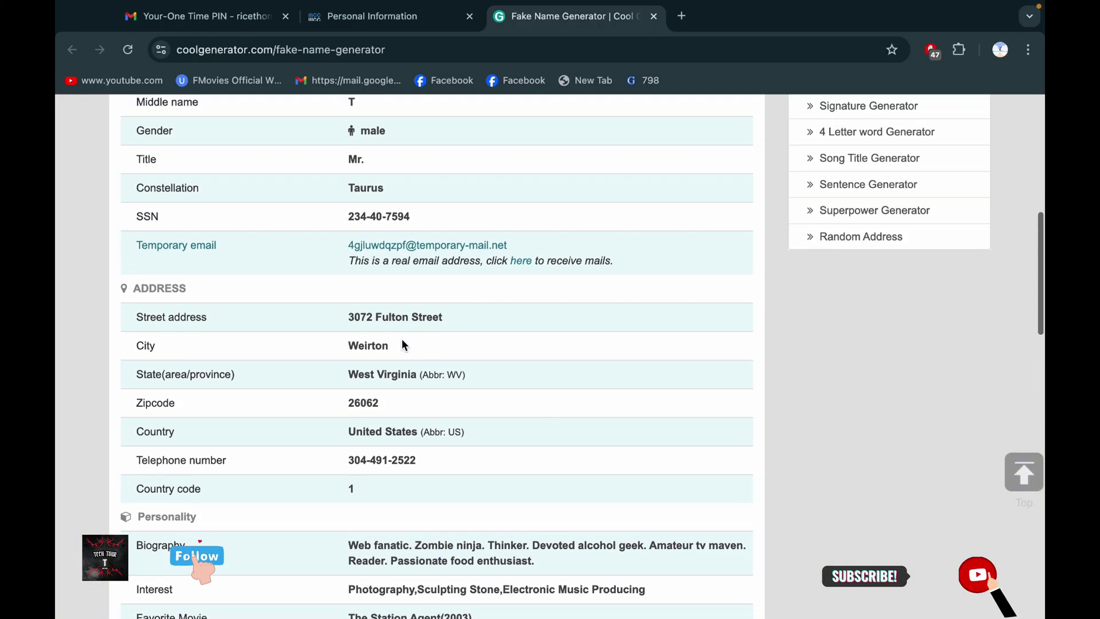
triple_click(381, 319)
key(ctrl+c)
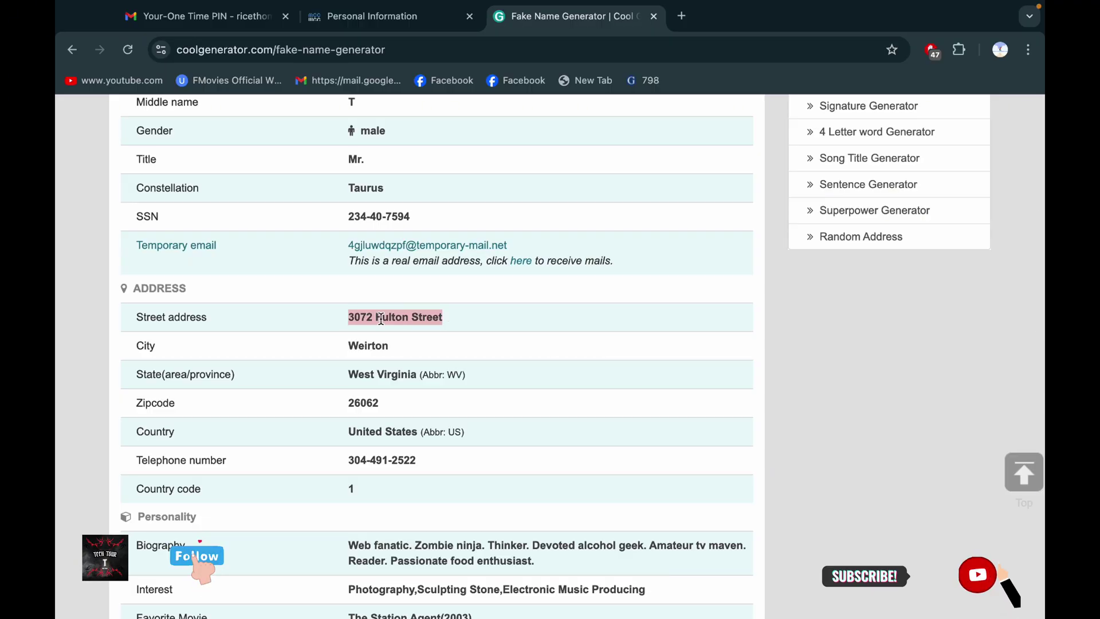
click(358, 12)
key(ctrl+v)
Fill the permanent address city with Weirton from the generator
scroll(485, 273, down, 2)
click(442, 212)
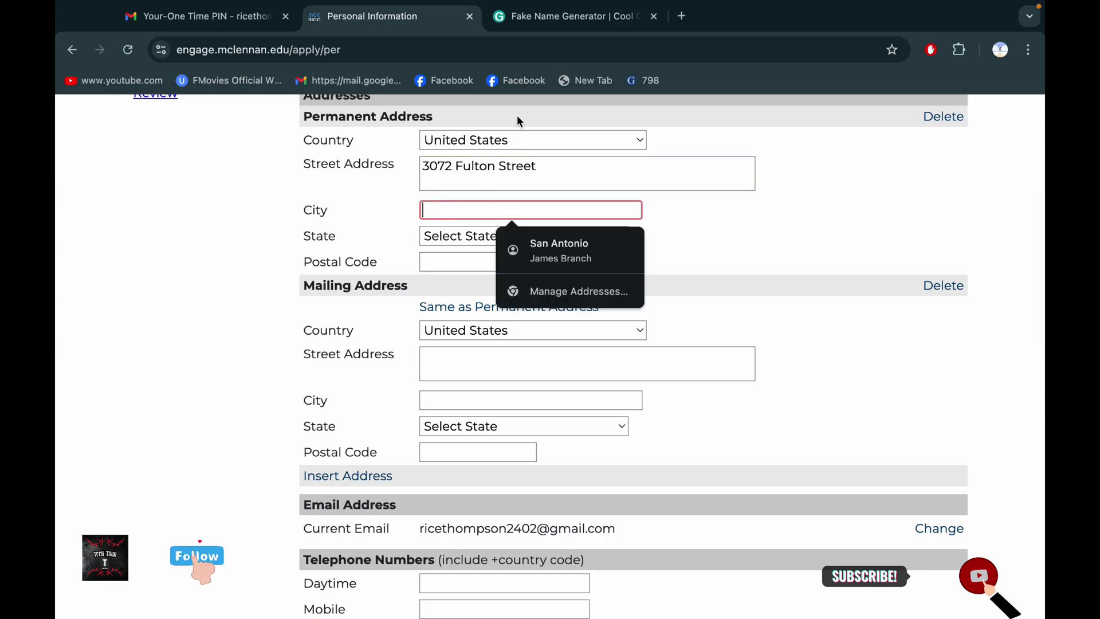
click(536, 16)
scroll(362, 188, up, 1)
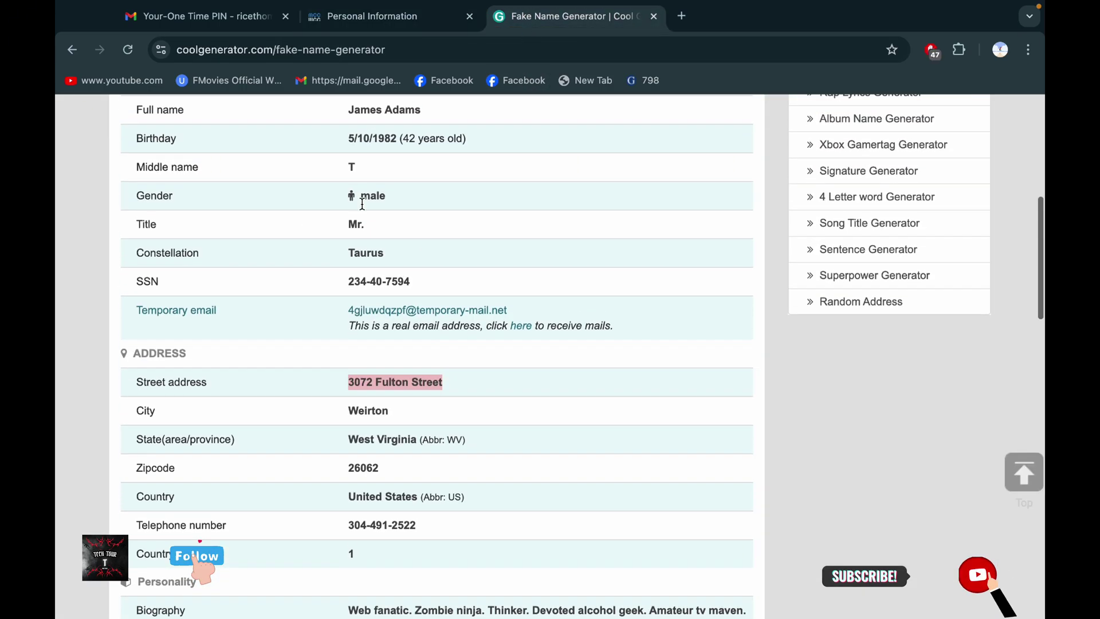
double_click(371, 412)
key(ctrl+c)
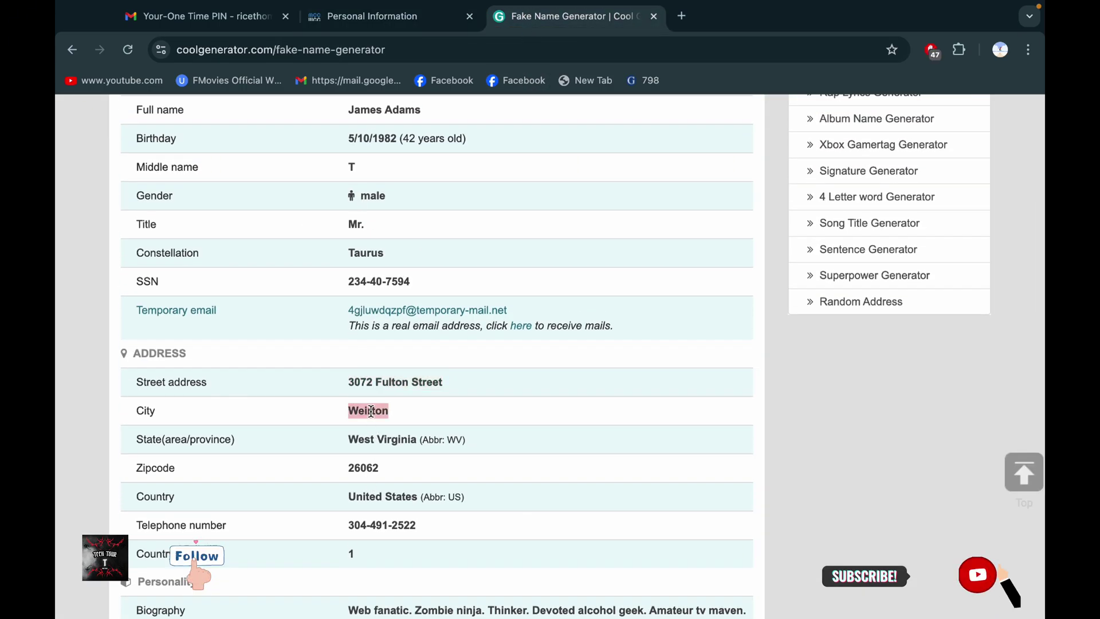
click(369, 16)
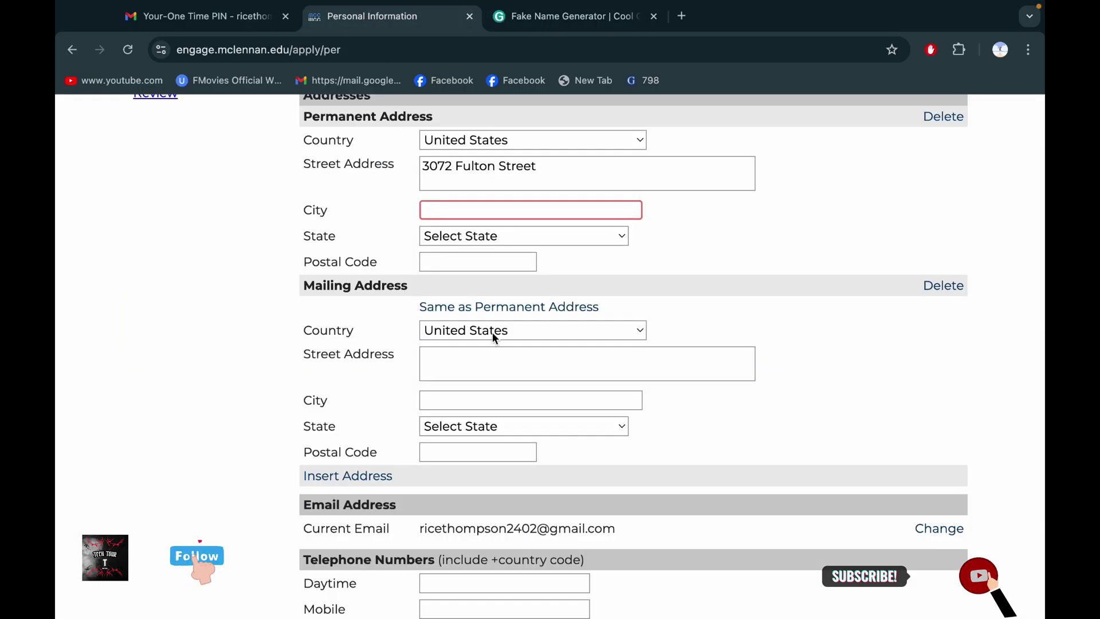
key(ctrl+v)
Choose West Virginia as the permanent address state
click(512, 237)
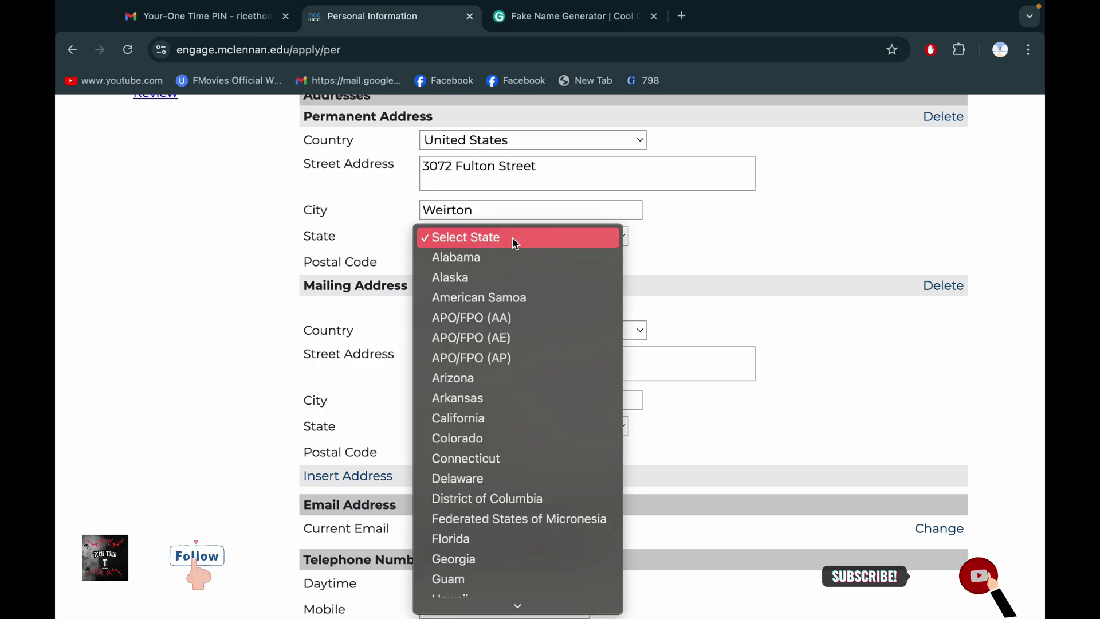
click(567, 22)
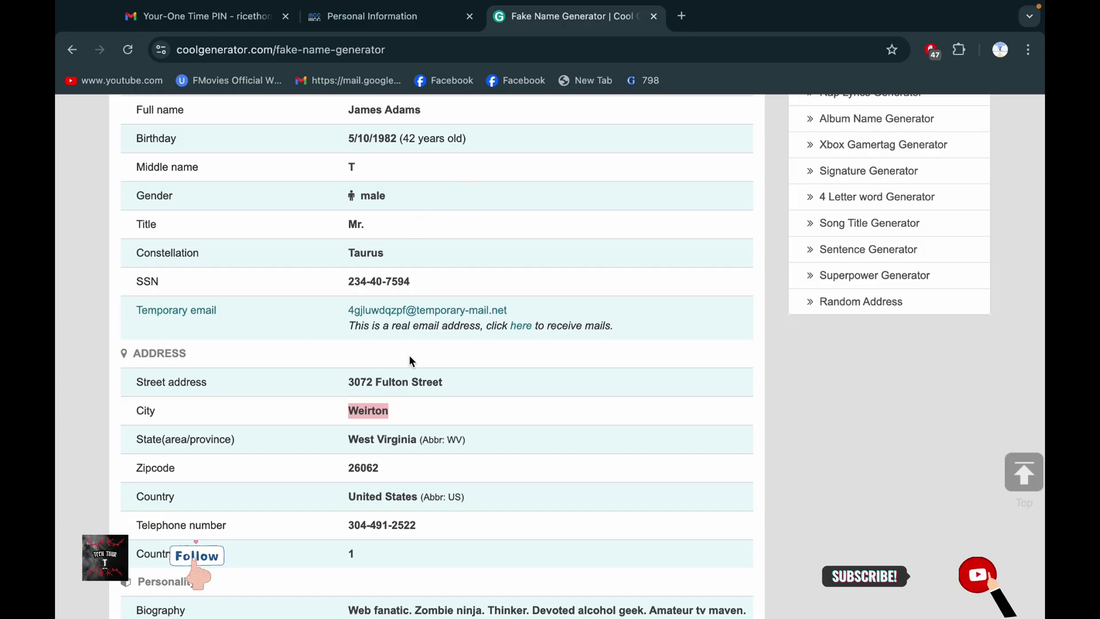
scroll(409, 361, down, 1)
click(403, 16)
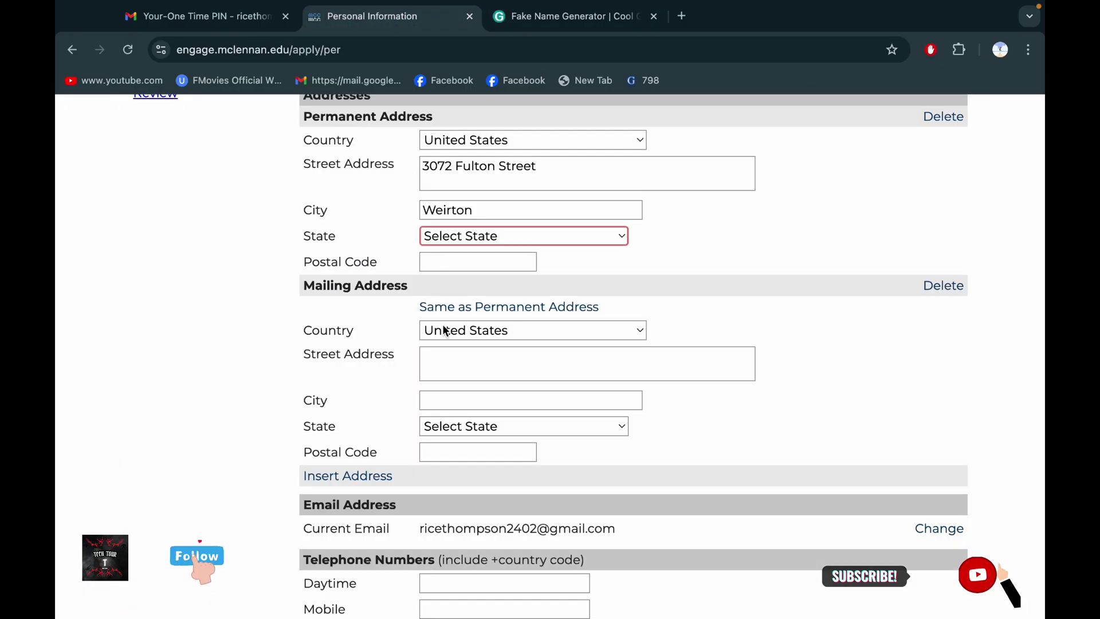
click(456, 244)
scroll(486, 338, down, 10)
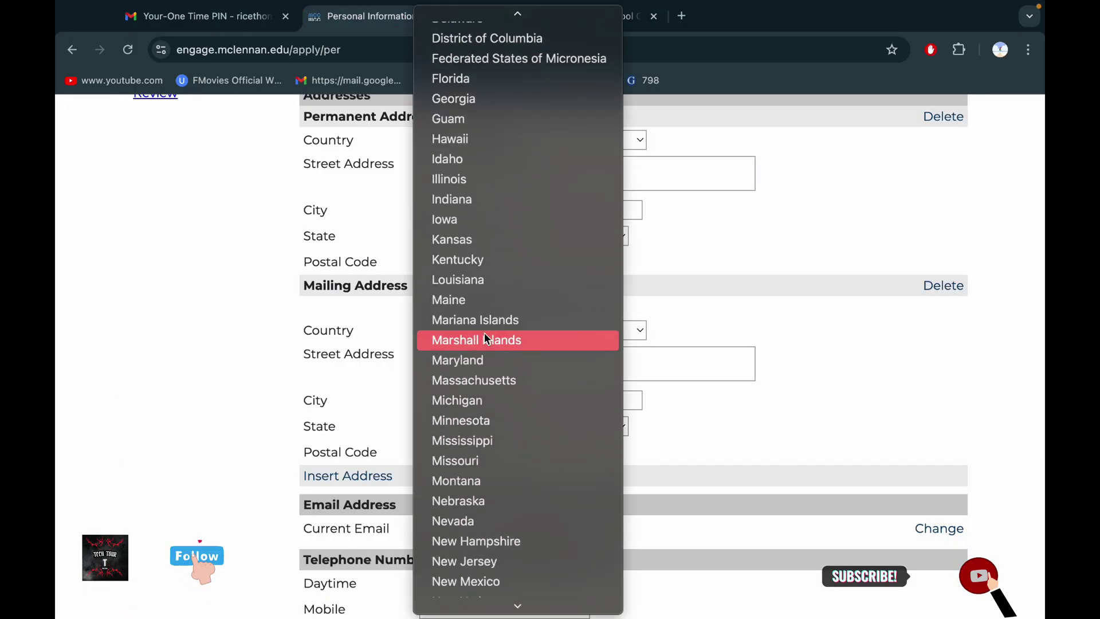
scroll(484, 339, down, 3)
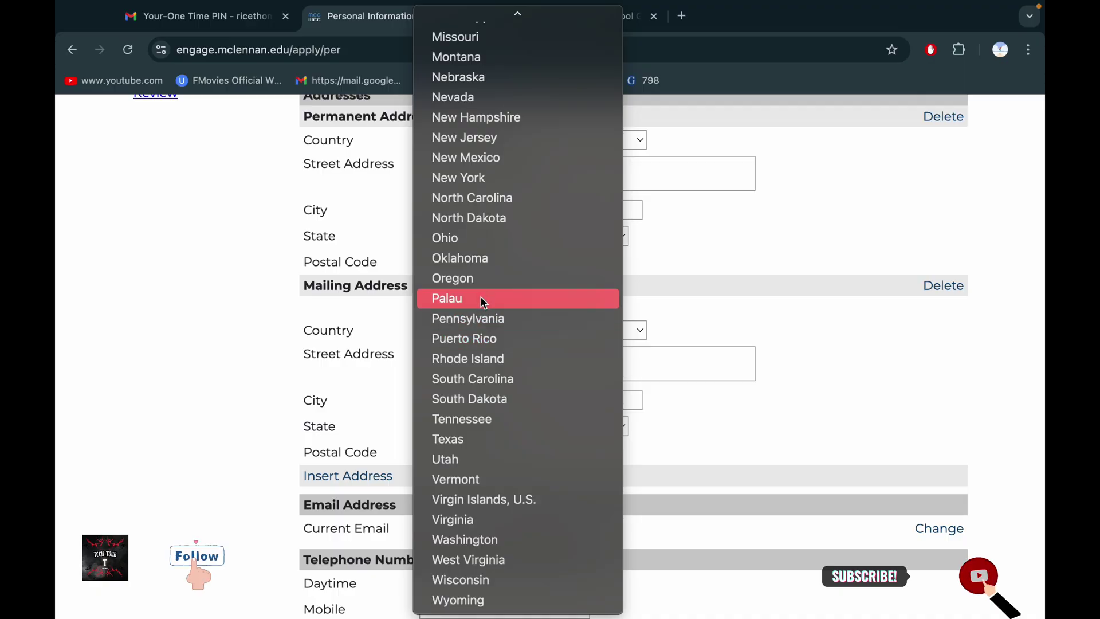
click(491, 561)
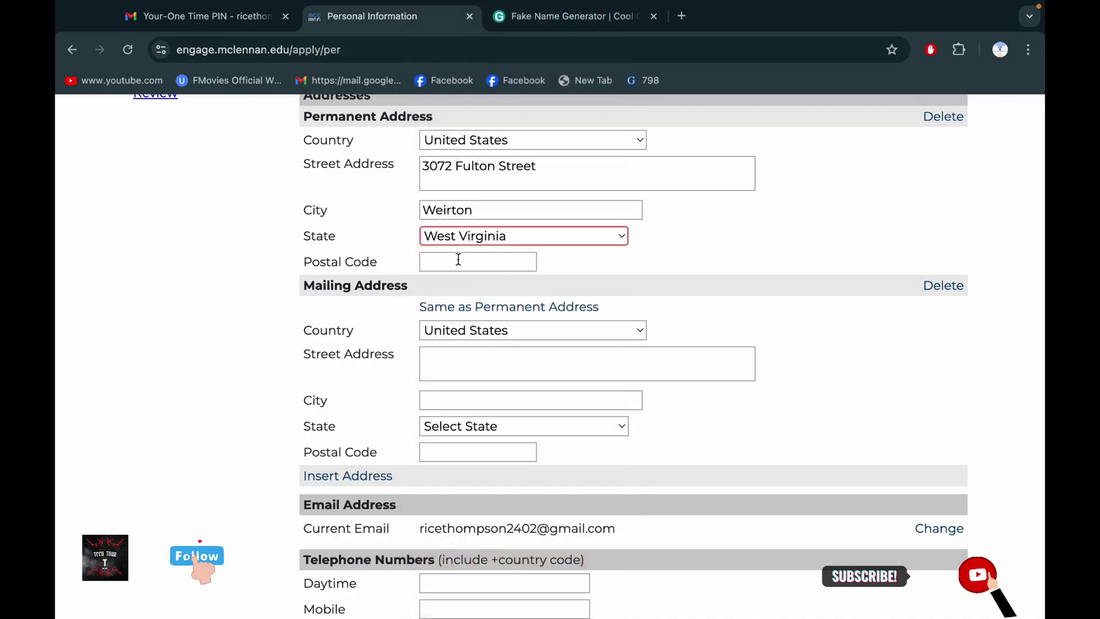
key(Tab)
Paste the generated ZIP code as the postal code and mark mailing address same as permanent
click(576, 17)
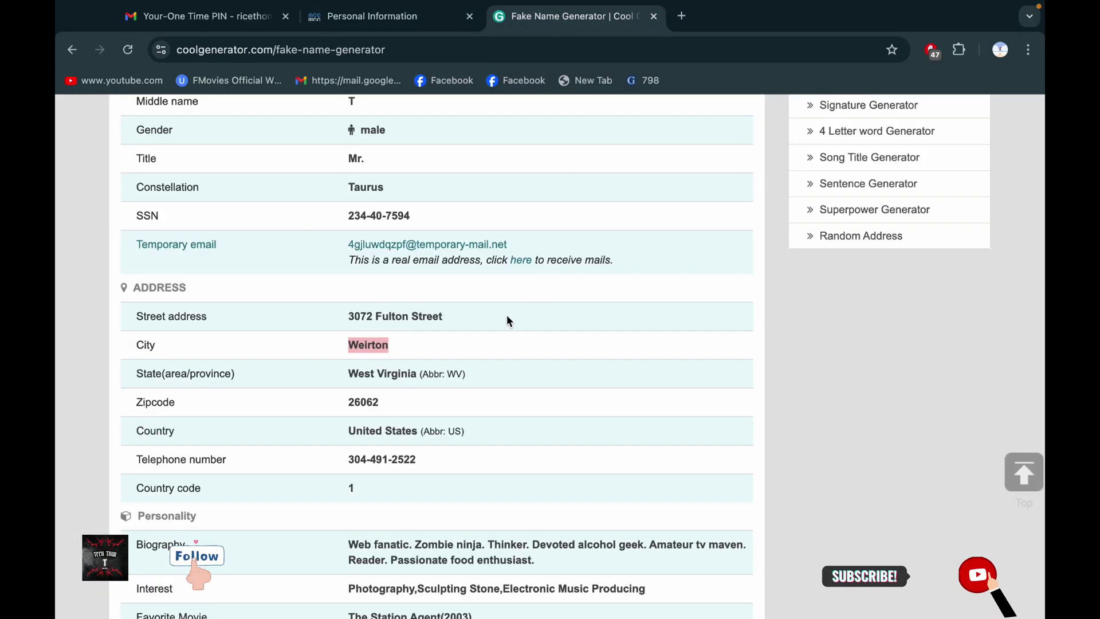
double_click(372, 401)
key(ctrl+c)
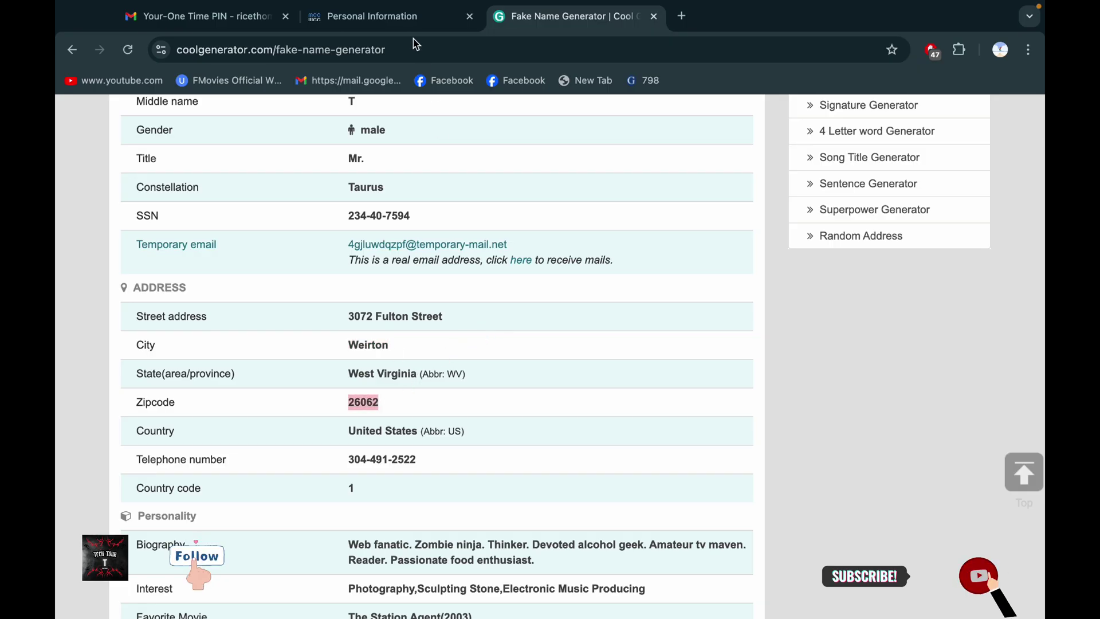
click(404, 18)
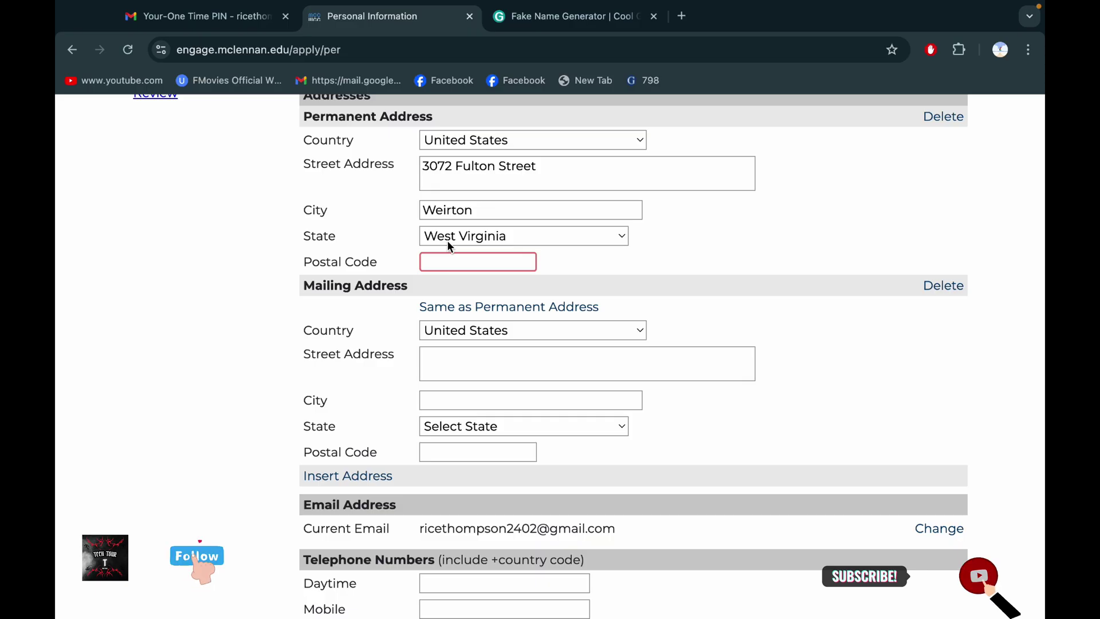
key(ctrl+v)
scroll(448, 245, down, 3)
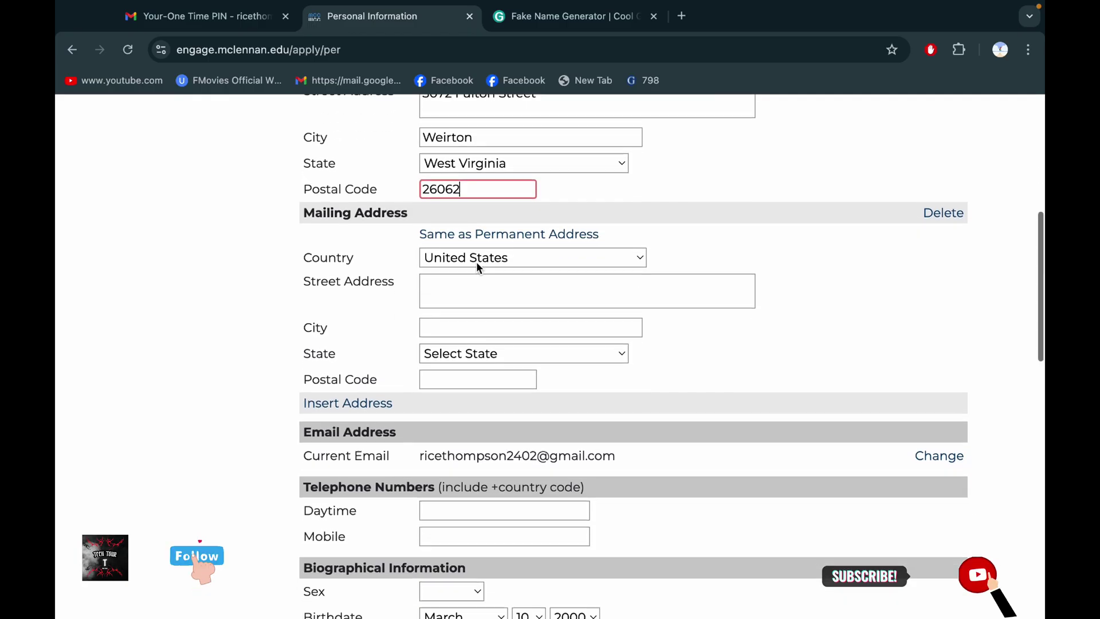
click(533, 181)
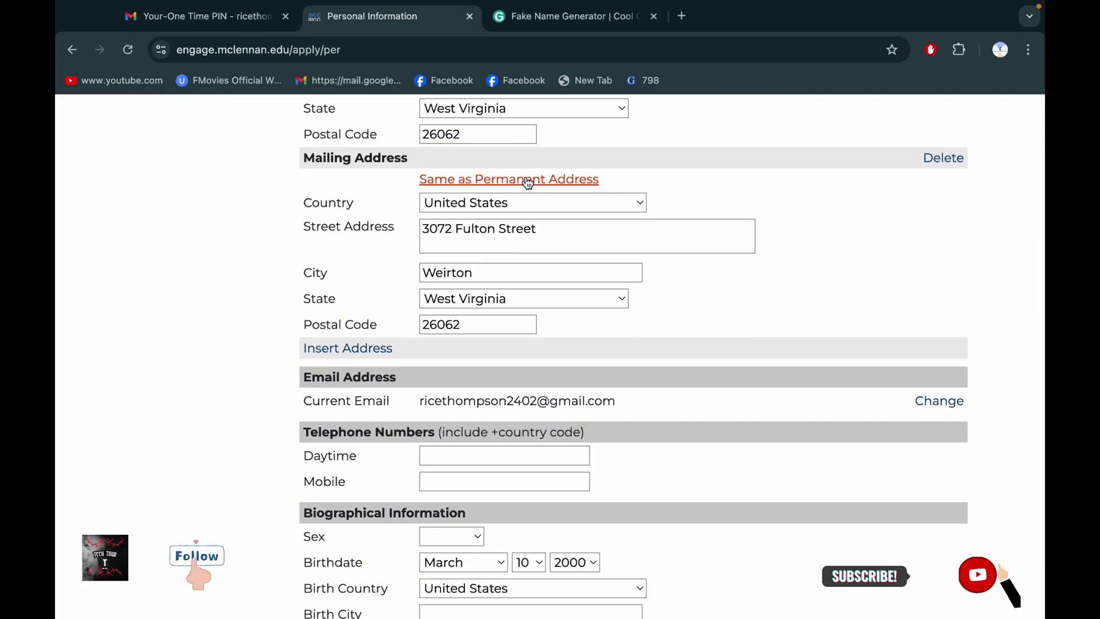
scroll(545, 216, down, 5)
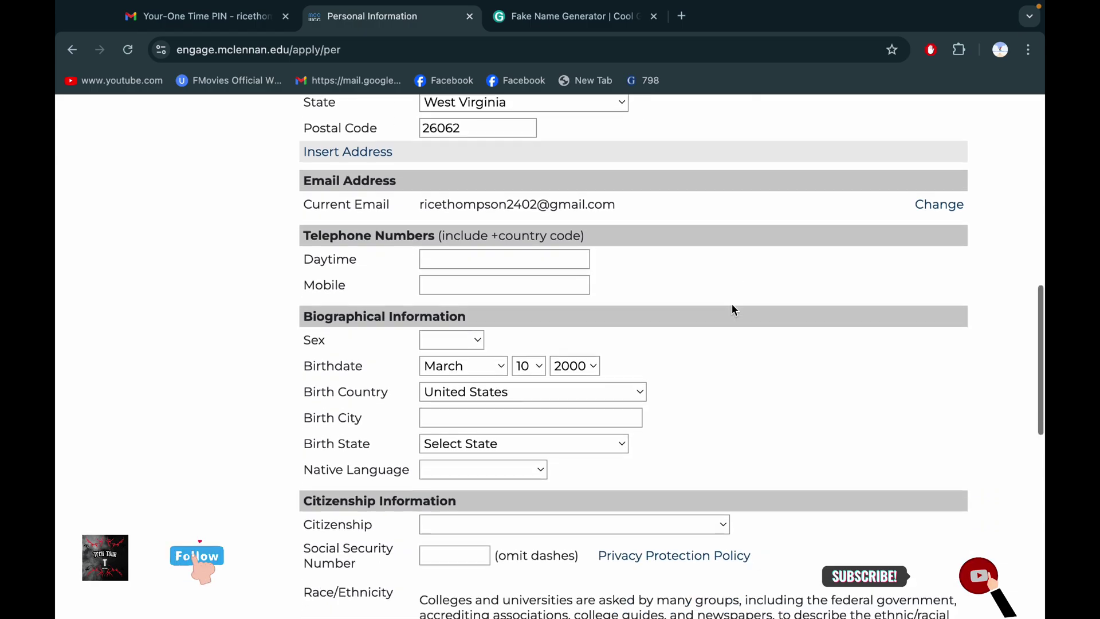
scroll(516, 252, down, 1)
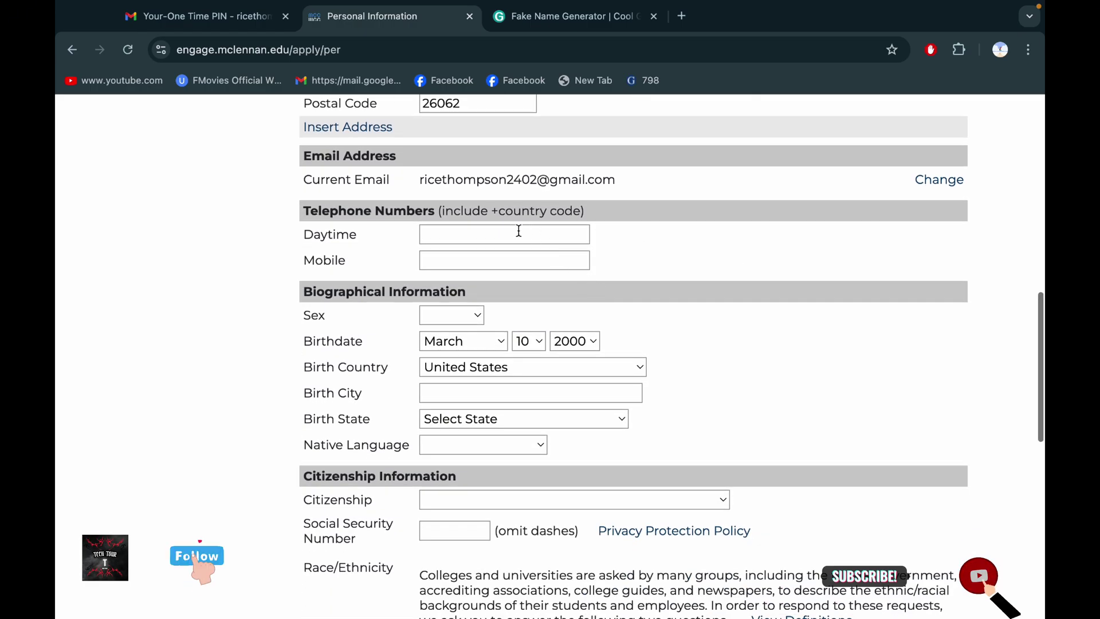
Enter the generated phone number as both the daytime and mobile phone
click(517, 233)
click(568, 16)
scroll(566, 325, down, 1)
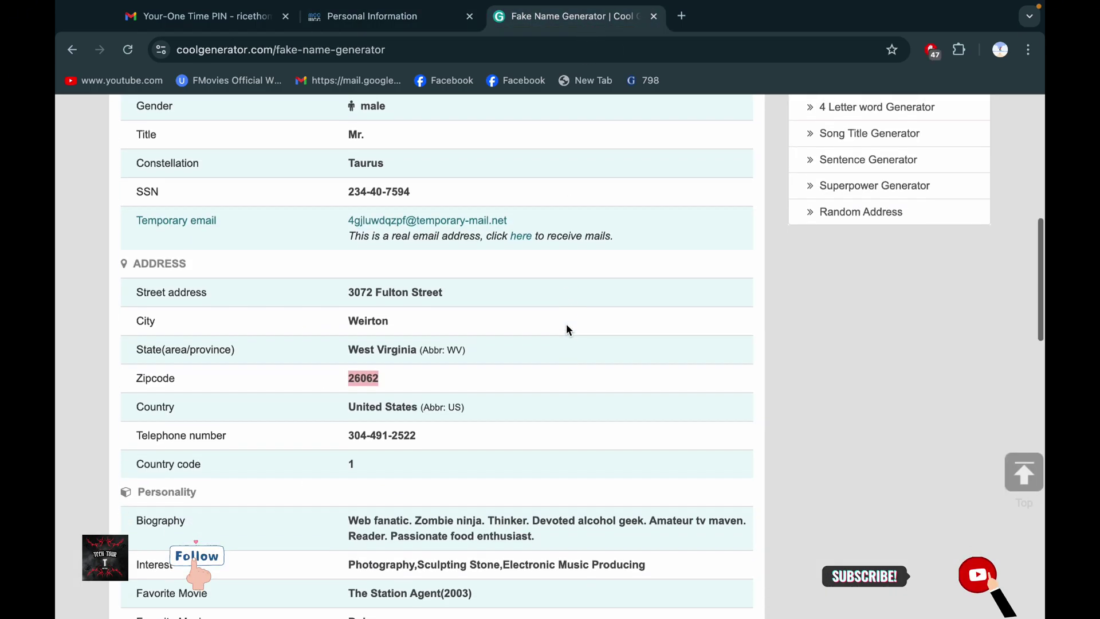
double_click(407, 431)
drag(408, 431, 377, 433)
key(ctrl+c)
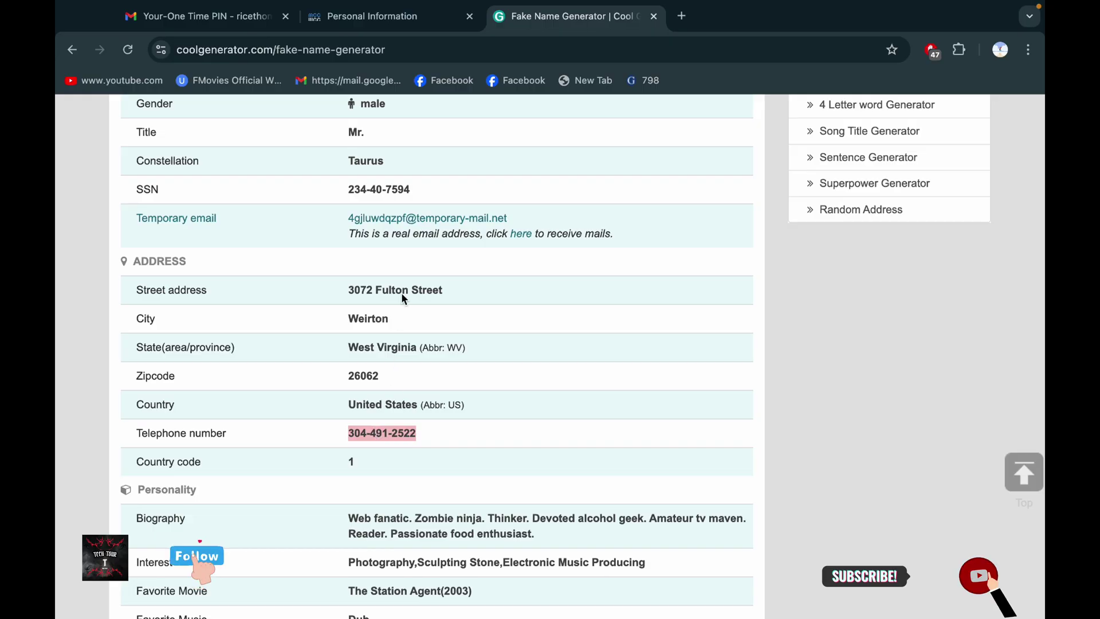
click(373, 16)
key(ctrl+v)
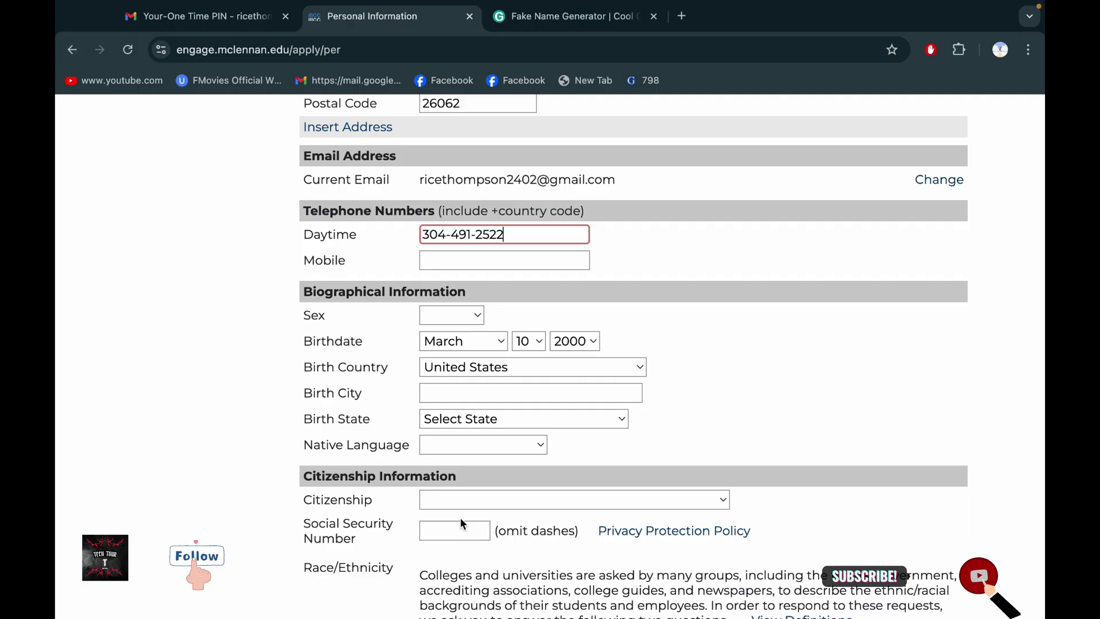
click(472, 263)
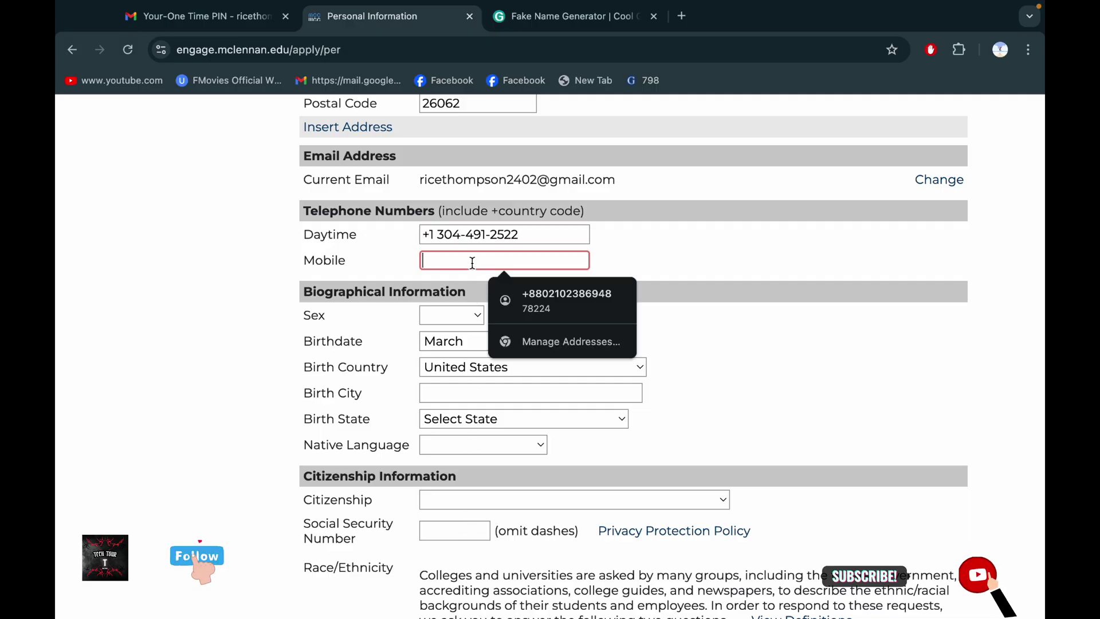
key(ctrl+v)
Set sex to Male and the birth city to Weirton
scroll(473, 262, down, 1)
click(446, 246)
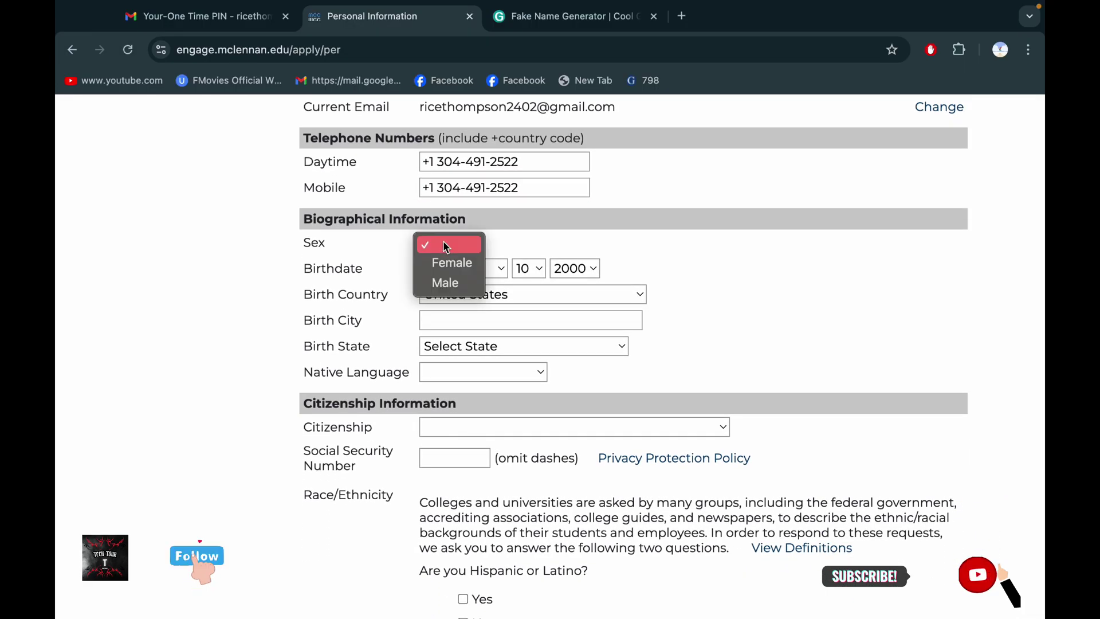
click(449, 282)
scroll(517, 288, down, 1)
click(469, 270)
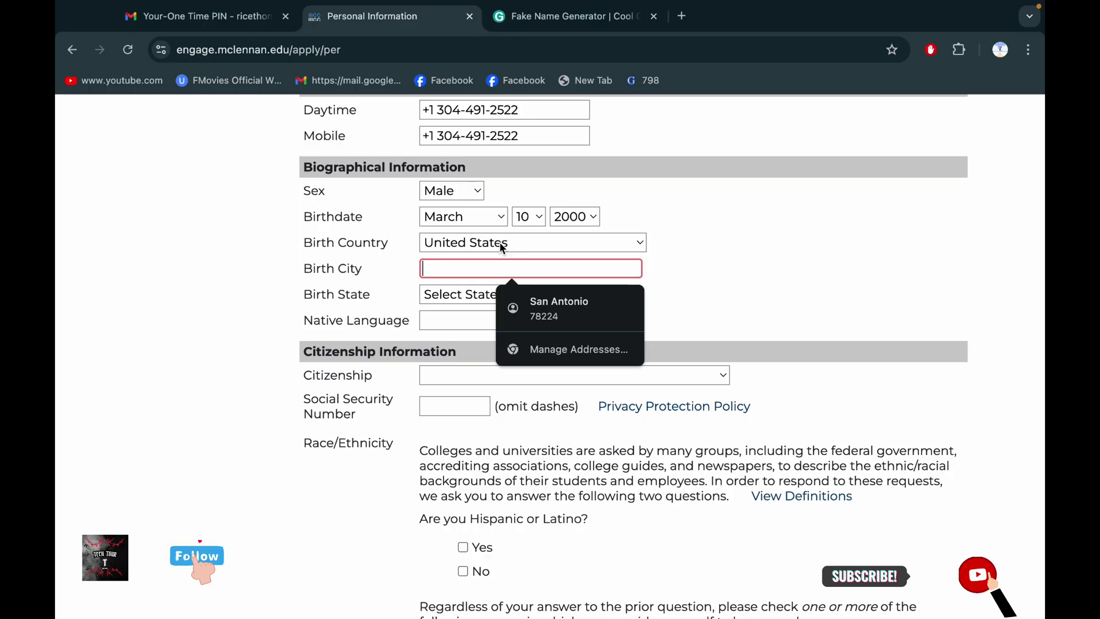
click(567, 16)
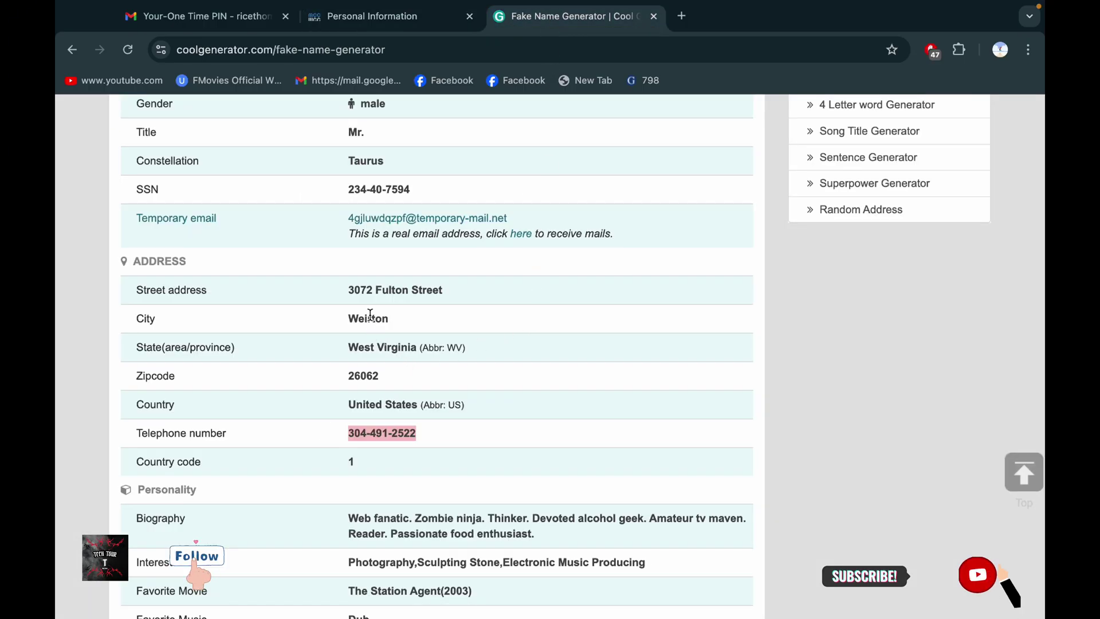
double_click(371, 314)
key(super+c)
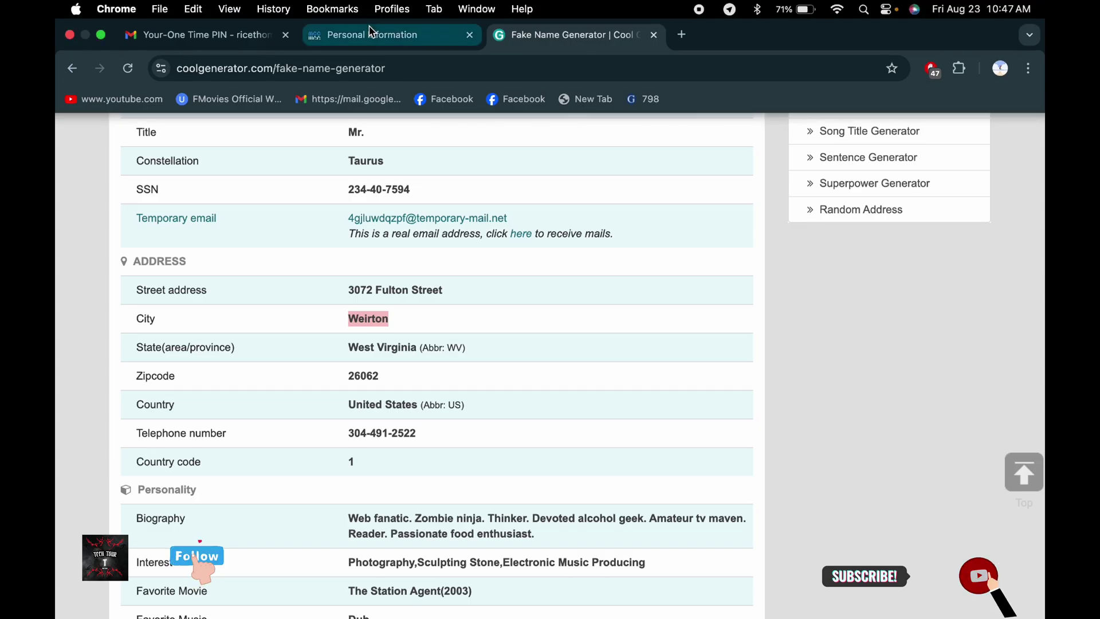
click(376, 40)
click(441, 268)
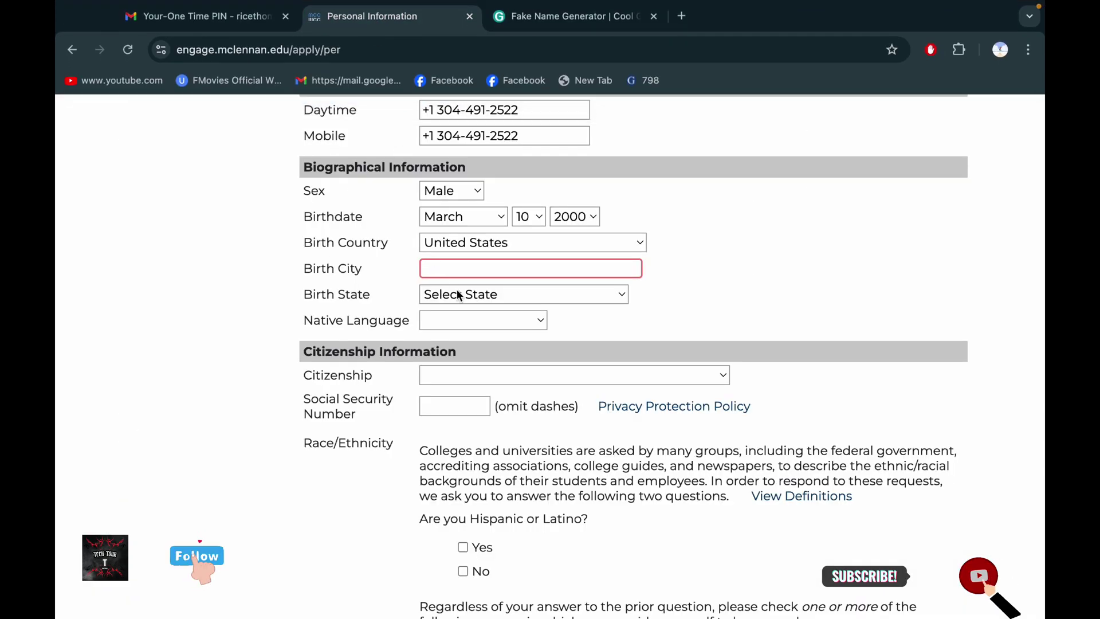
key(super+v)
Set birth state to West Virginia and native language to English
click(452, 294)
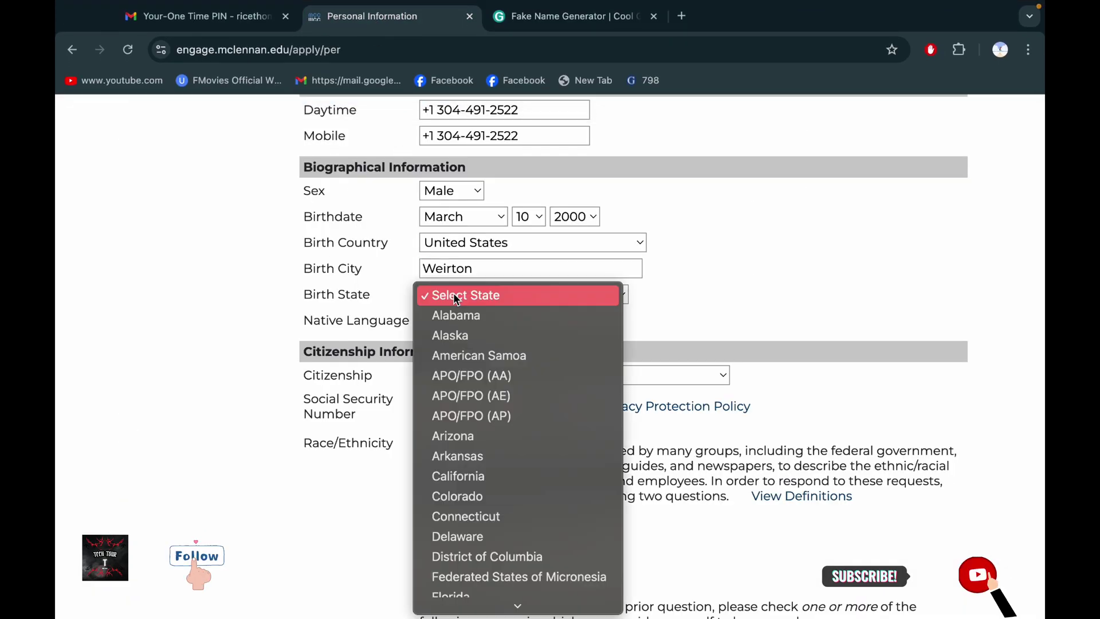
scroll(511, 586, down, 10)
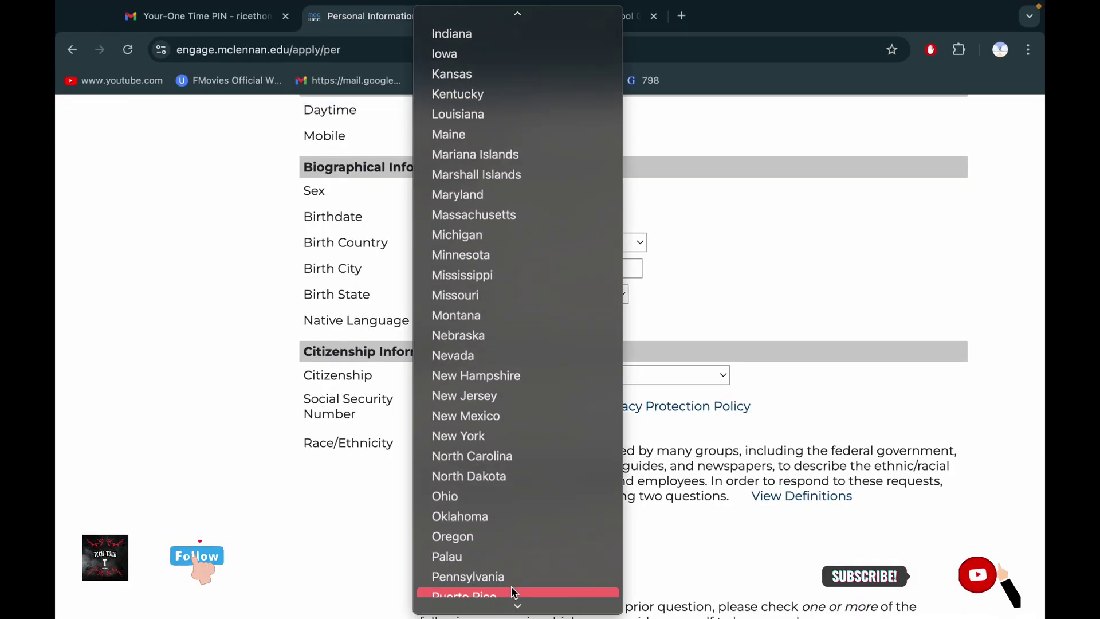
scroll(522, 532, down, 3)
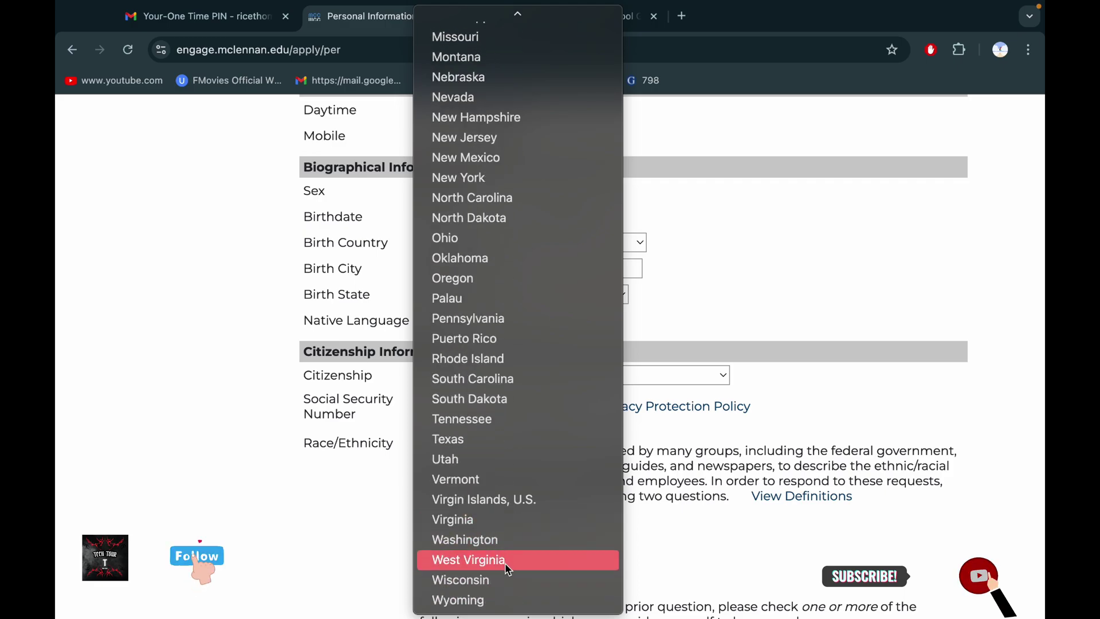
key(Escape)
click(477, 316)
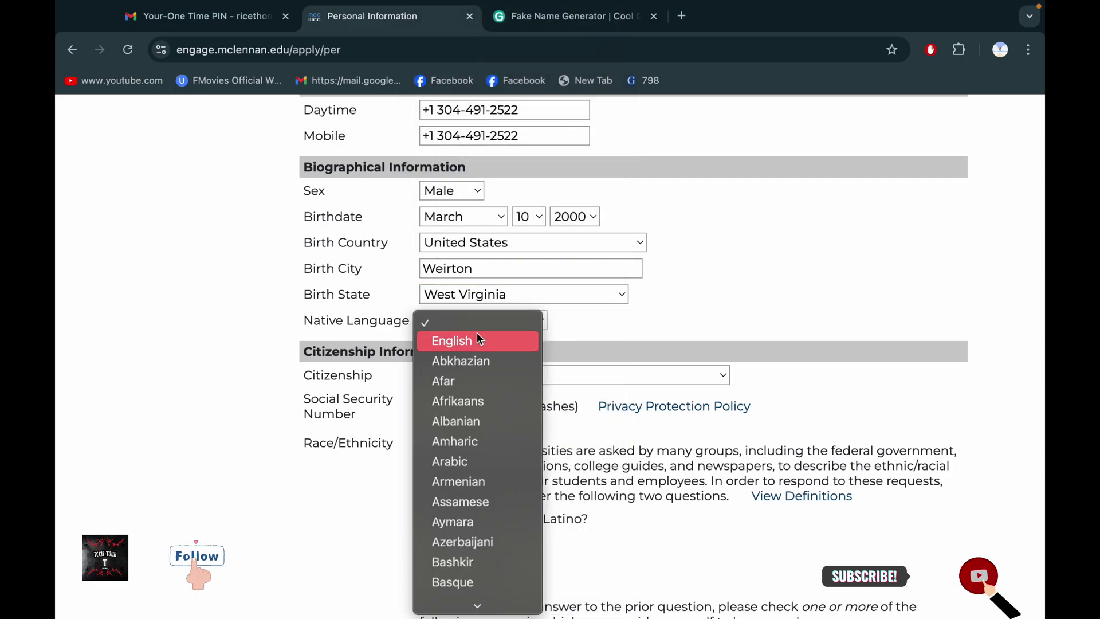
click(477, 343)
scroll(528, 369, down, 2)
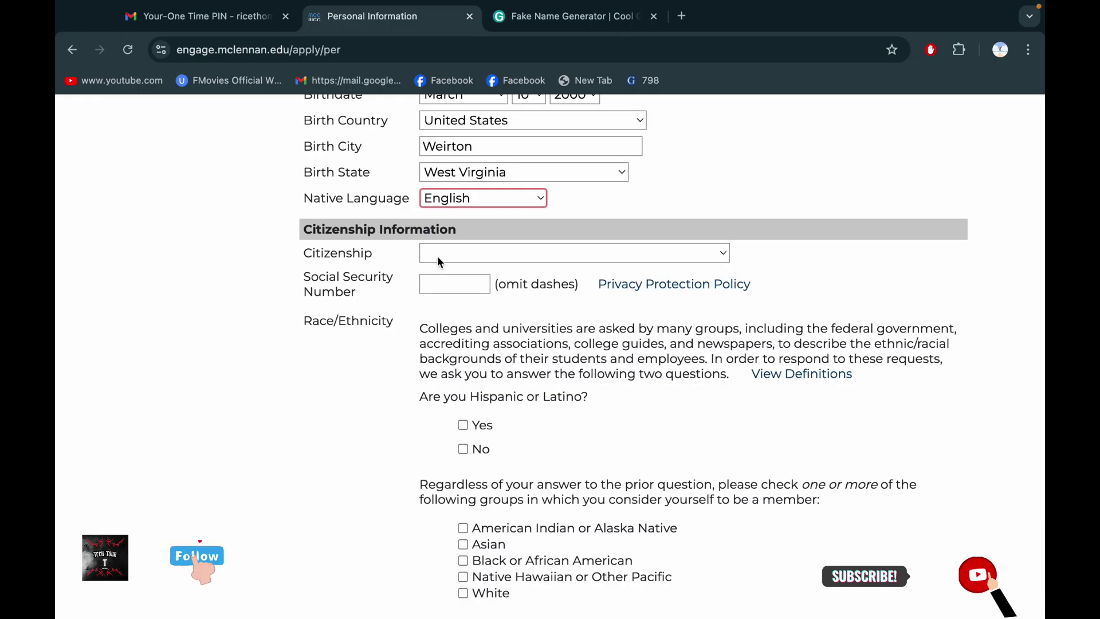
Set citizenship to United States and paste the generated Social Security Number
click(438, 256)
click(443, 267)
click(437, 281)
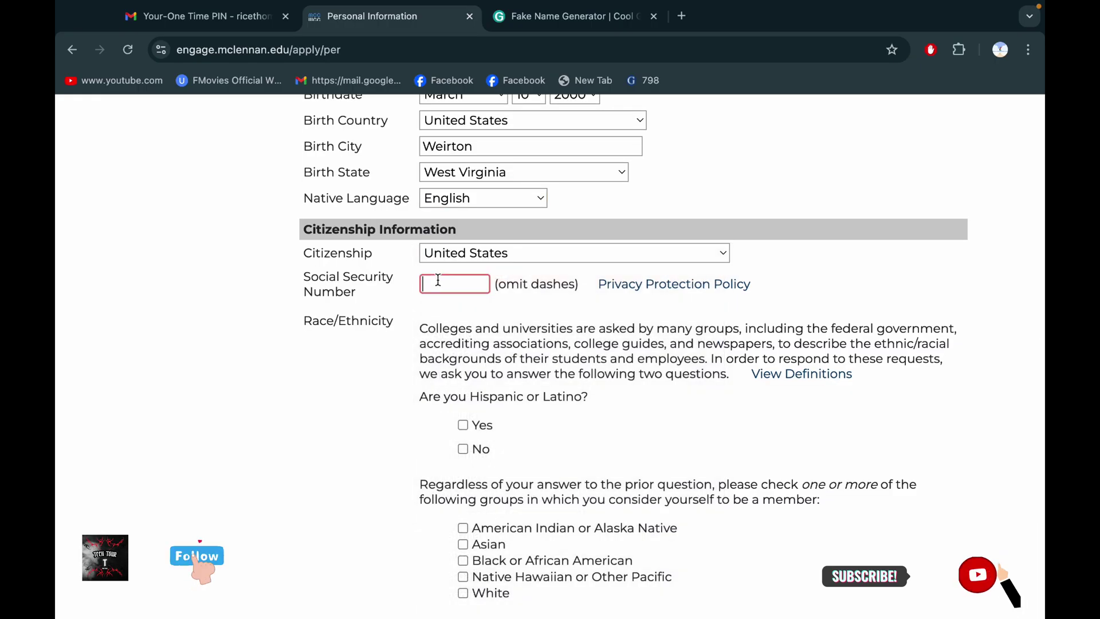
click(589, 7)
scroll(573, 337, up, 3)
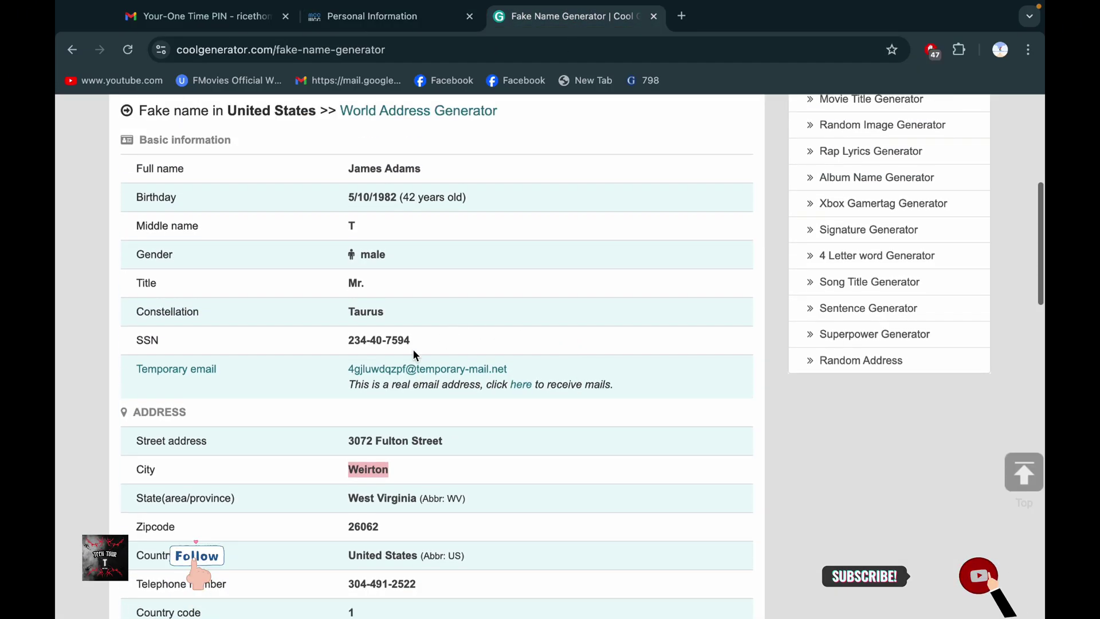
triple_click(397, 339)
key(ctrl+c)
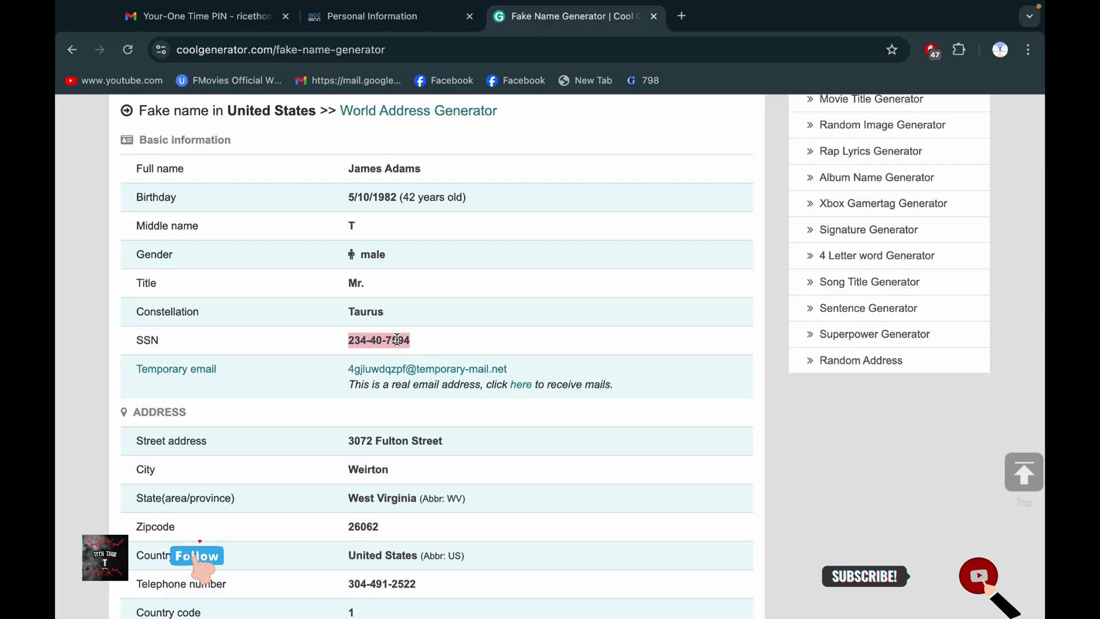
click(390, 16)
key(ctrl+v)
scroll(447, 203, down, 3)
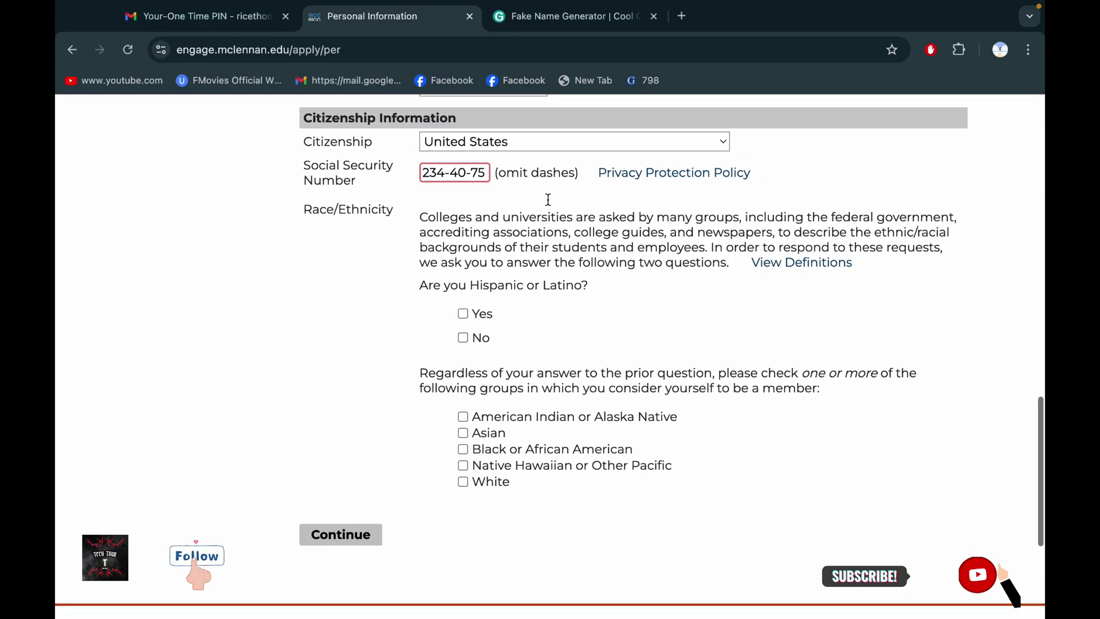
Clear the pasted SSN and retype its nine digits without dashes
key(BackSpace)
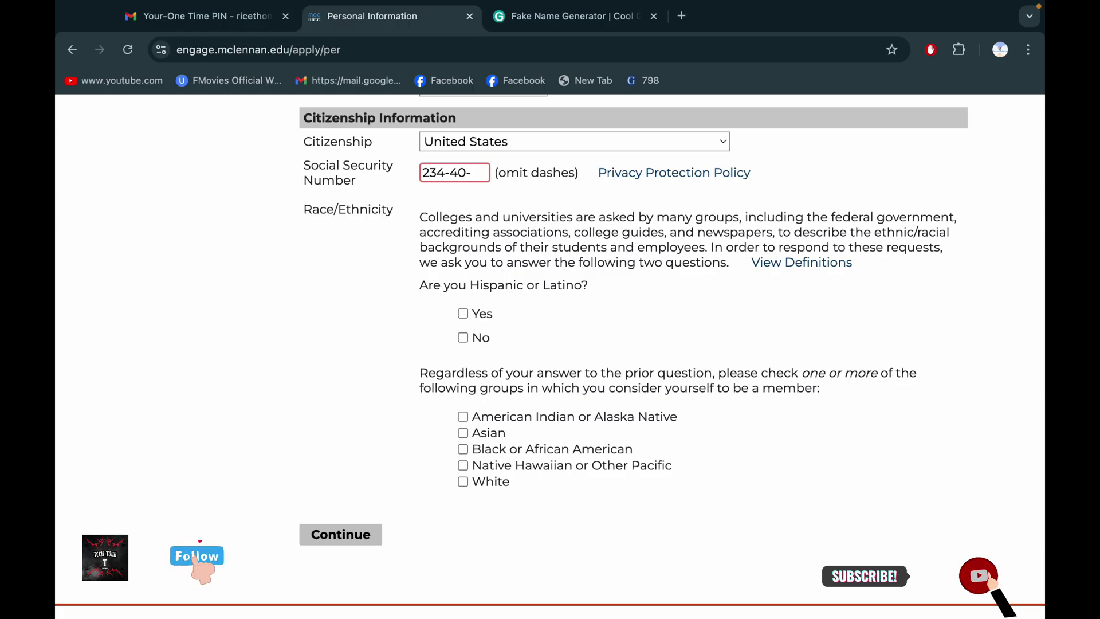
key(BackSpace)
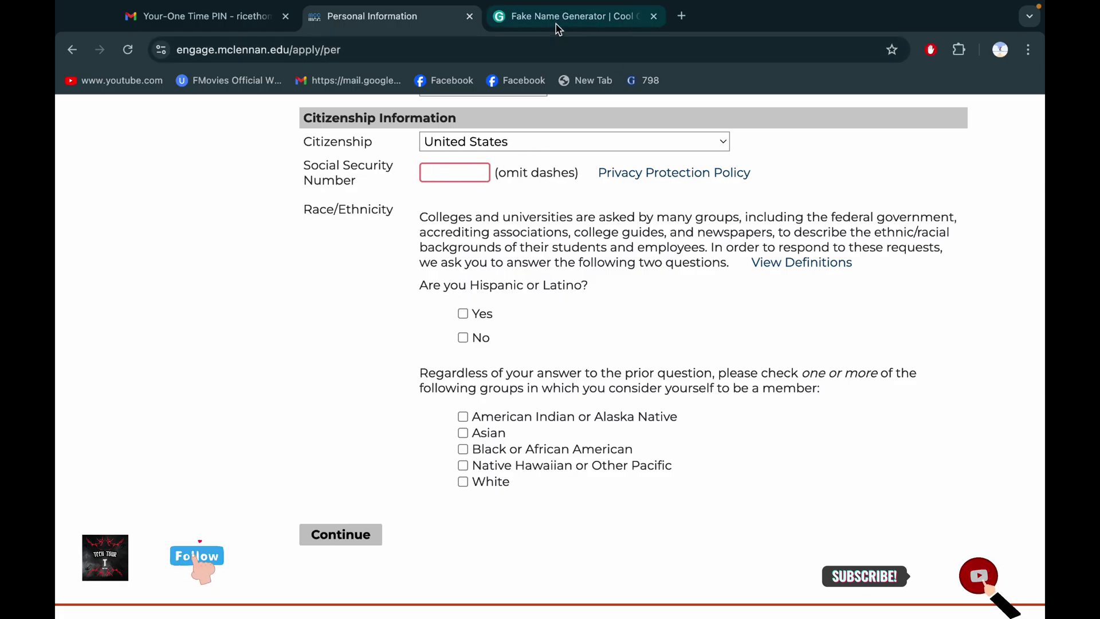
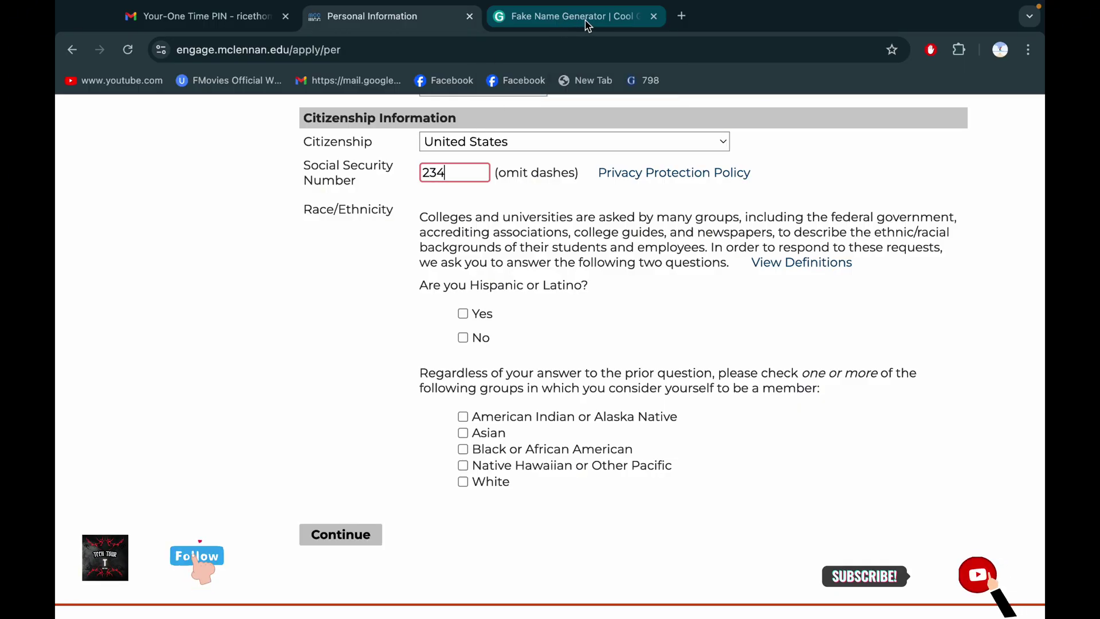
click(588, 25)
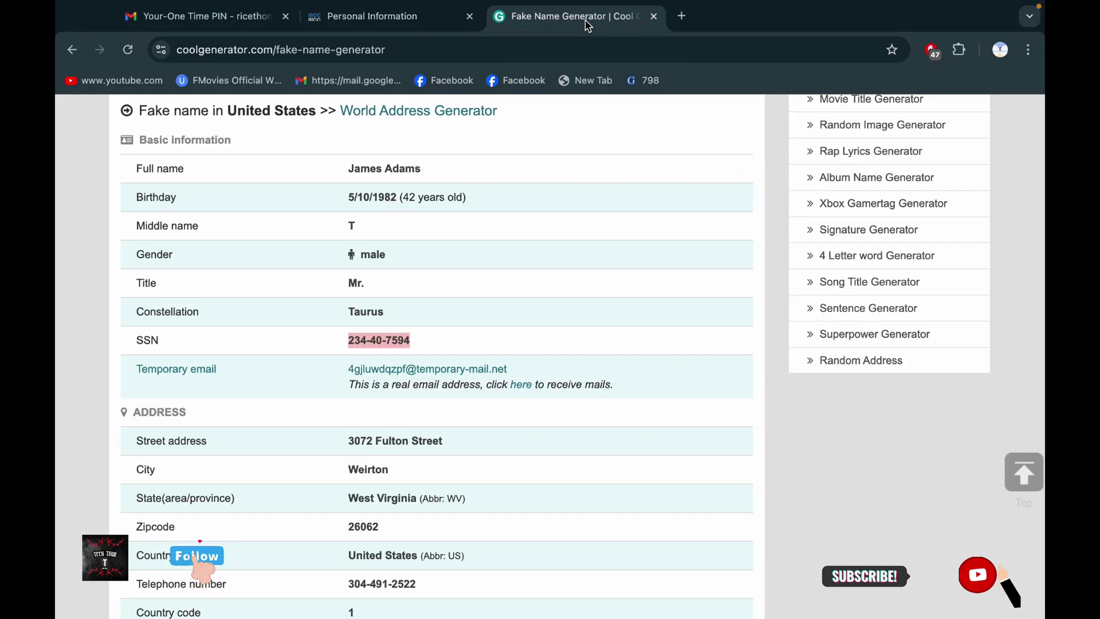
click(375, 17)
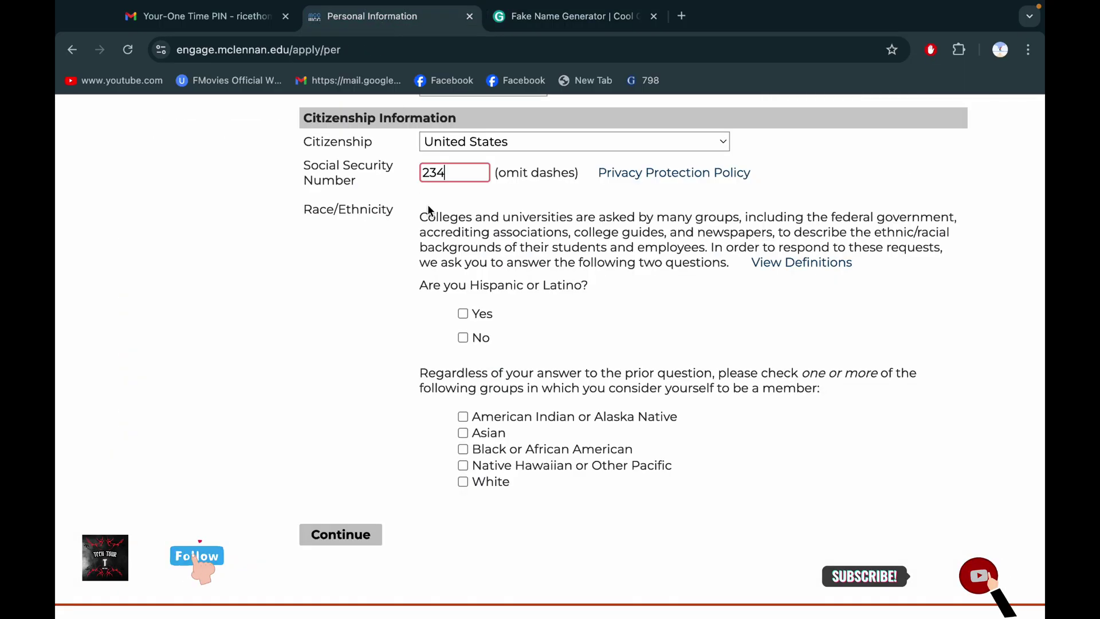
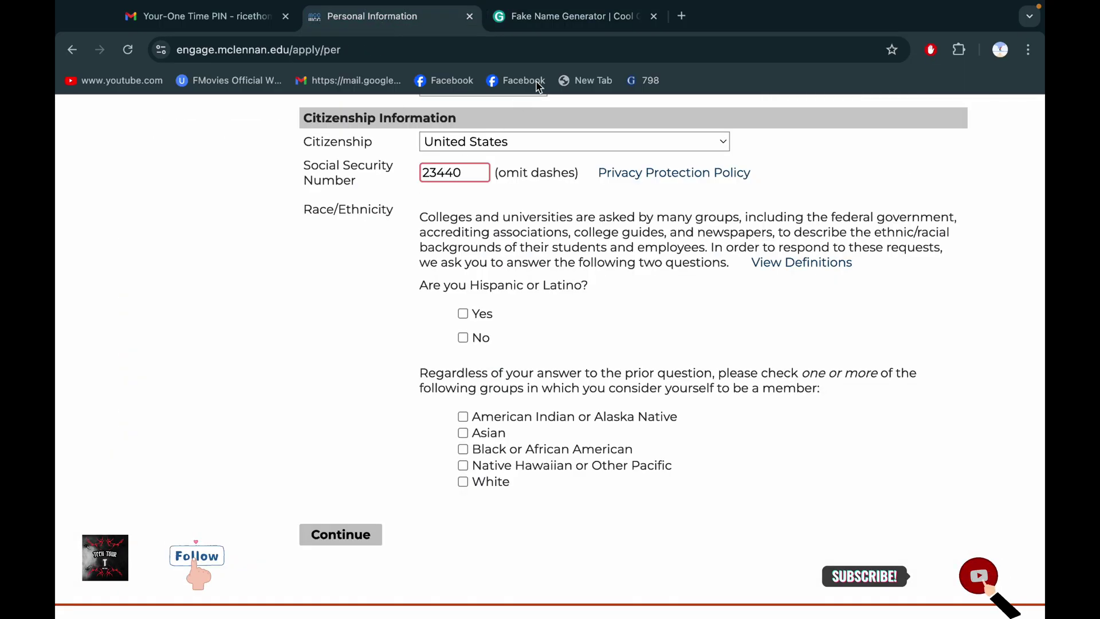
click(572, 16)
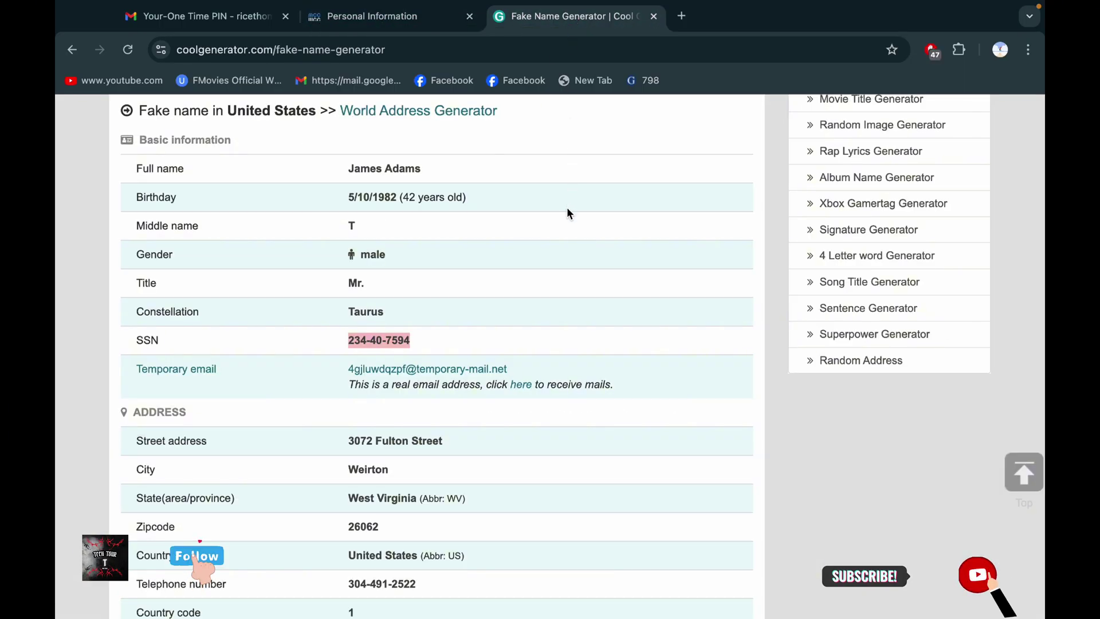
click(351, 19)
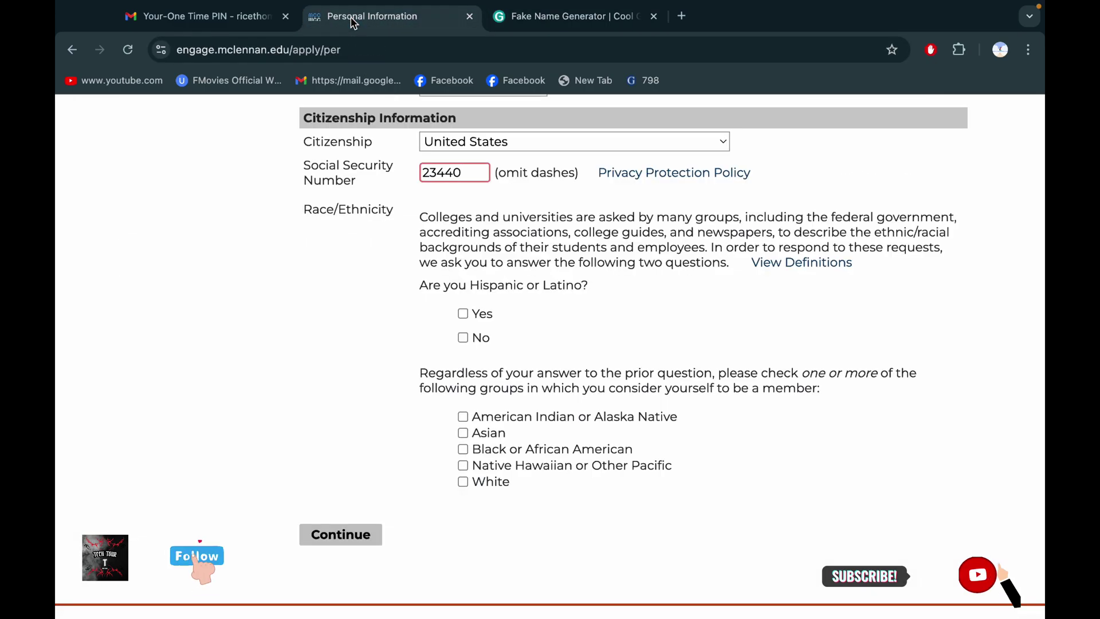
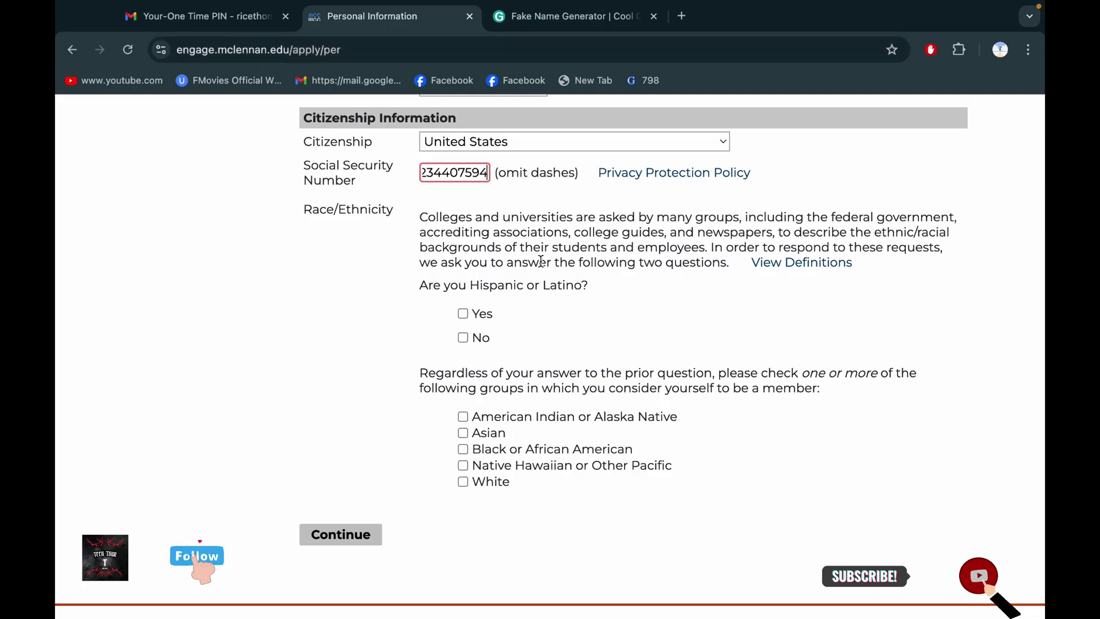
scroll(529, 258, down, 2)
Answer No to Hispanic or Latino, continue, and skip address validation
click(463, 229)
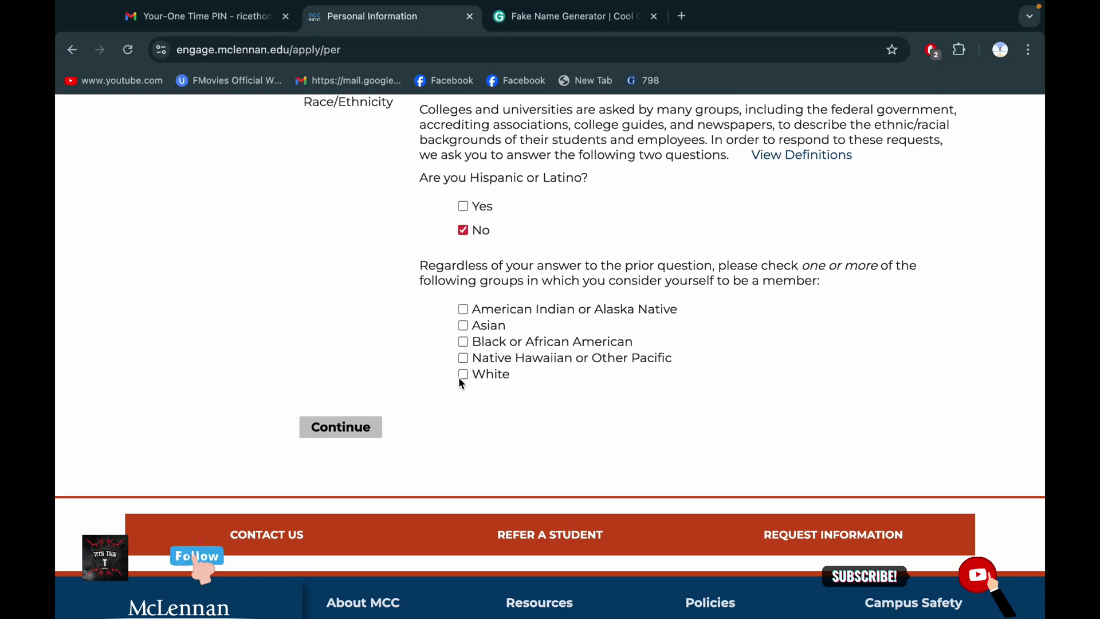
click(367, 427)
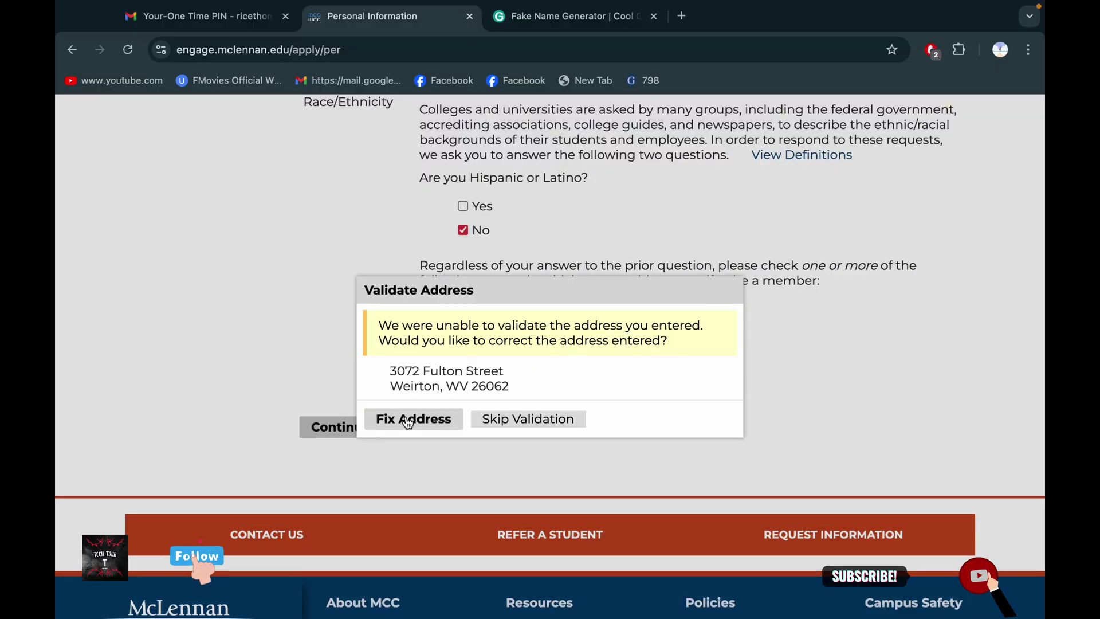
click(413, 419)
scroll(573, 350, down, 5)
scroll(576, 349, down, 15)
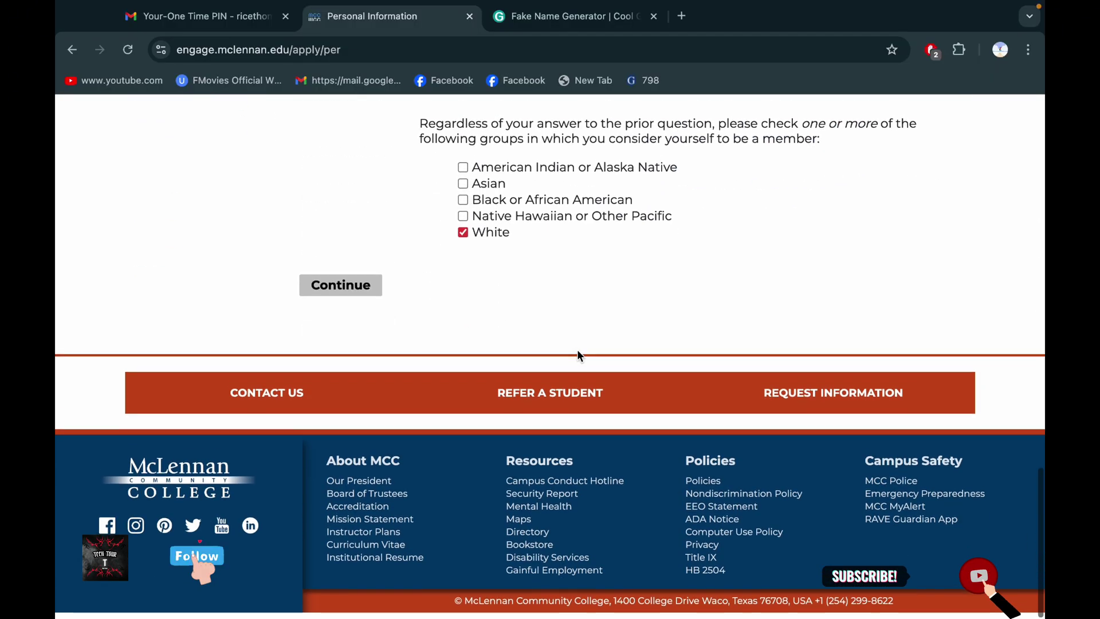
click(330, 291)
click(526, 420)
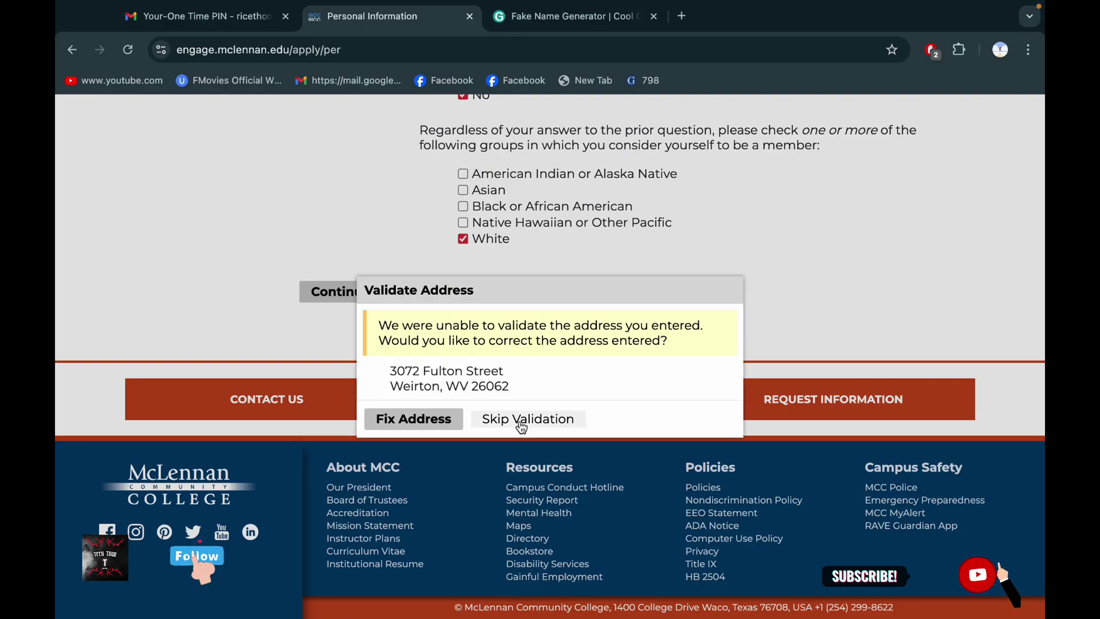
click(521, 421)
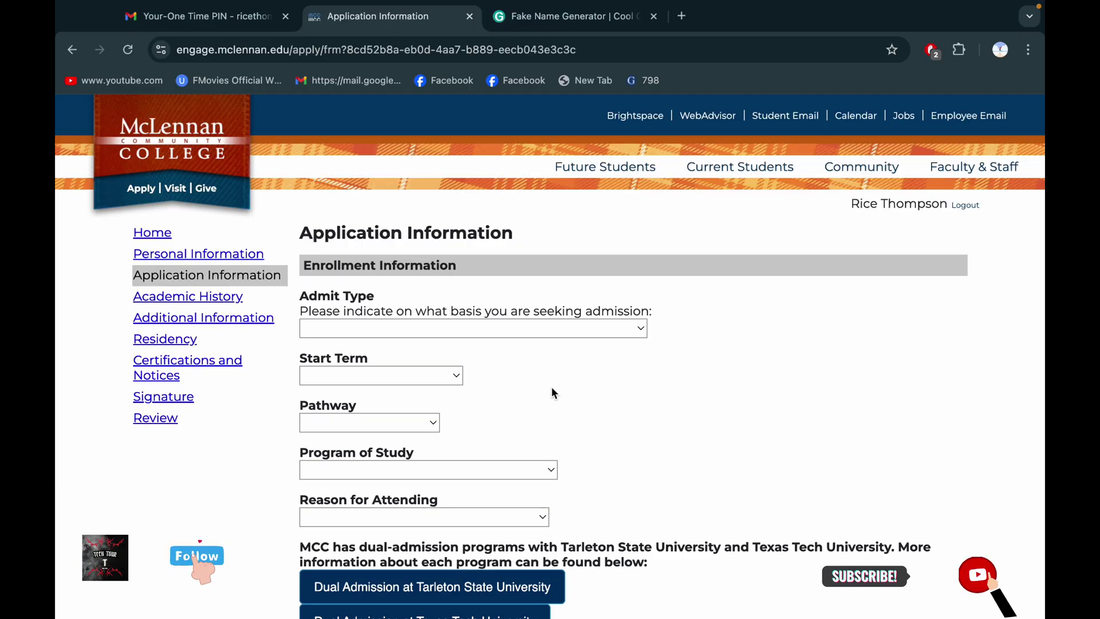
Choose High School Graduate from the Admit Type list
scroll(551, 393, down, 1)
click(502, 302)
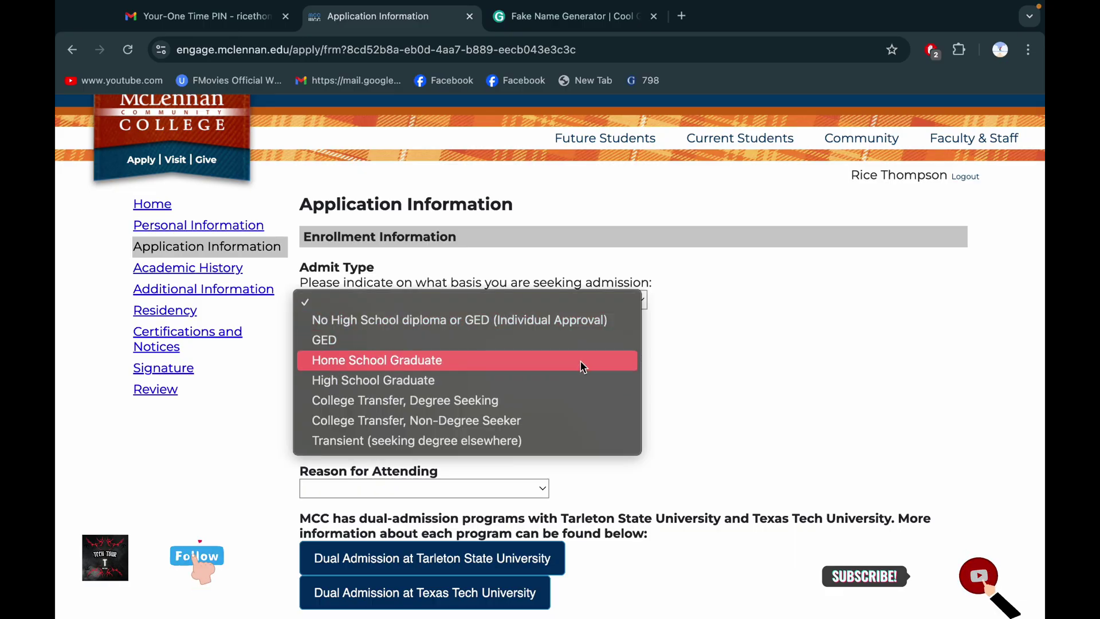
click(548, 379)
scroll(524, 353, down, 1)
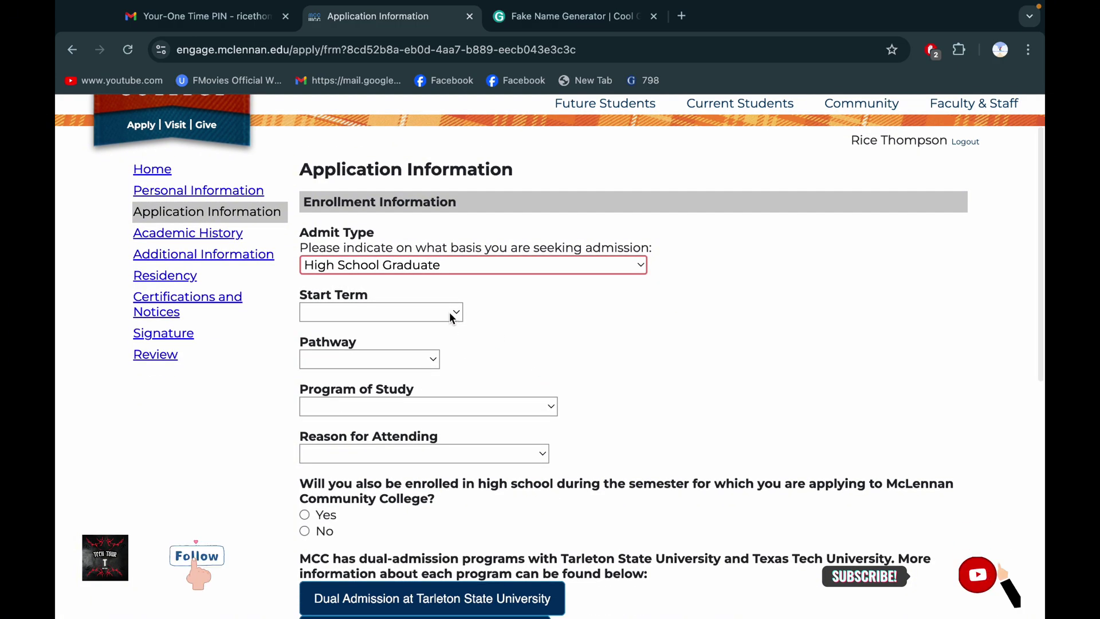
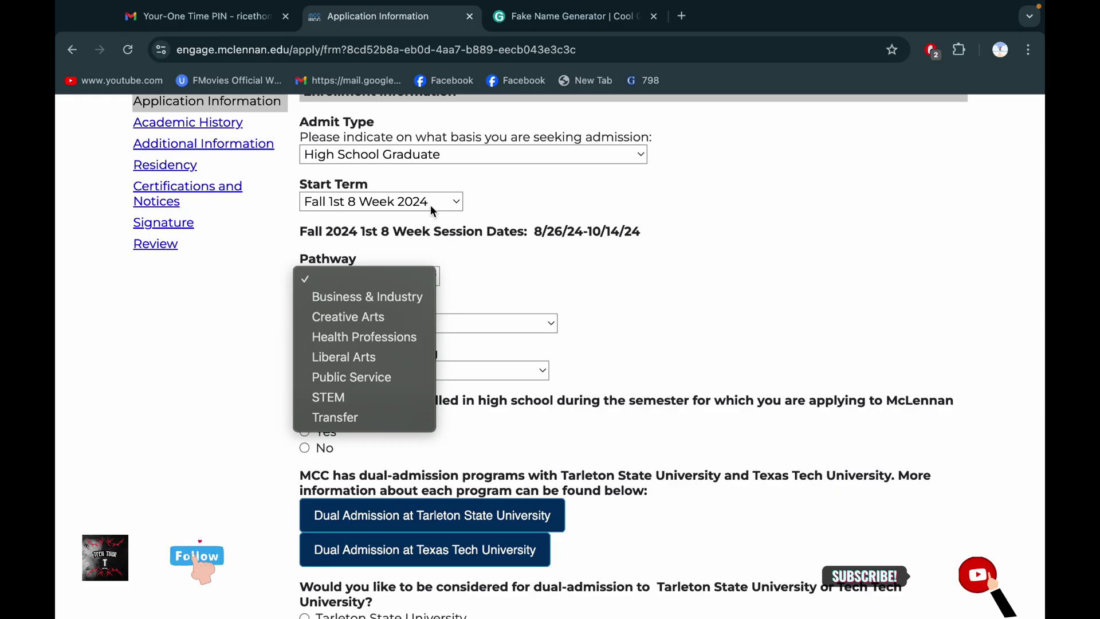
click(431, 204)
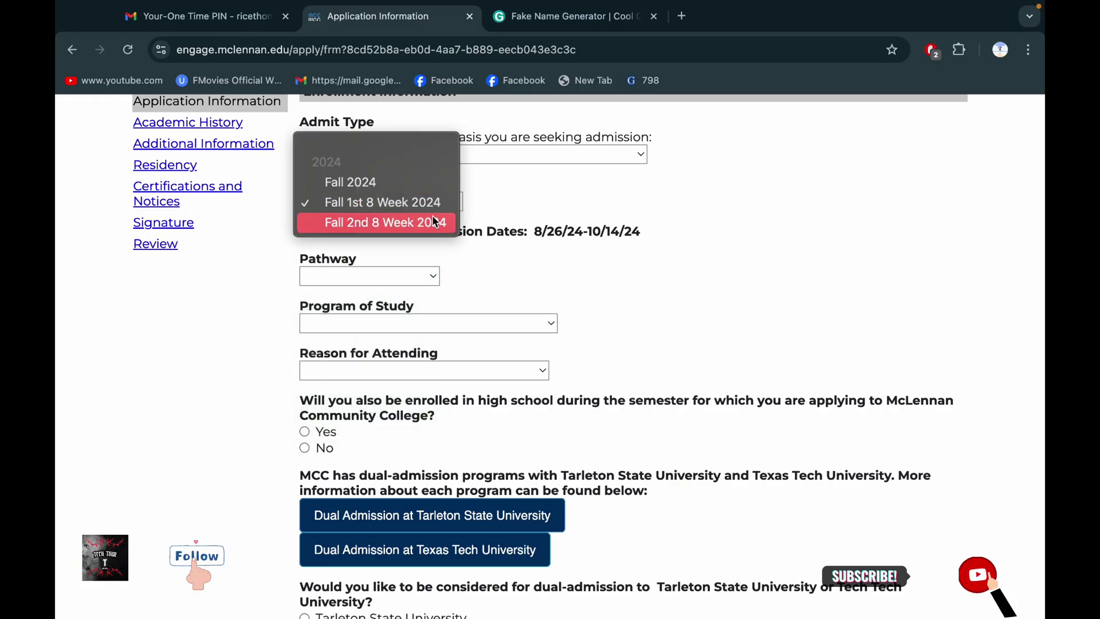
Choose start term Fall 2nd 8 Week 2024, pathway Business & Industry, program Accounting - Certificate, reason Earn a Certificate
click(432, 218)
scroll(483, 242, down, 1)
click(410, 231)
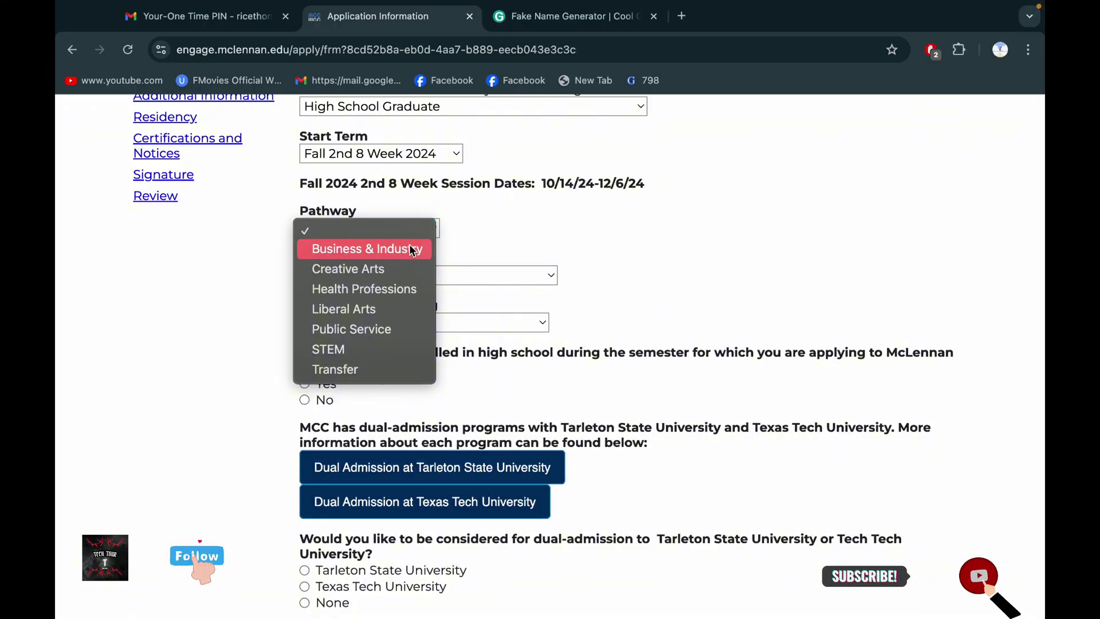
click(409, 246)
click(356, 277)
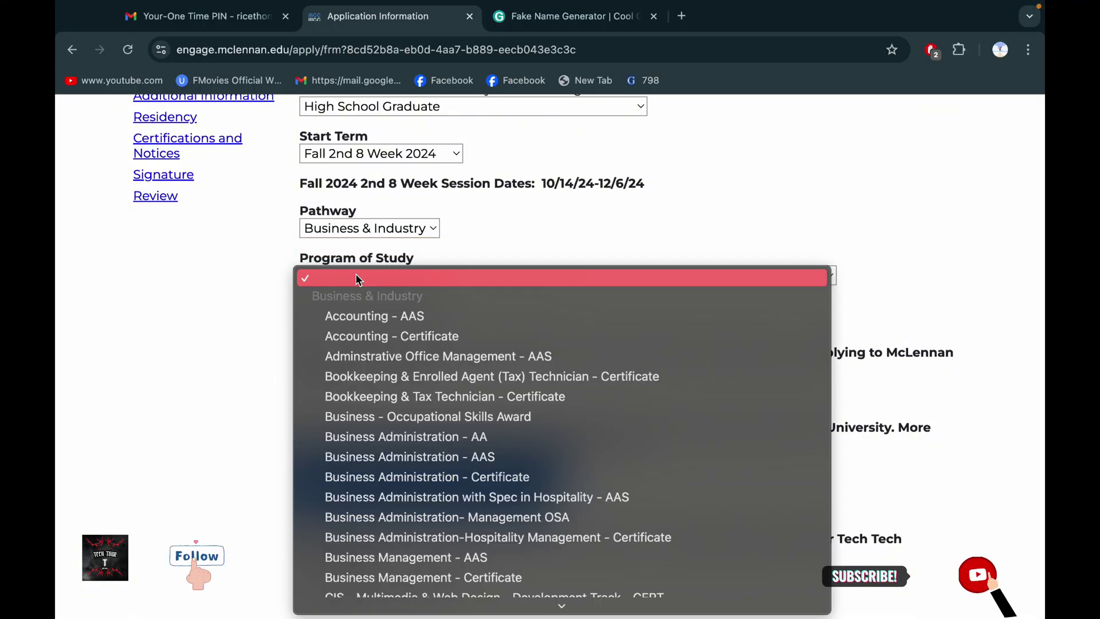
click(373, 335)
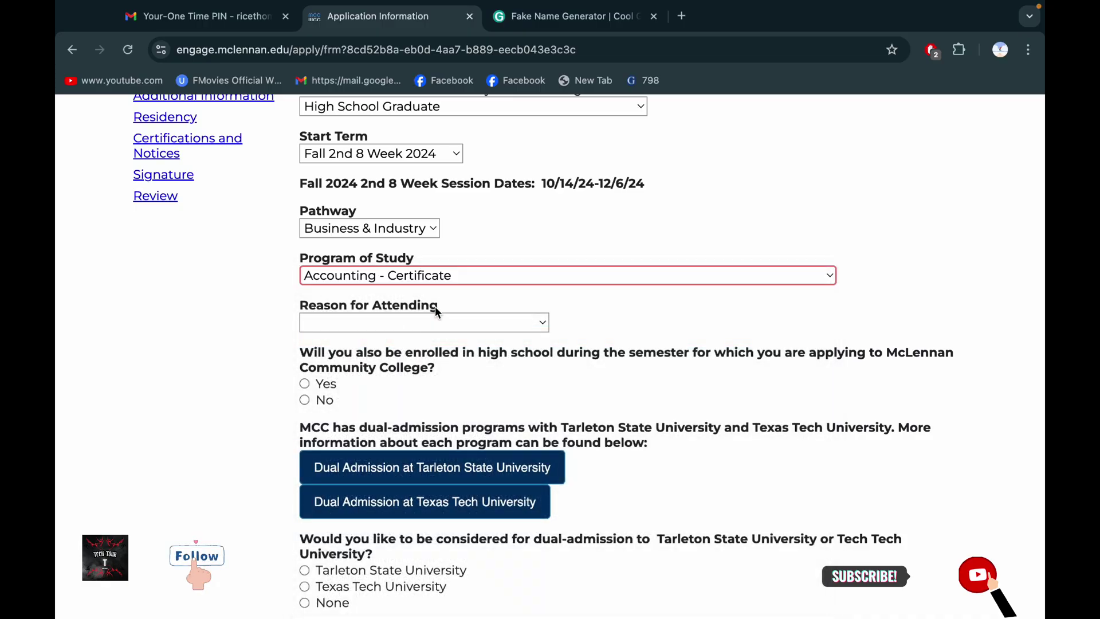
click(395, 318)
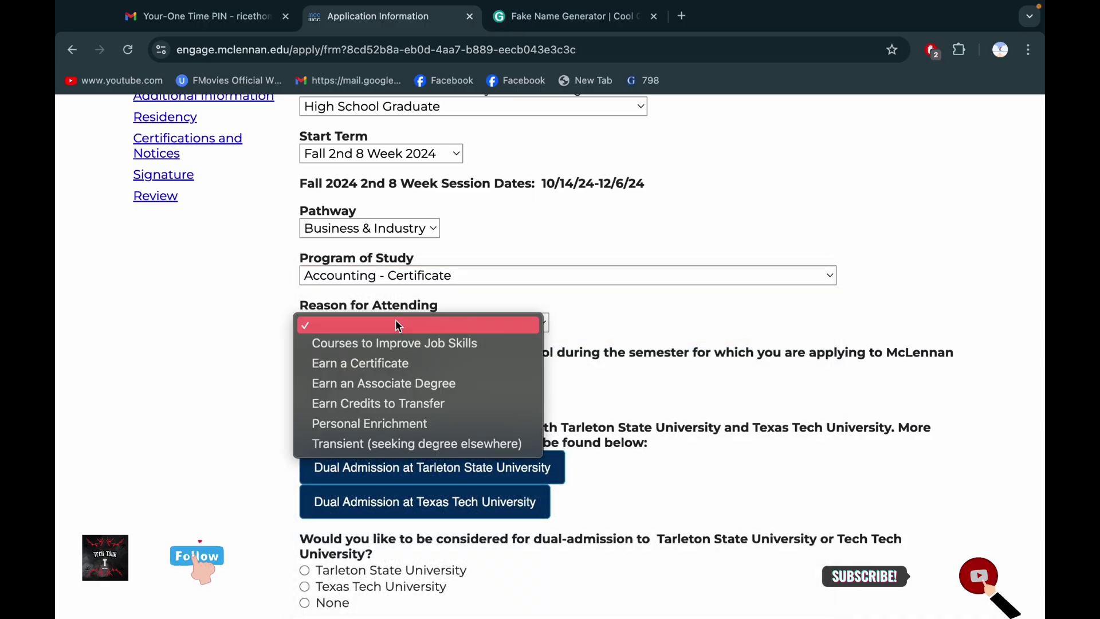
click(407, 365)
Answer Yes to attending high school, set dual admission to None, and continue
scroll(545, 298, down, 3)
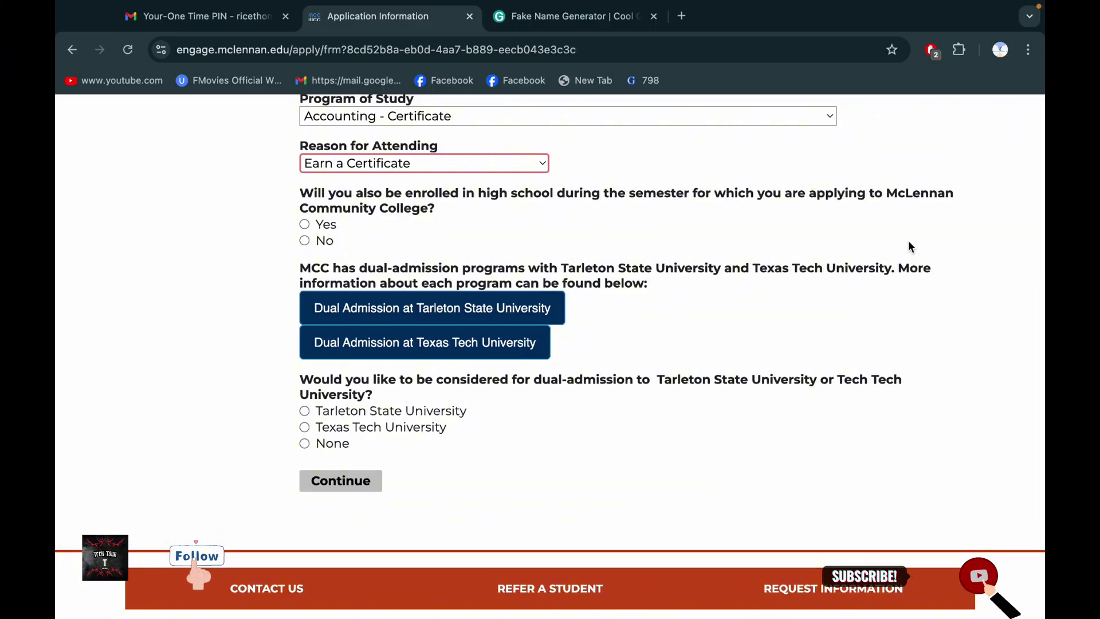
click(305, 225)
scroll(358, 265, down, 3)
scroll(358, 265, down, 1)
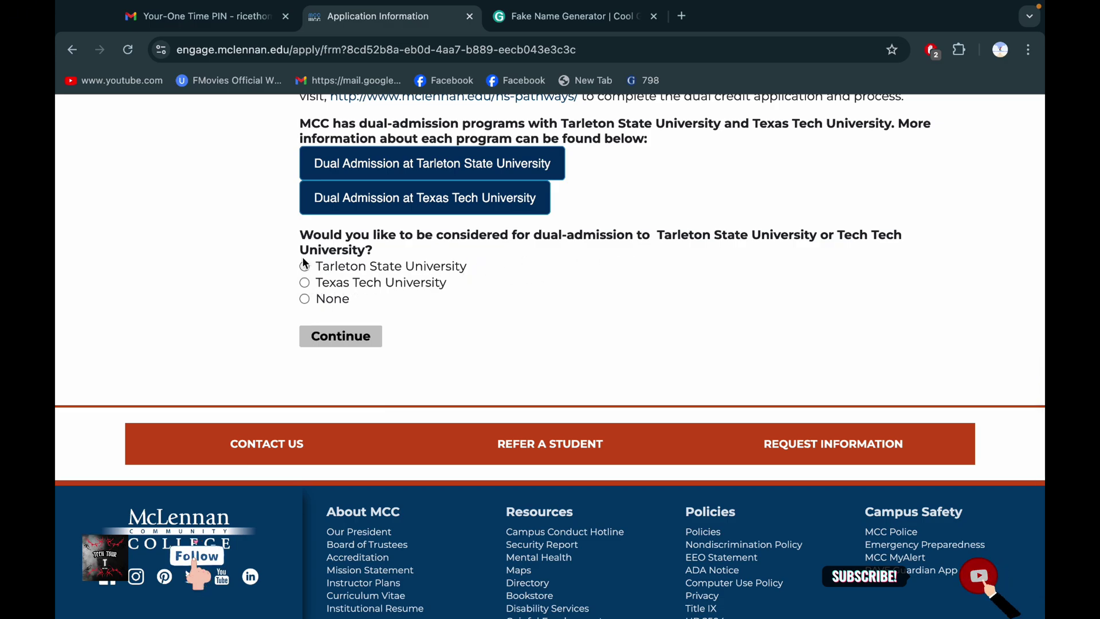
click(304, 283)
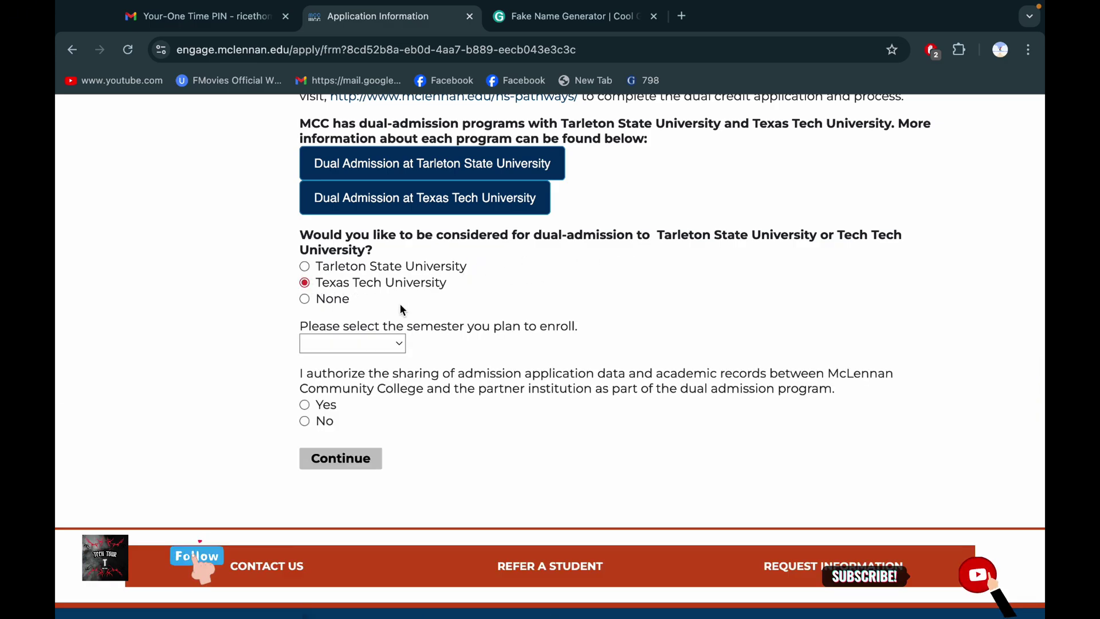
click(303, 298)
click(329, 343)
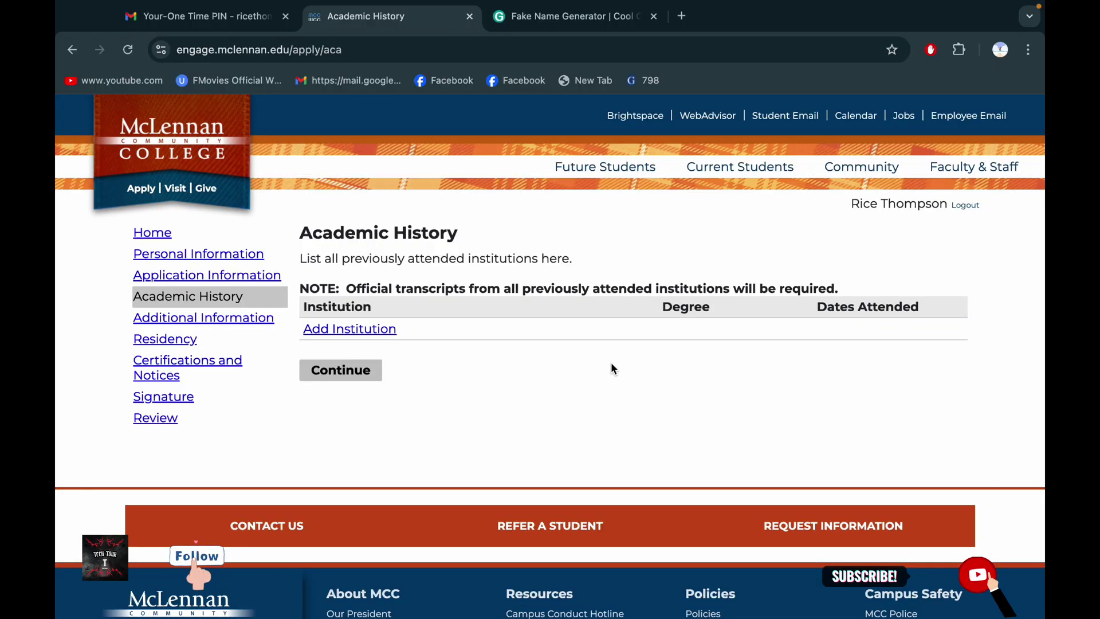
Add Alakanuk High School as an institution attended from February 2007 to March 2023
click(361, 330)
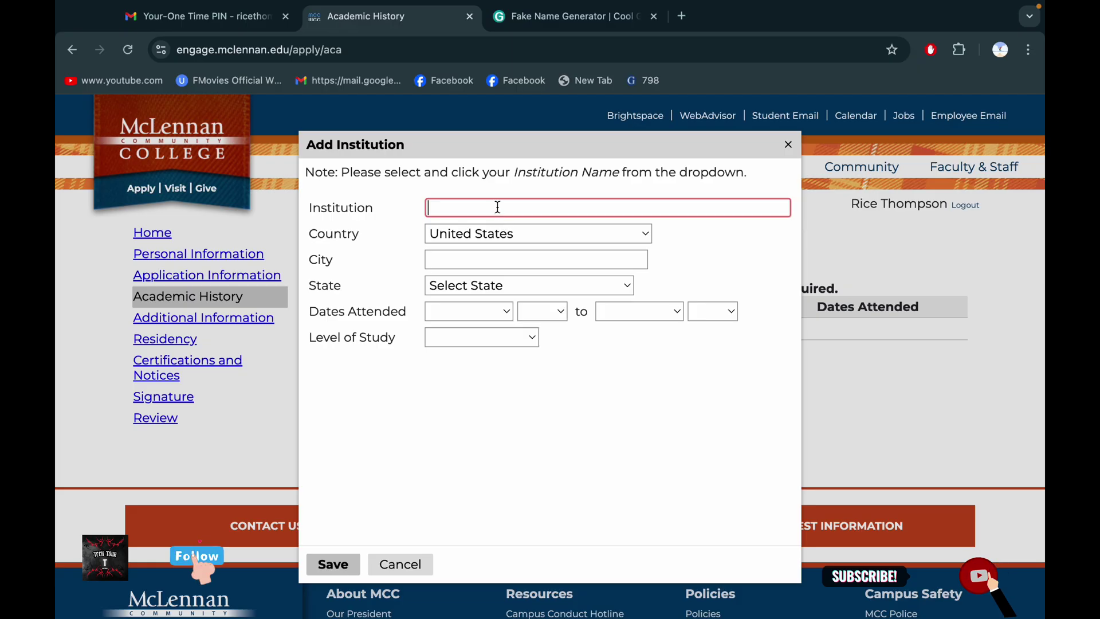
click(497, 206)
text(ala)
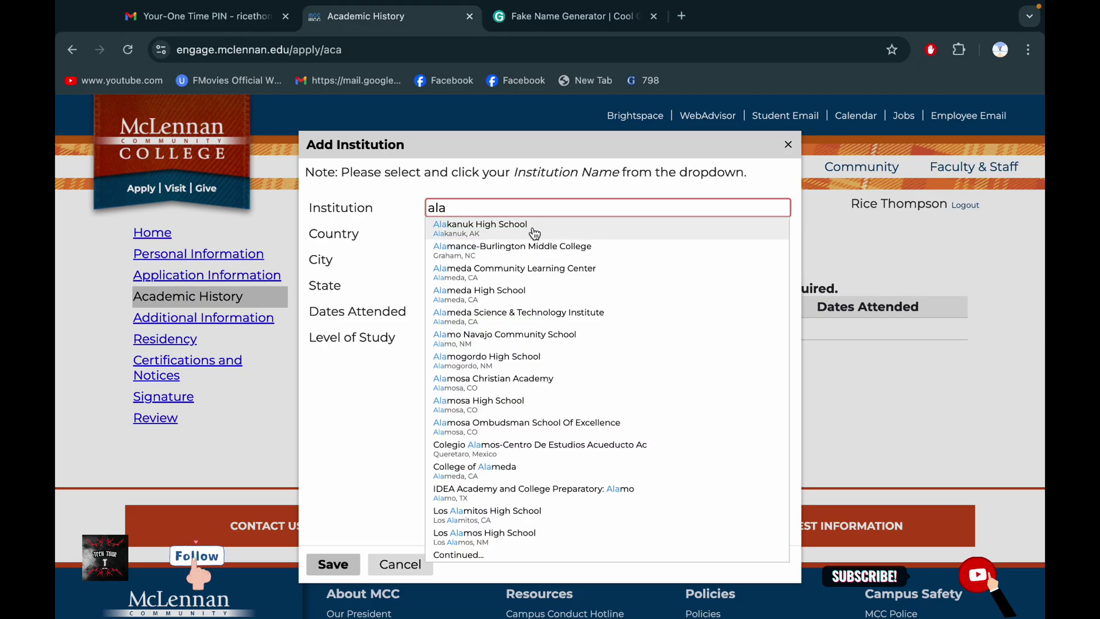
click(559, 229)
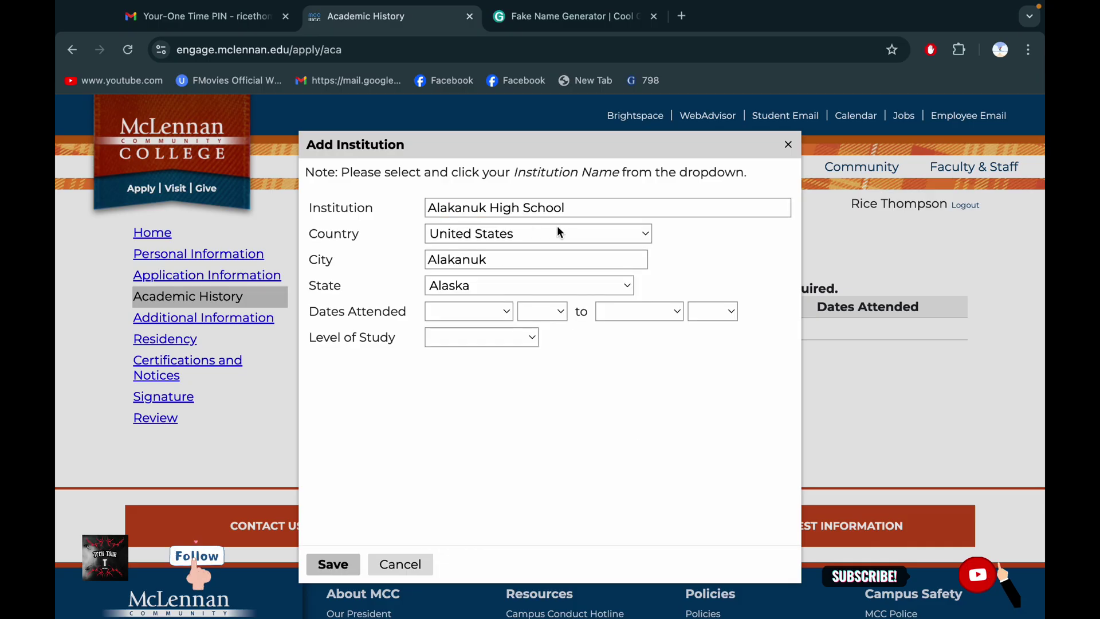
click(457, 310)
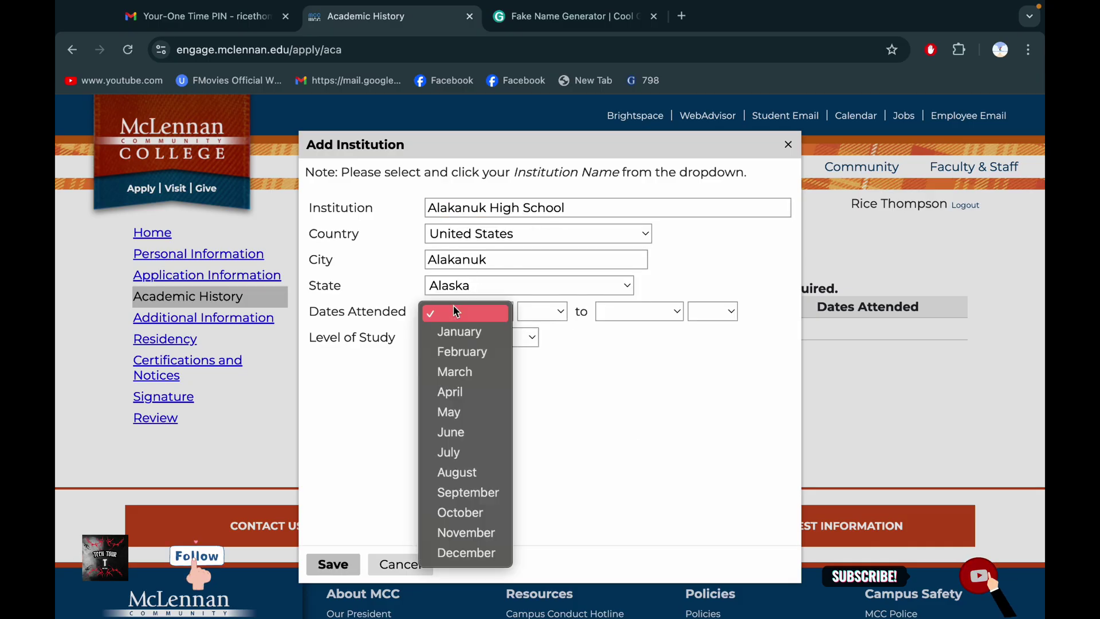
click(462, 352)
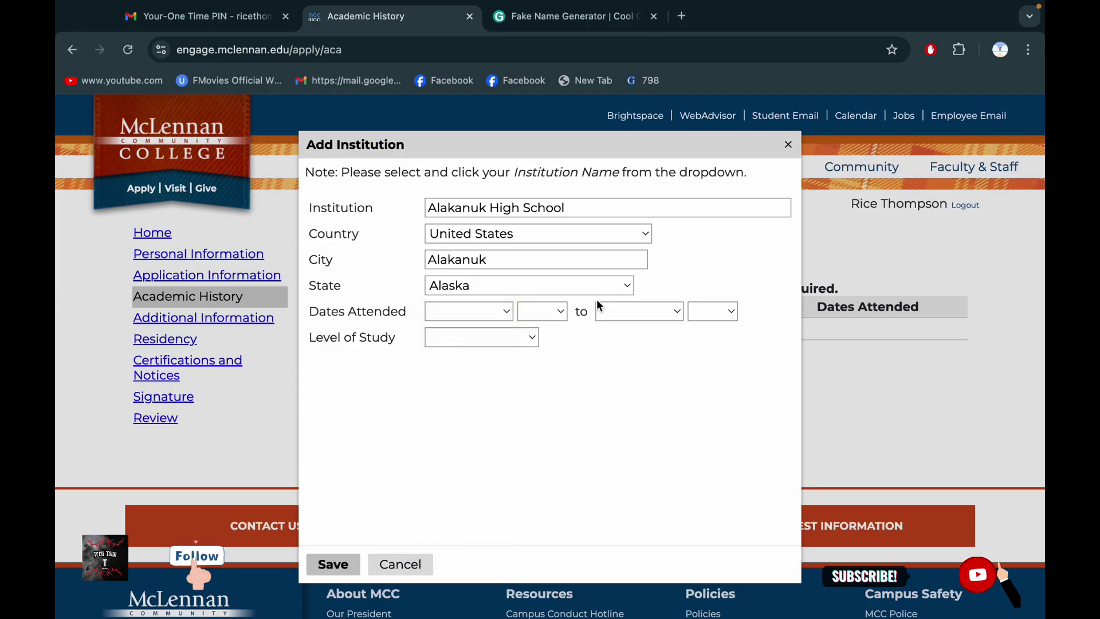
click(525, 311)
scroll(544, 573, down, 5)
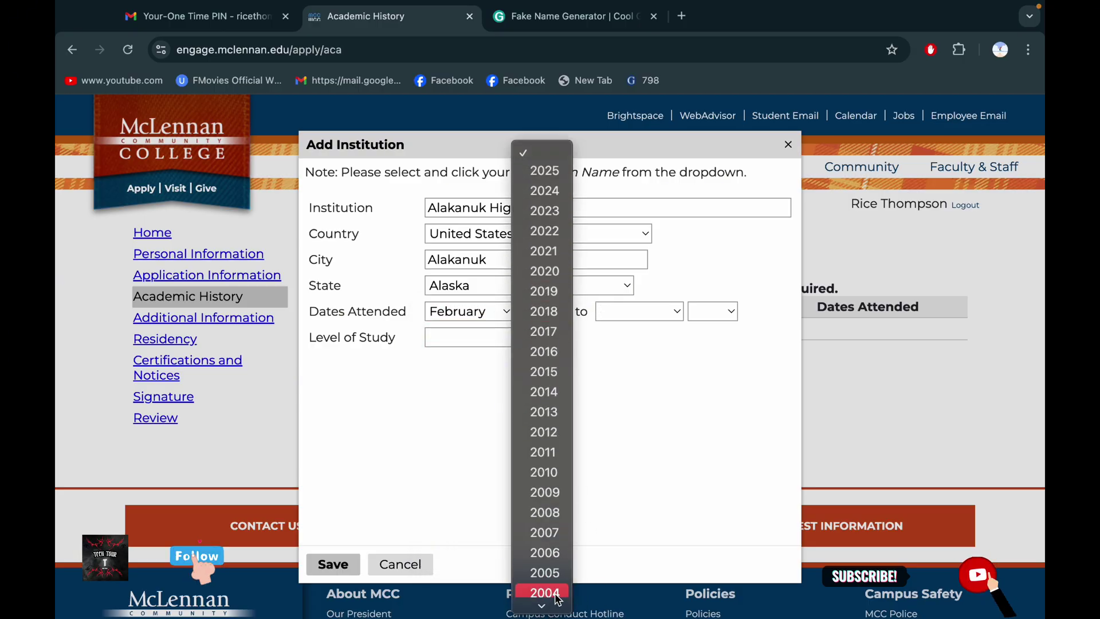
click(559, 532)
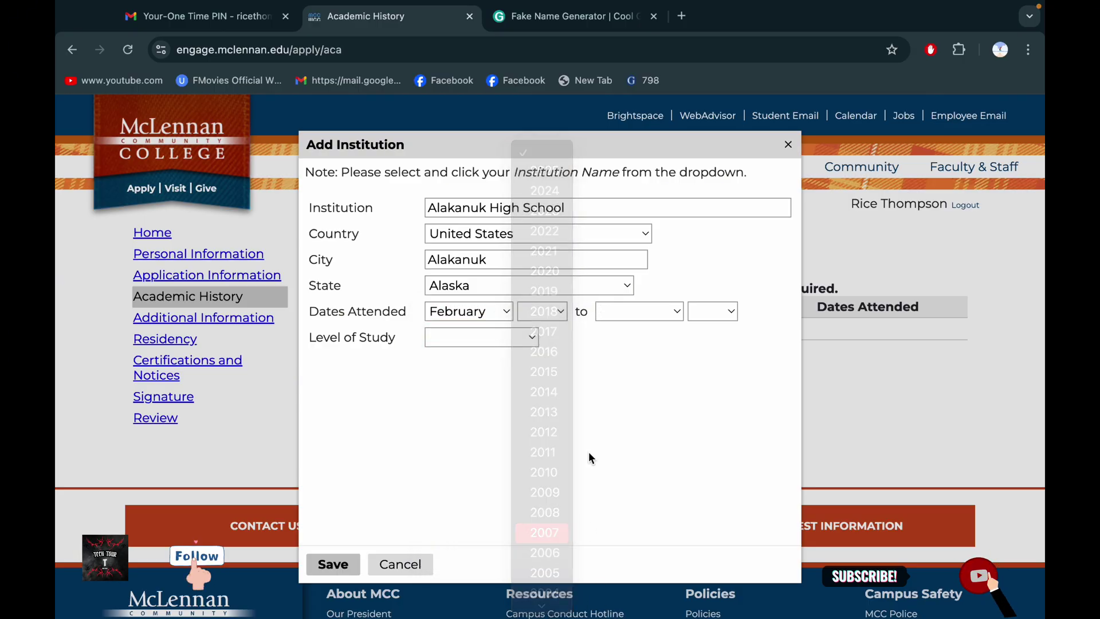
click(607, 310)
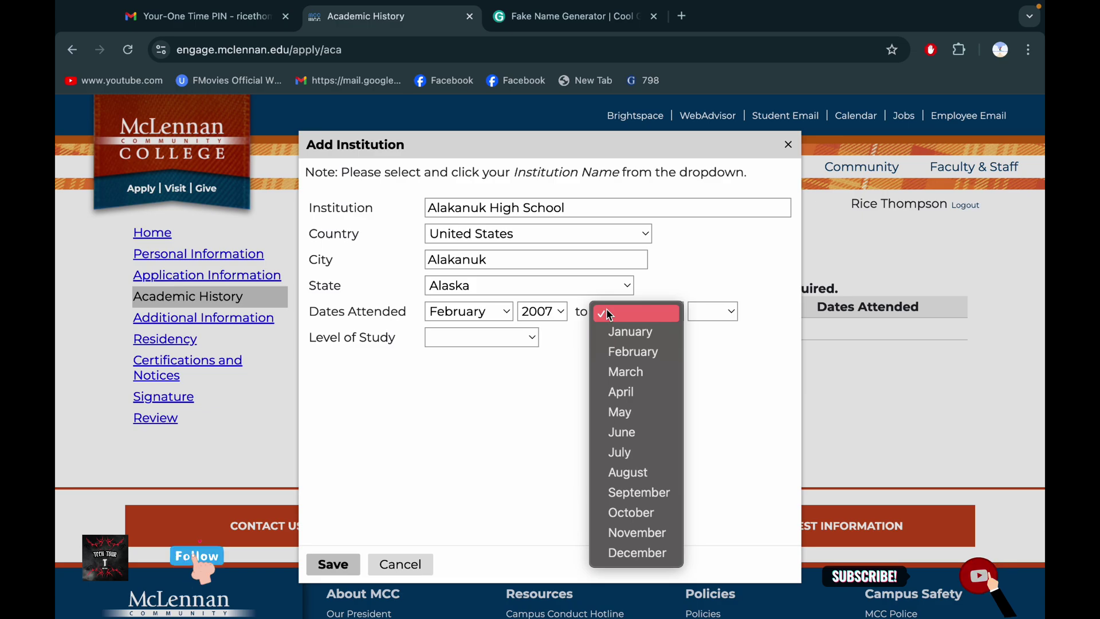
click(620, 374)
click(721, 310)
scroll(713, 286, down, 5)
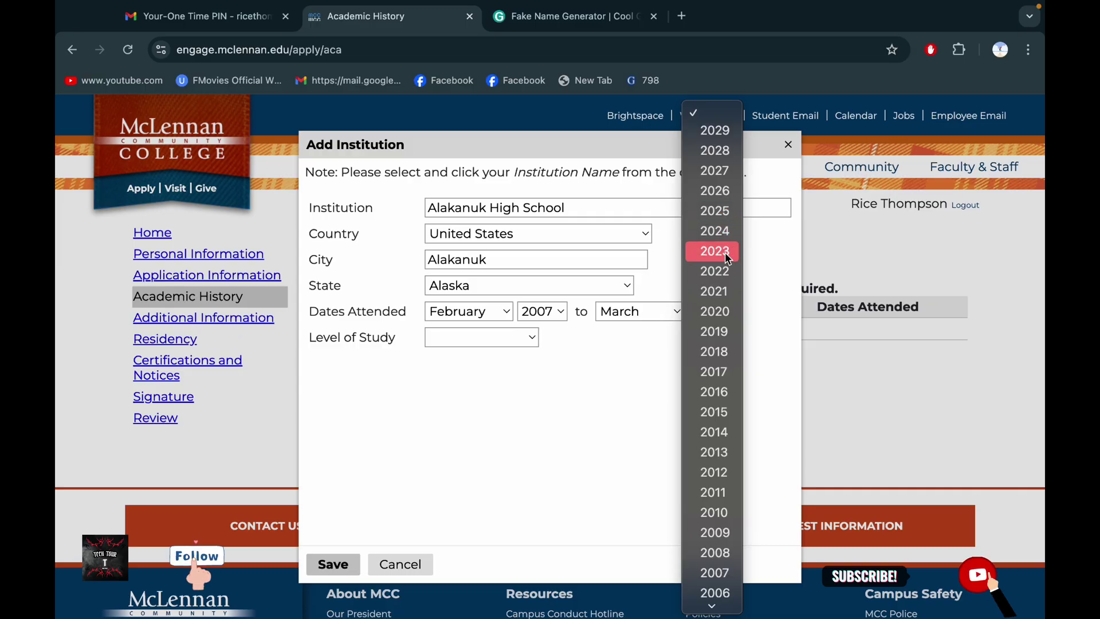
click(724, 252)
Set level High School, No Degree Awarded, English instruction, save the entry, and continue
click(501, 337)
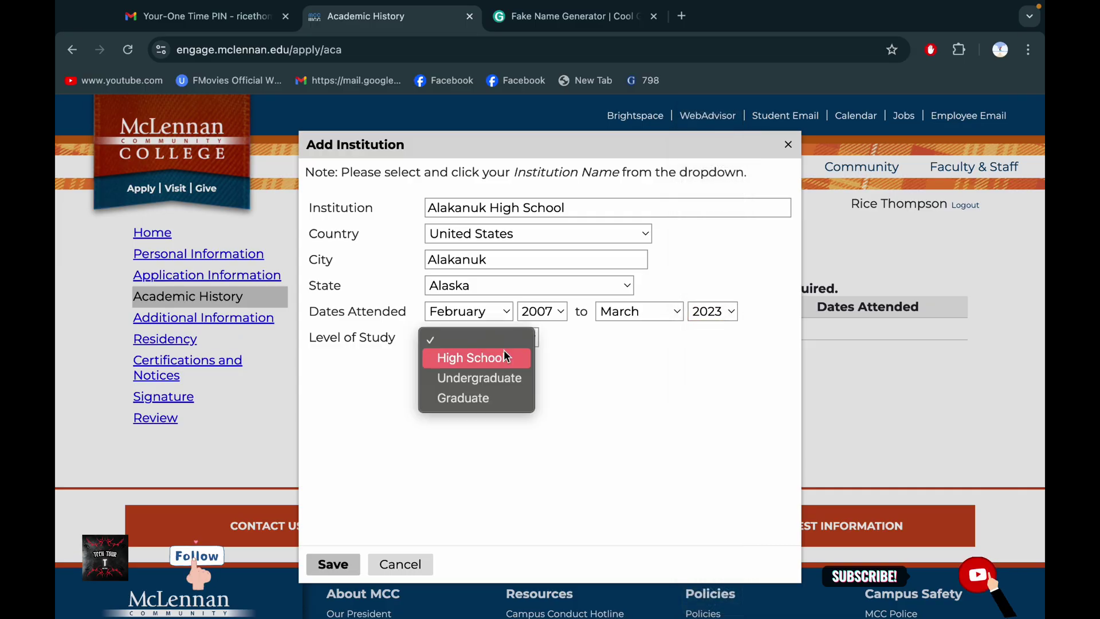
click(504, 352)
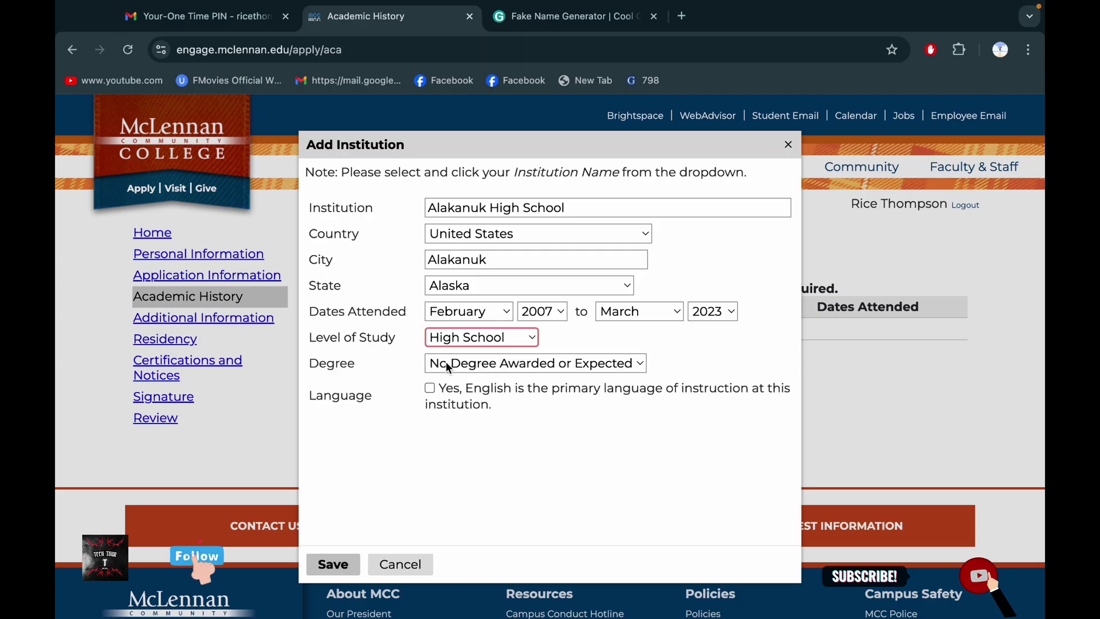
click(446, 363)
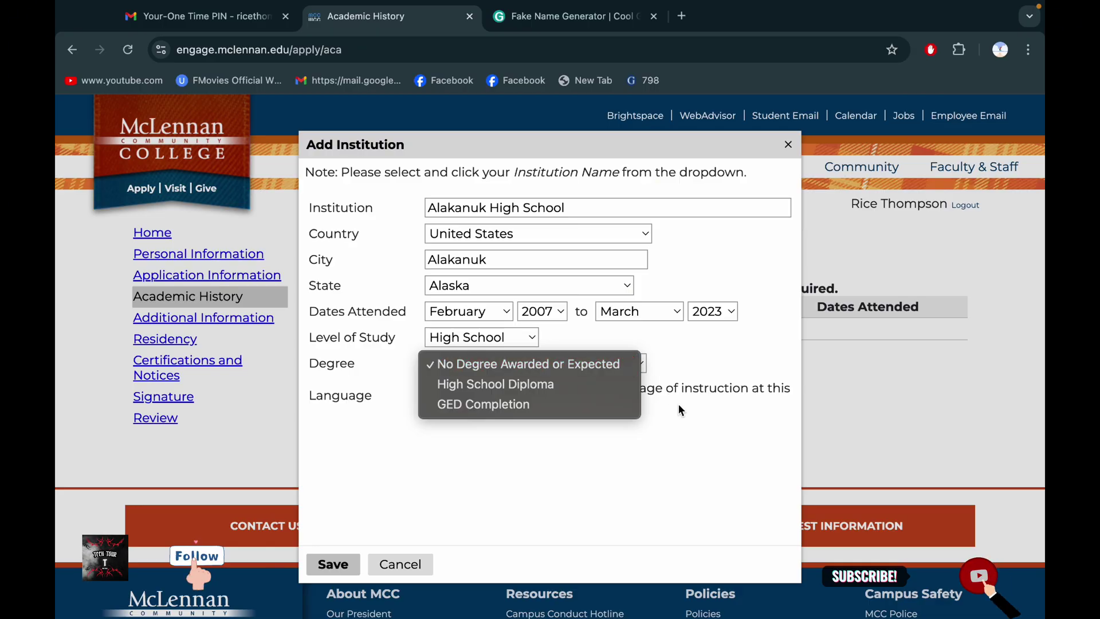
click(707, 439)
click(430, 388)
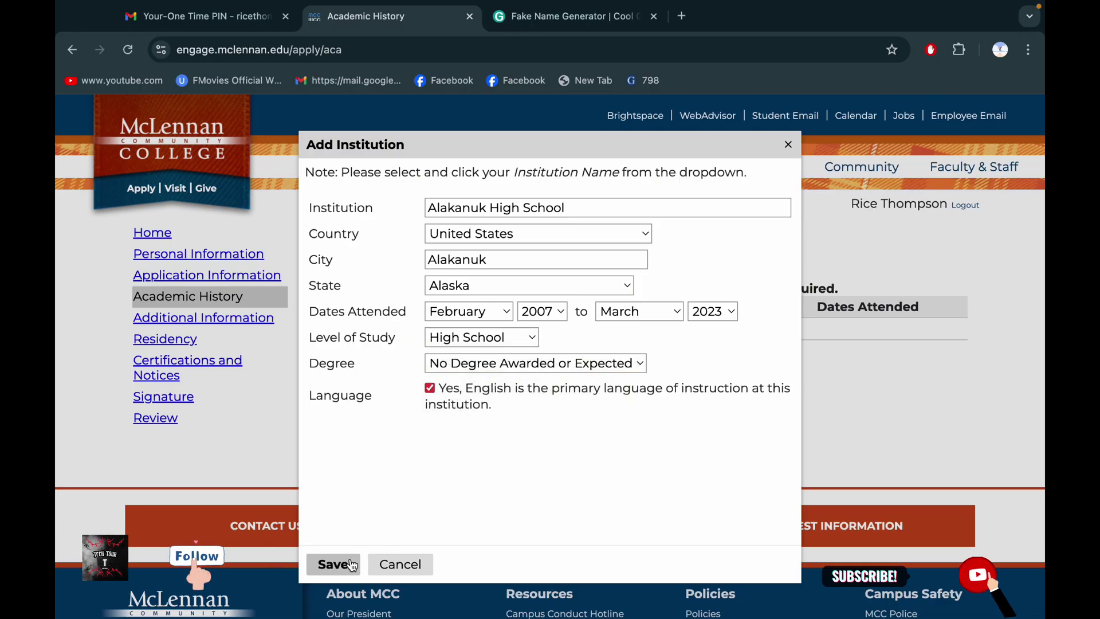
click(357, 563)
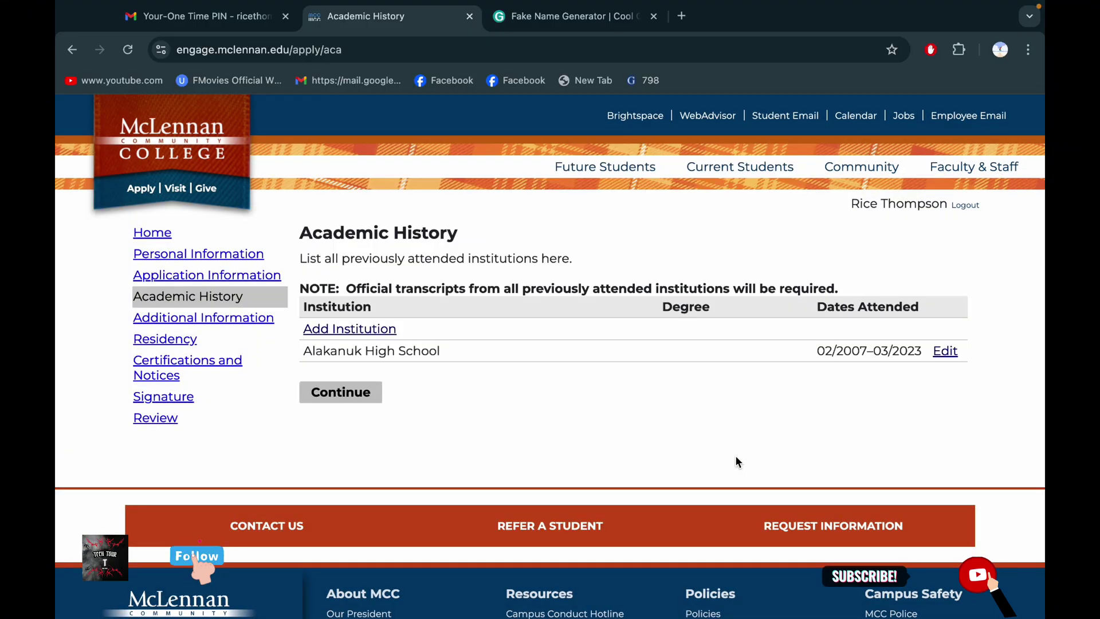
click(359, 394)
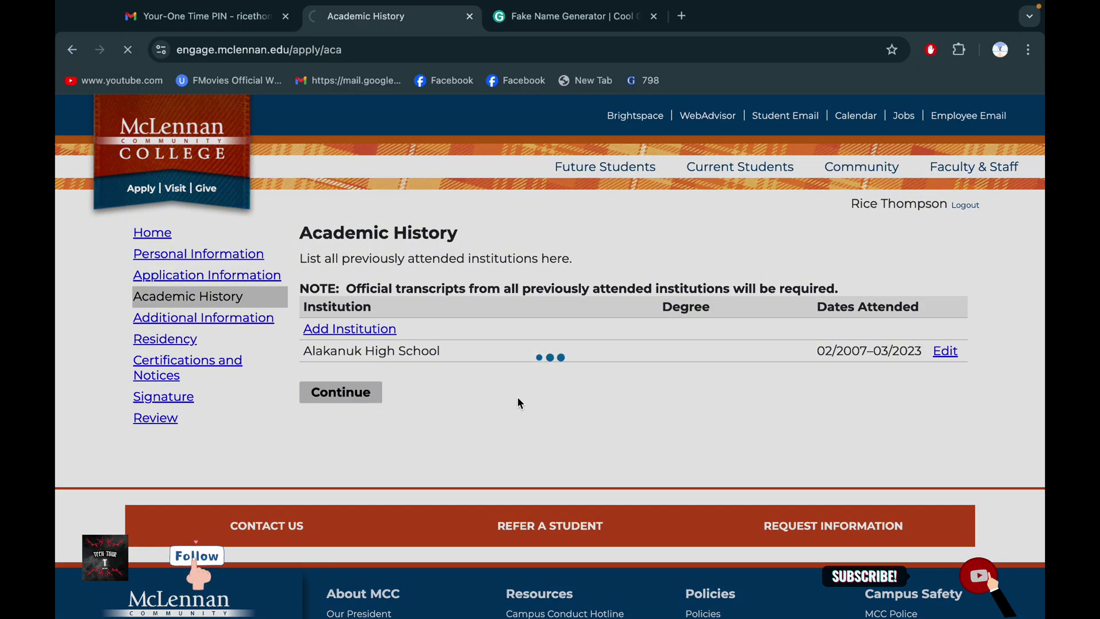
Mark None for tests taken and military status, and answer the foster care question
scroll(518, 397, down, 3)
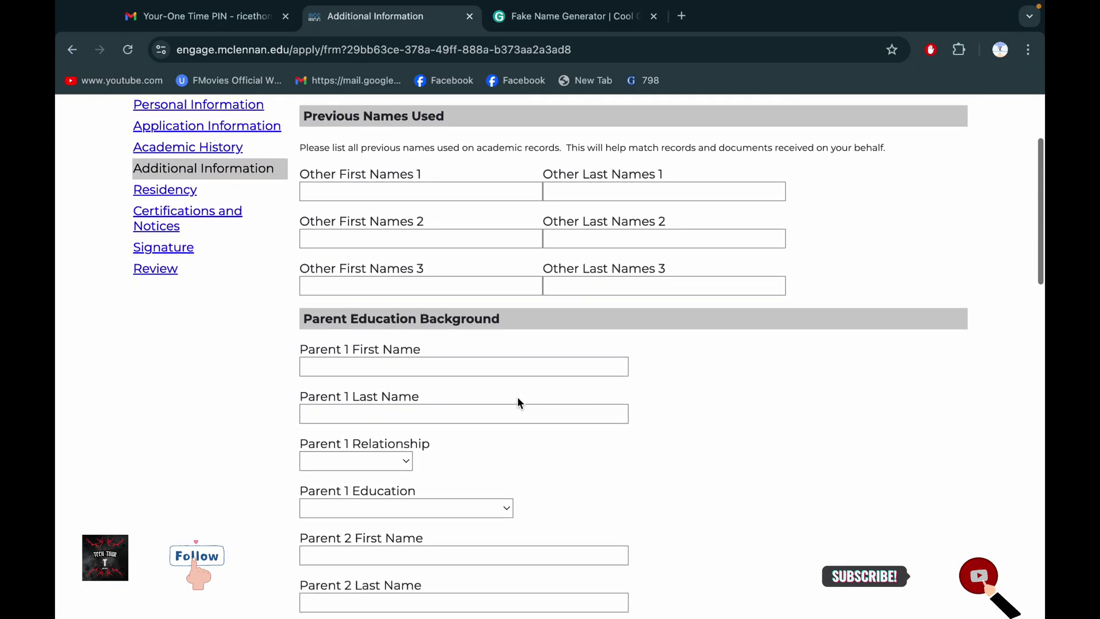
scroll(600, 299, down, 4)
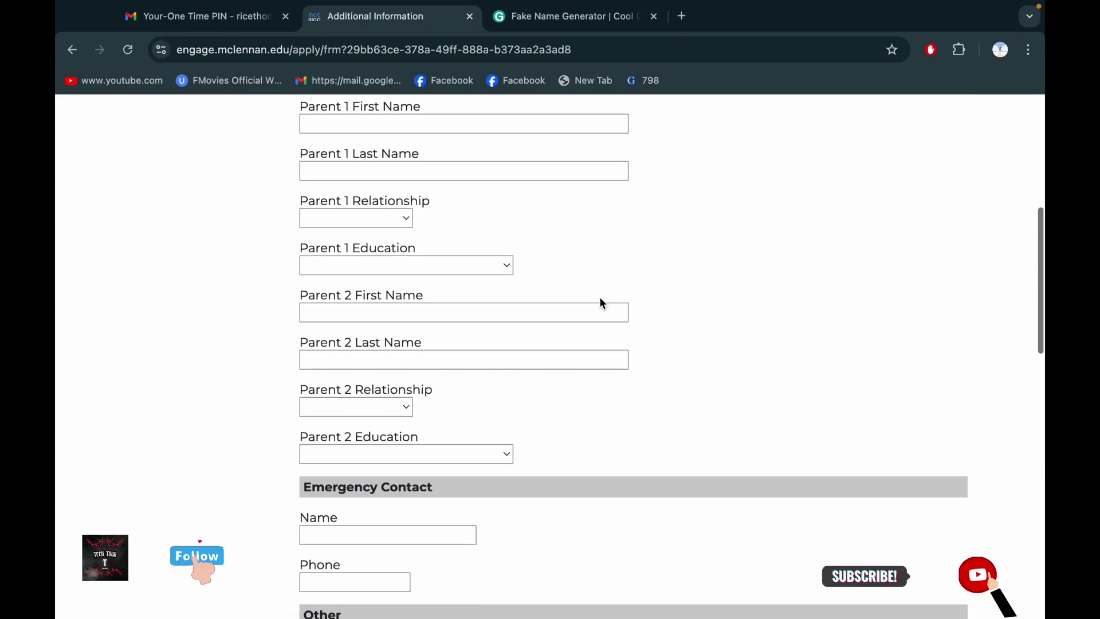
scroll(600, 300, up, 3)
scroll(600, 299, down, 4)
scroll(599, 297, down, 4)
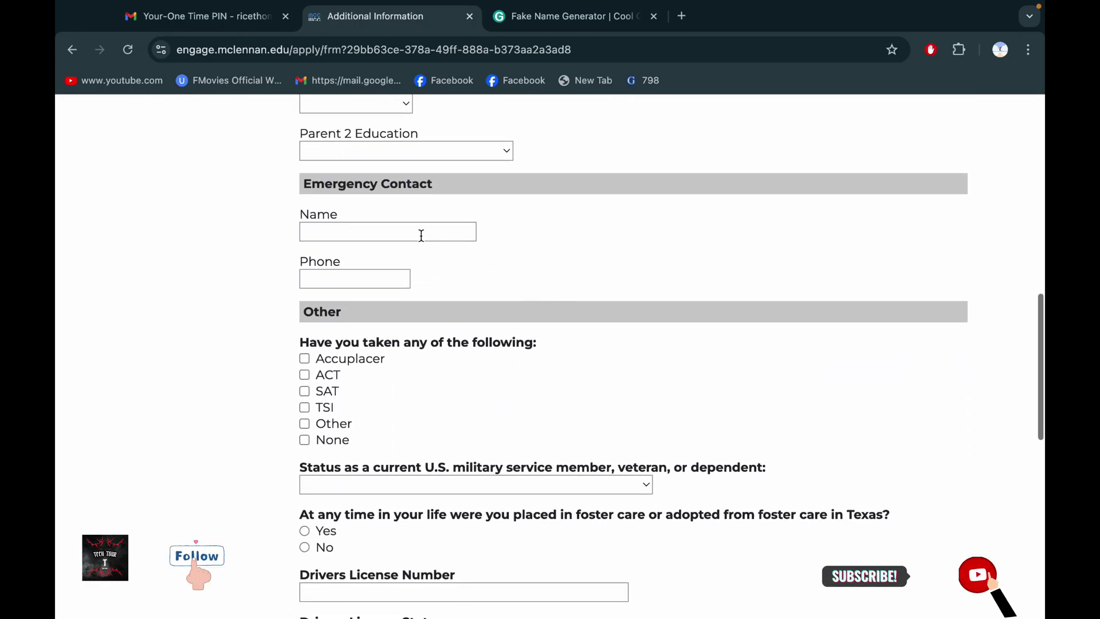
scroll(422, 236, down, 1)
scroll(388, 438, down, 2)
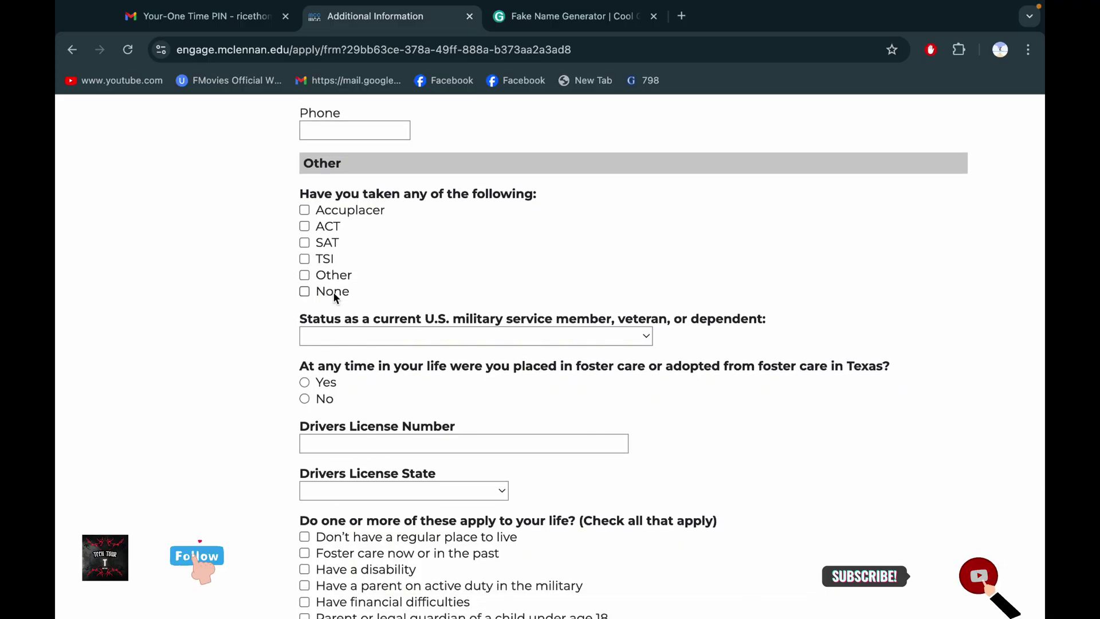
click(305, 291)
scroll(367, 318, down, 1)
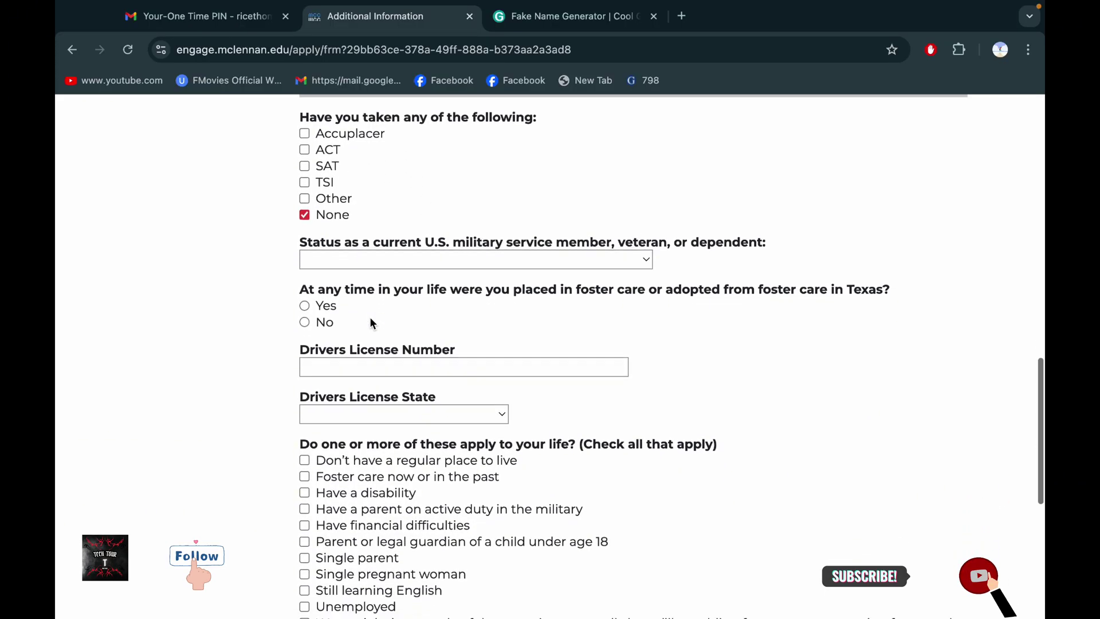
click(479, 258)
click(482, 361)
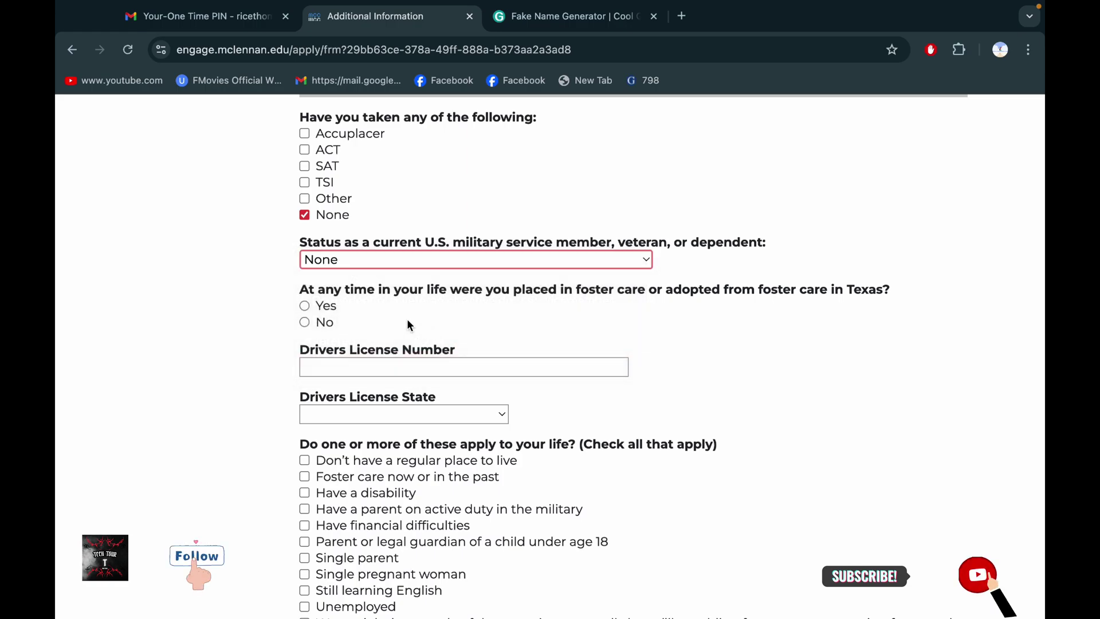
click(305, 322)
Focus the Drivers License Number field, then open a new blank browser tab
scroll(517, 345, down, 1)
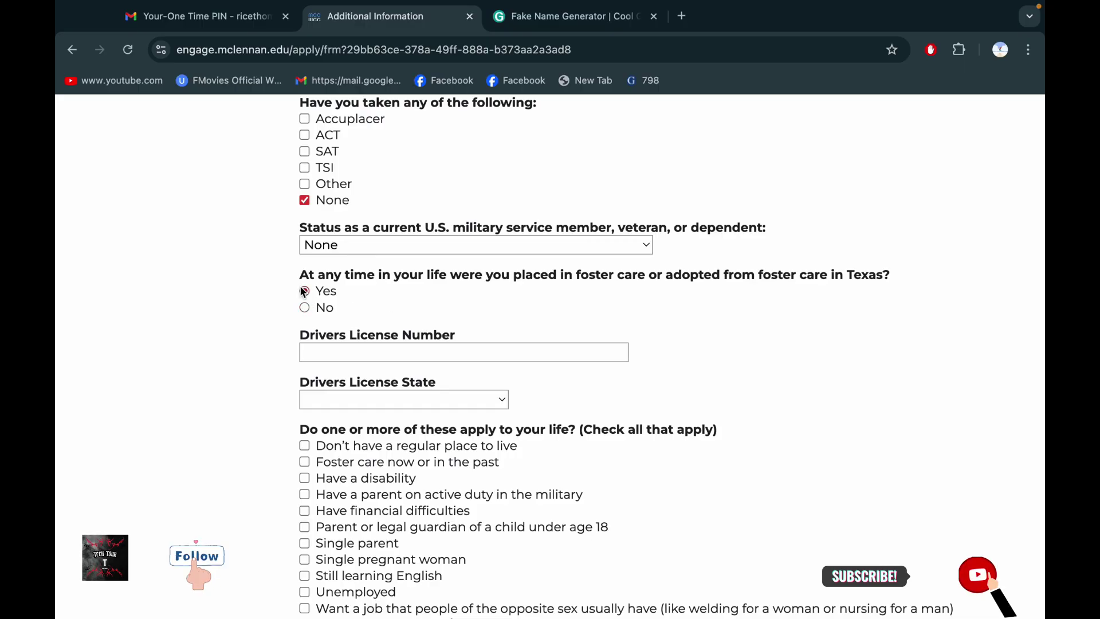
scroll(419, 252, down, 5)
click(435, 150)
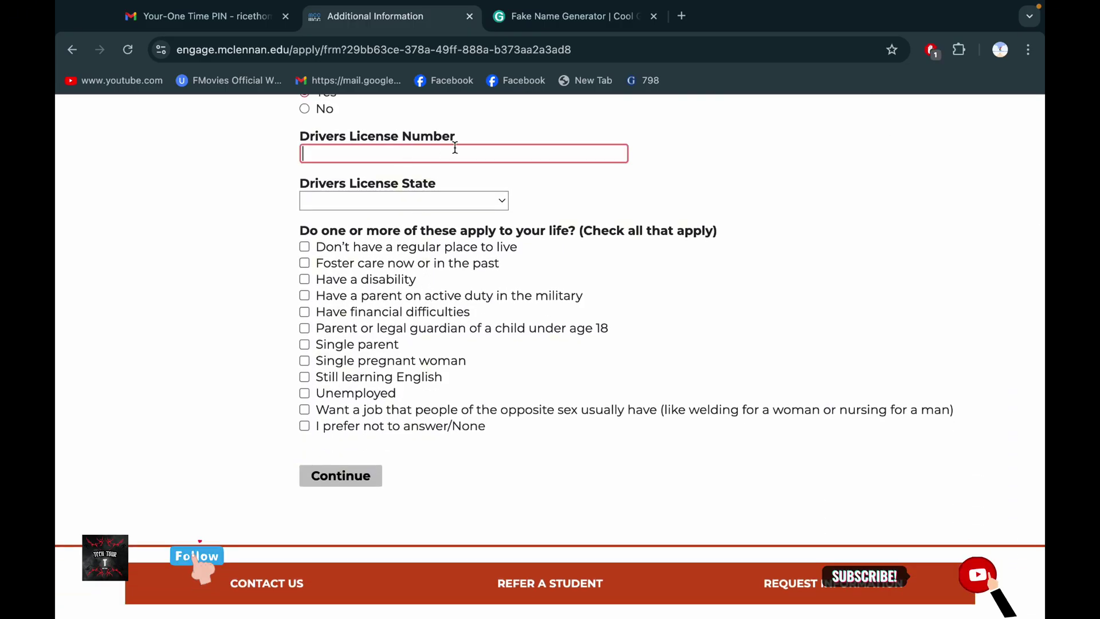
click(682, 16)
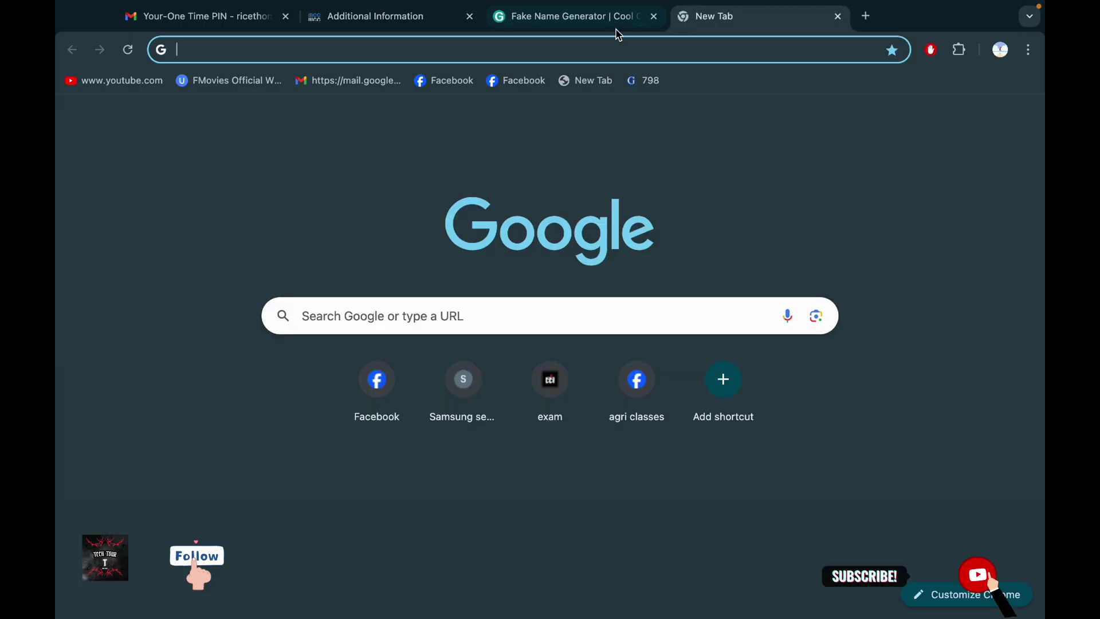
Search Google for 'drving license'
click(579, 44)
text(drvi)
text(g)
key(BackSpace)
text(ng )
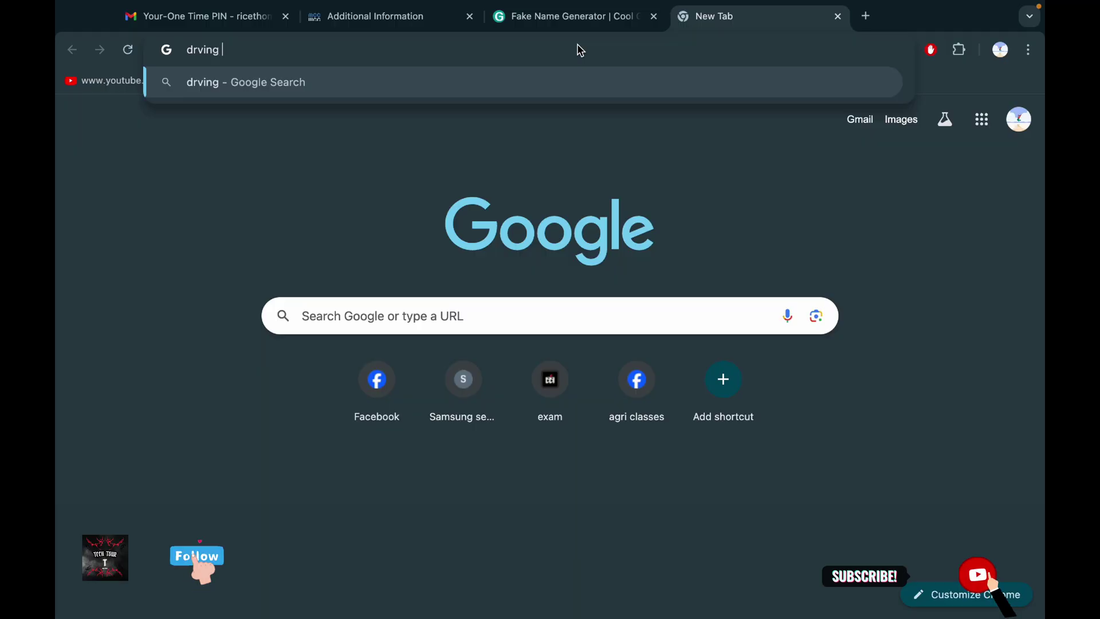
text(lic)
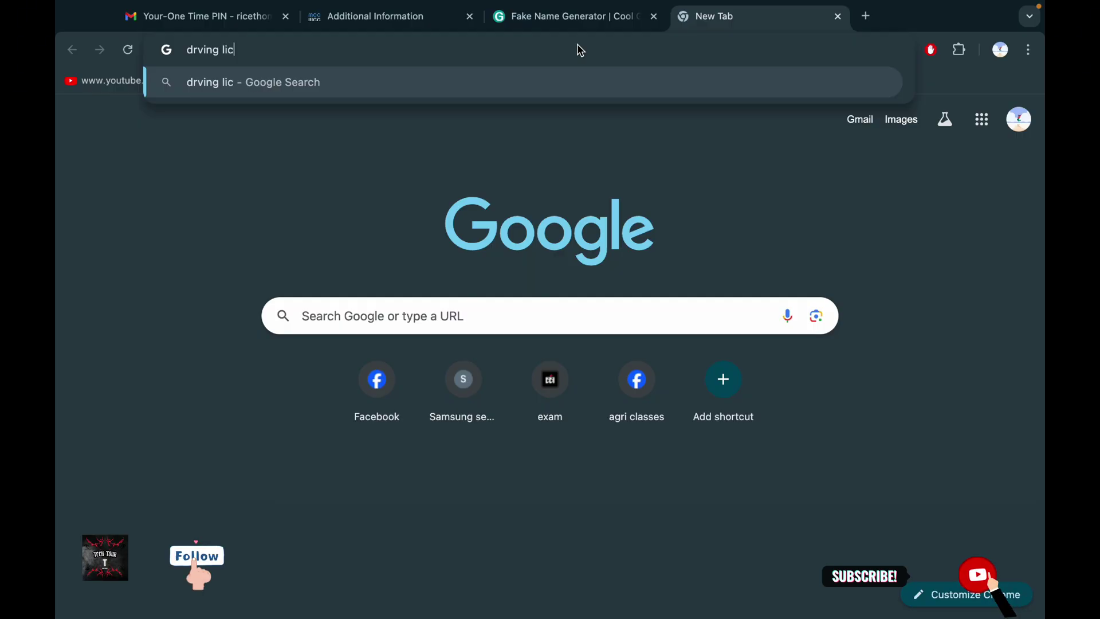
text(en)
key(BackSpace)
text(nse)
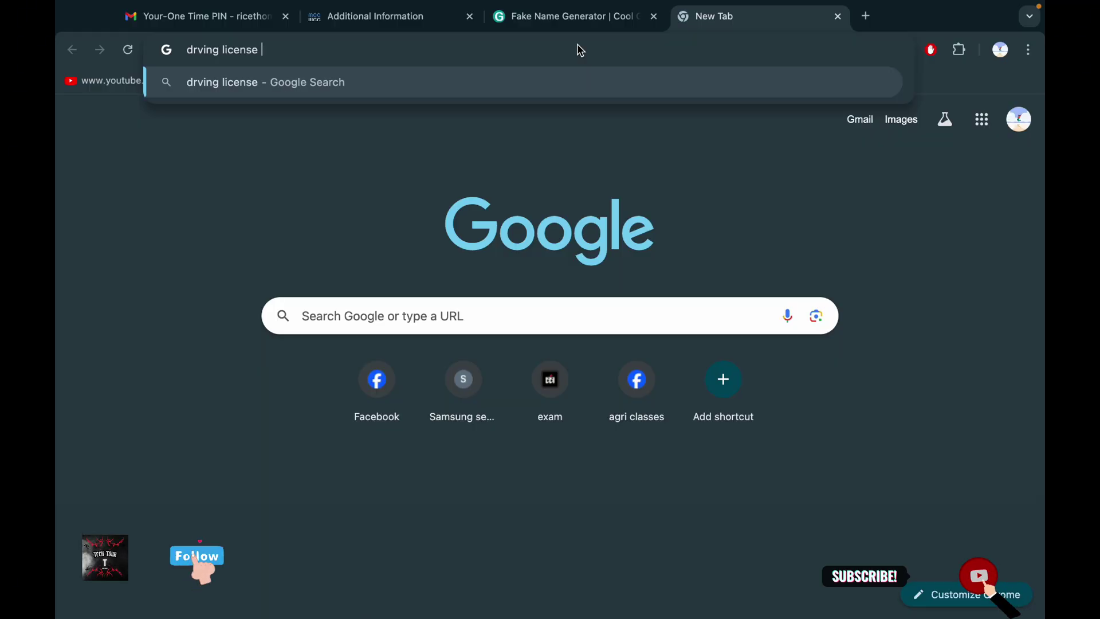
key(Return)
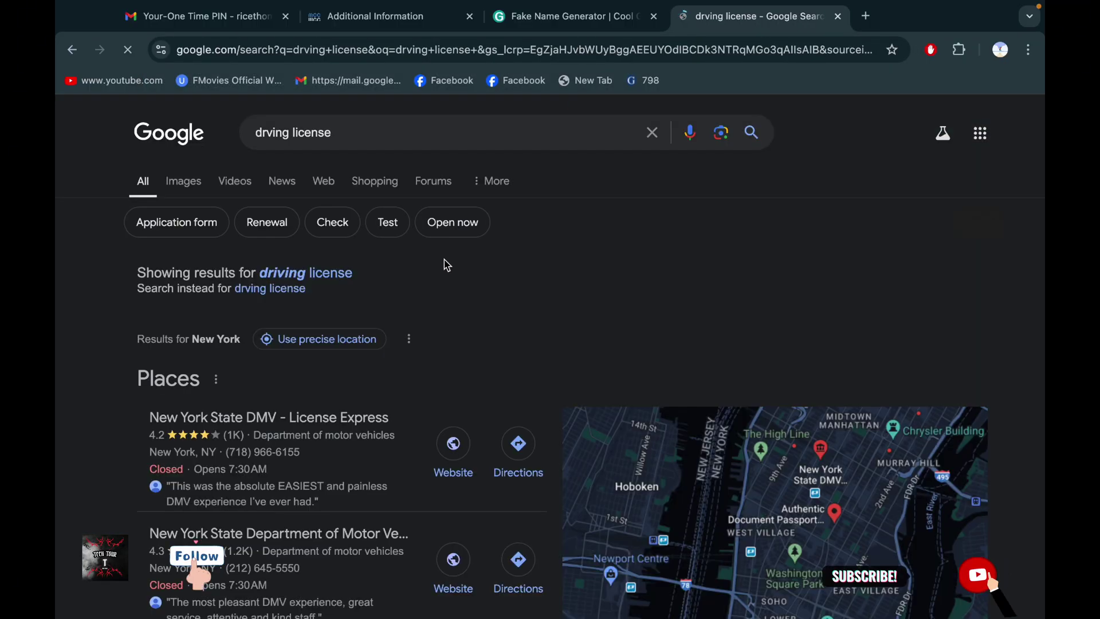
Dismiss the location prompt and refine the search to 'drving license usa', browsing the results
scroll(446, 265, down, 1)
scroll(294, 289, down, 5)
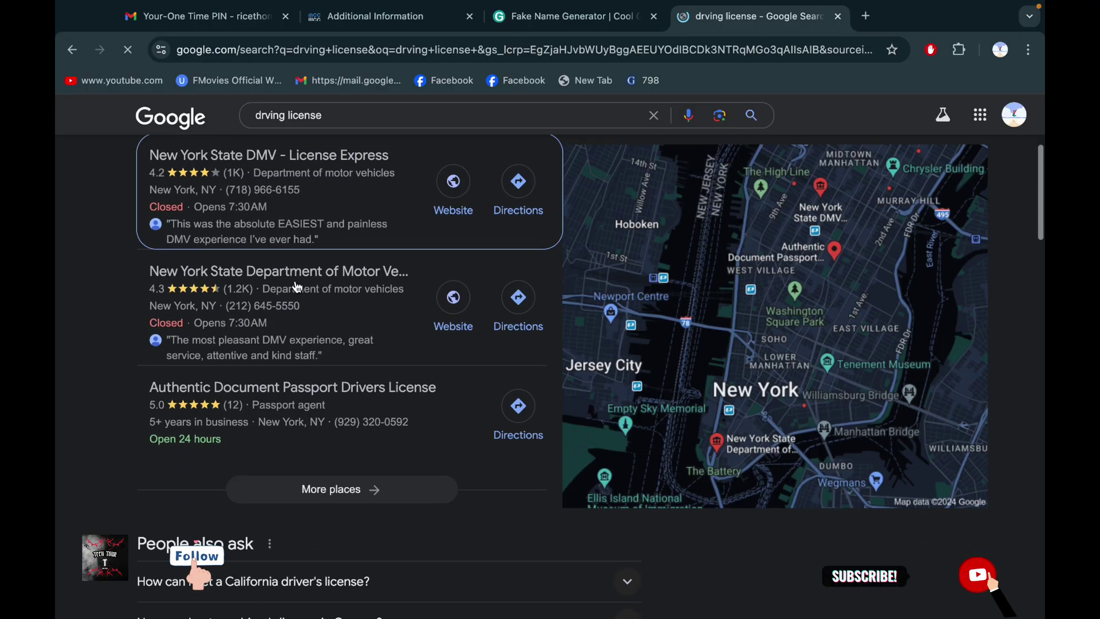
click(372, 117)
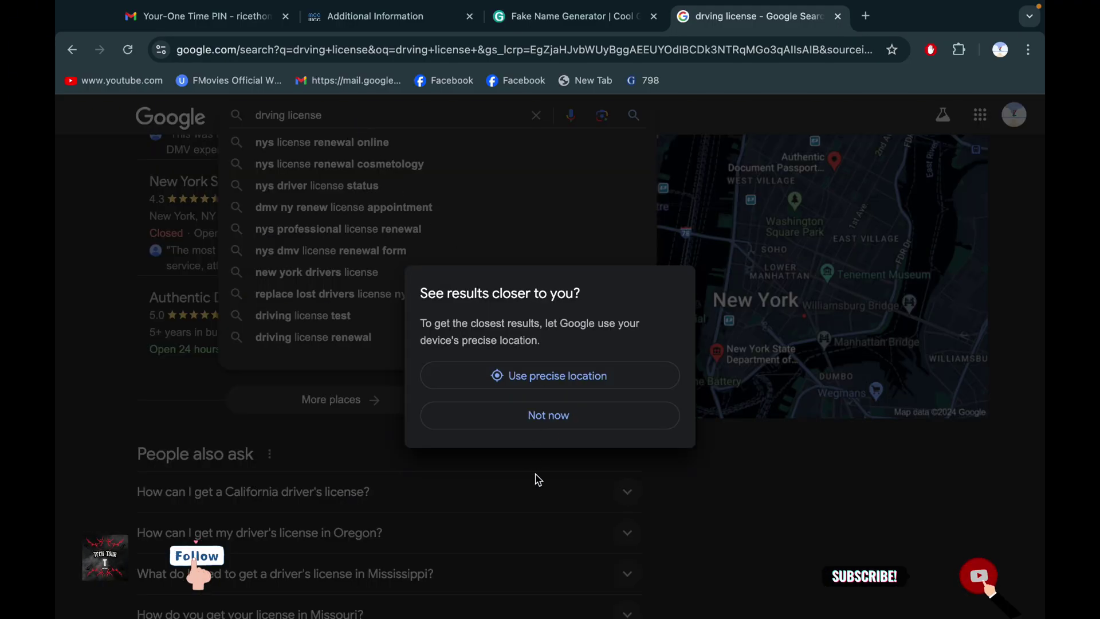
click(539, 416)
text(usa)
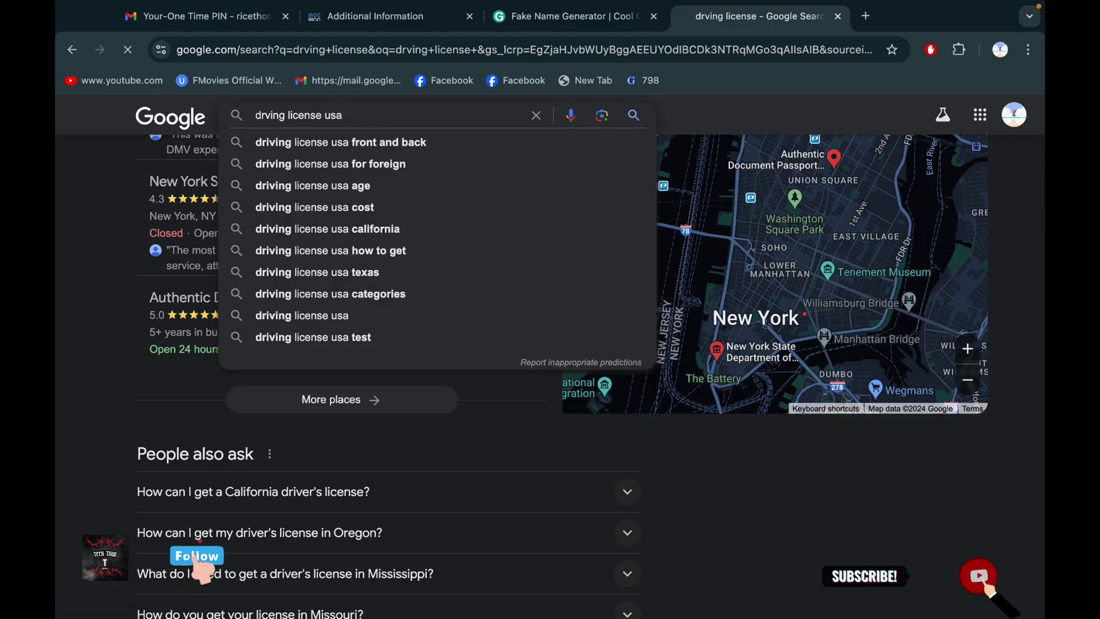
key(Return)
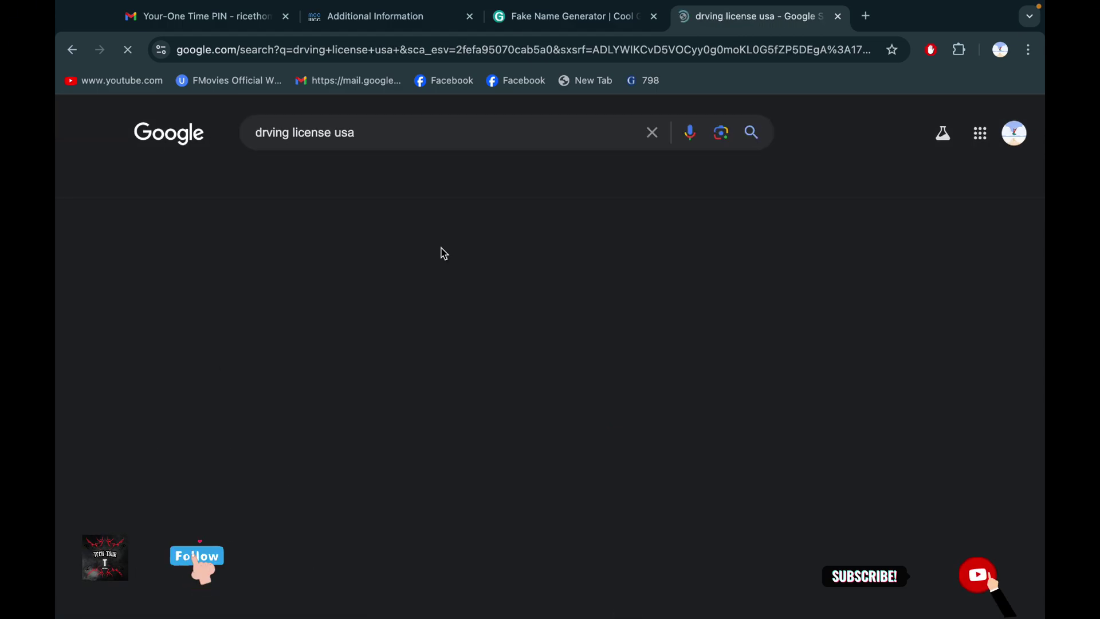
scroll(630, 303, down, 1)
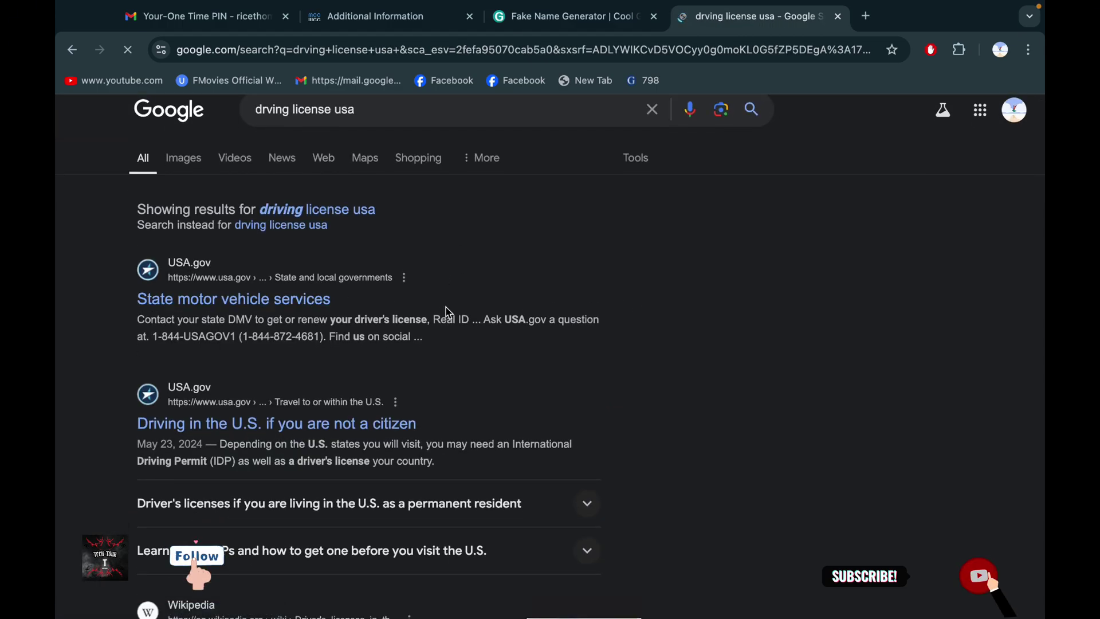
scroll(445, 312, down, 1)
scroll(261, 277, down, 6)
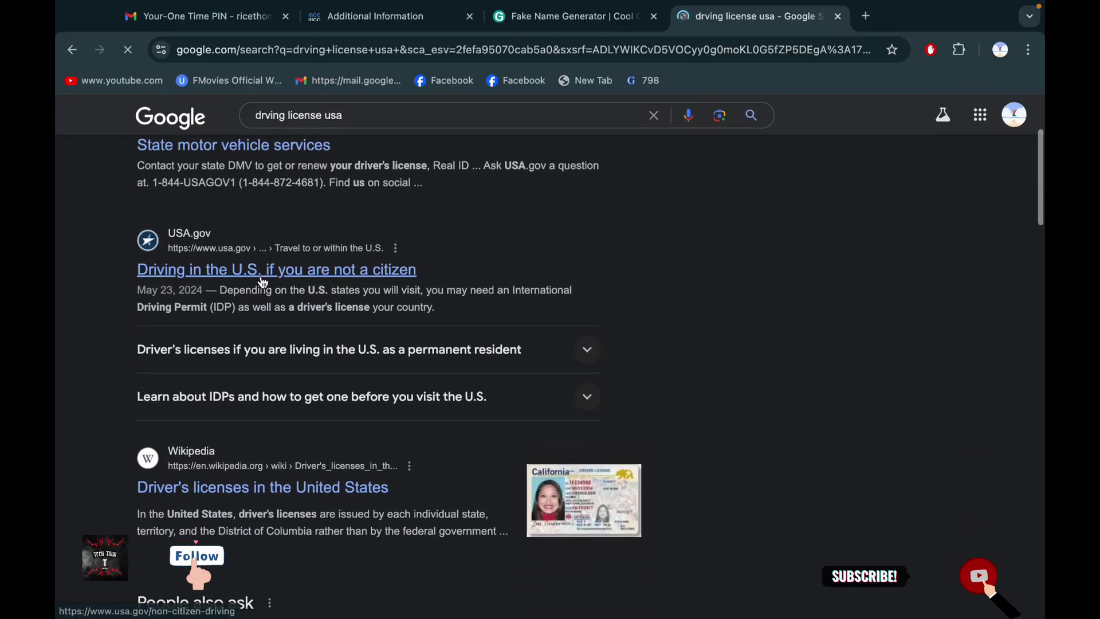
scroll(261, 279, down, 15)
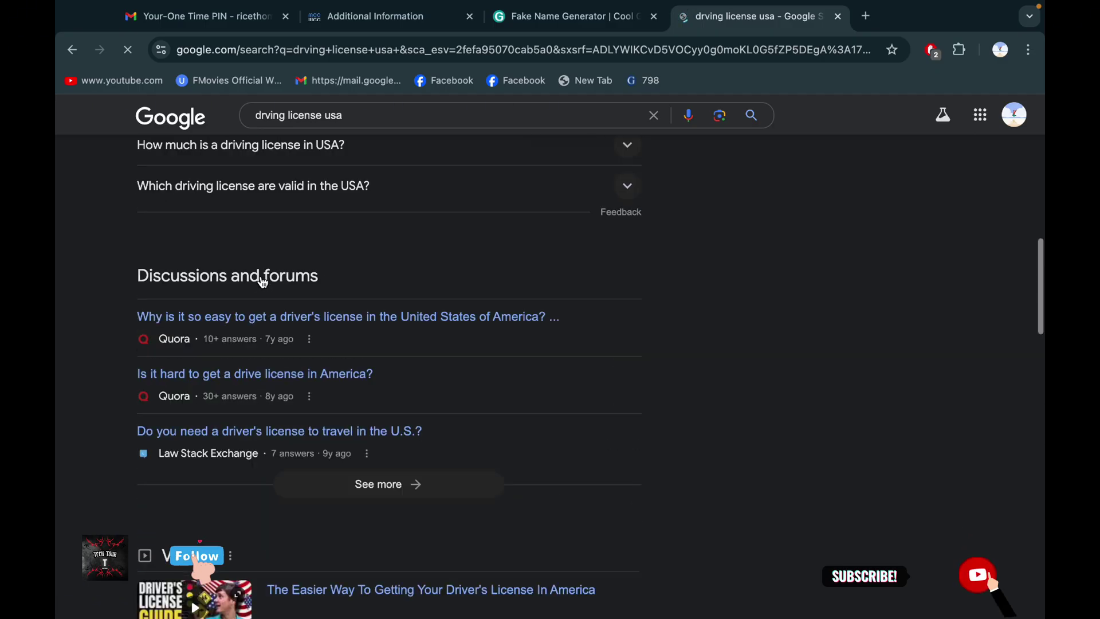
scroll(260, 276, down, 8)
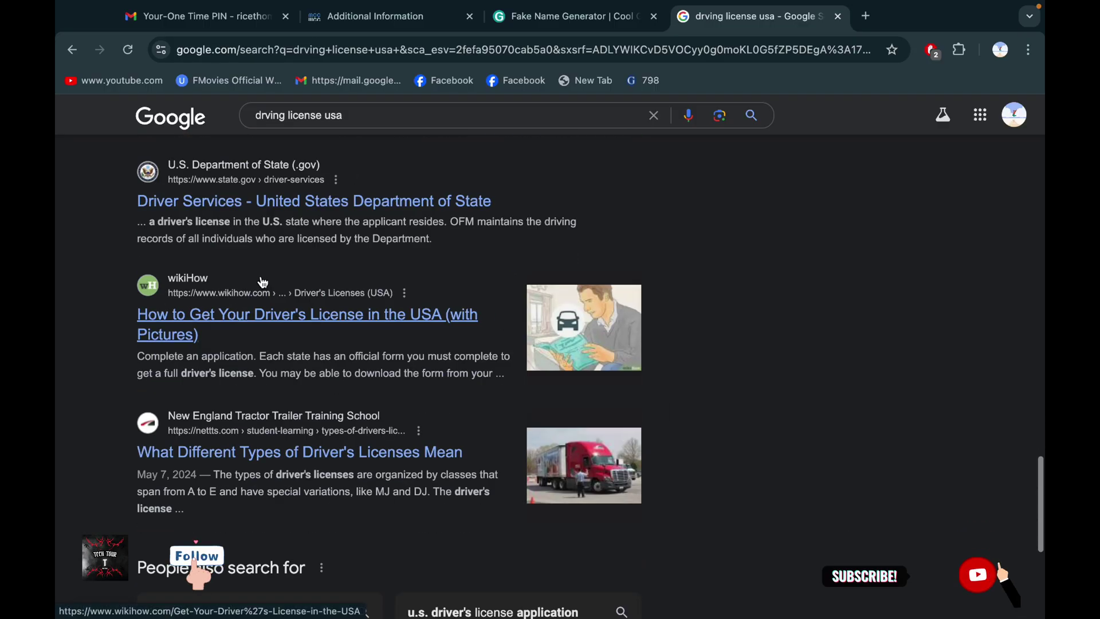
scroll(367, 282, down, 7)
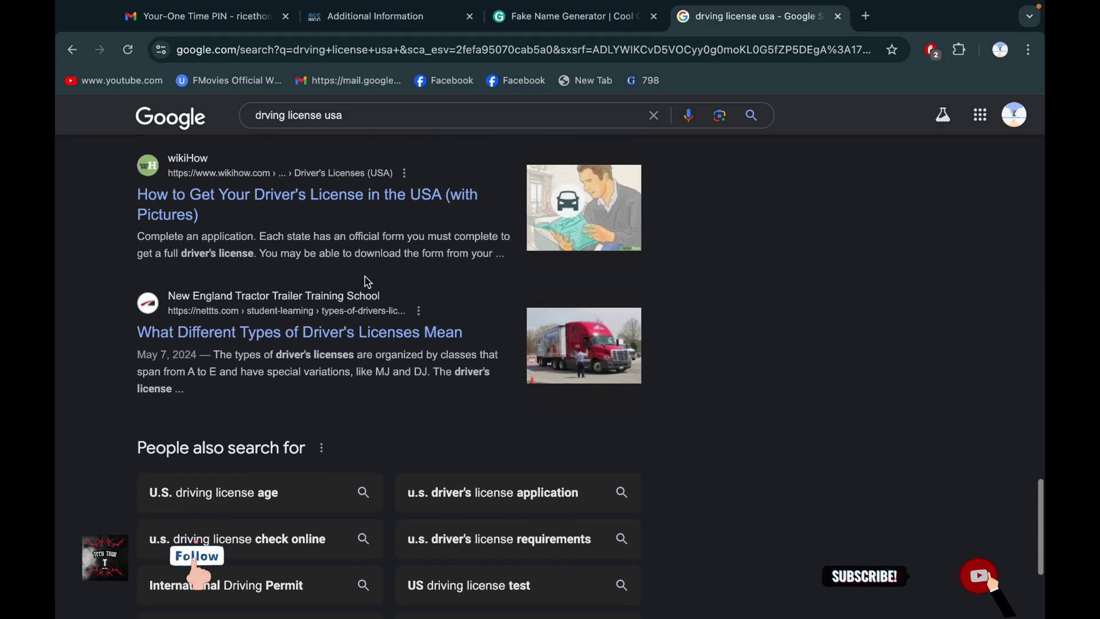
scroll(367, 282, up, 20)
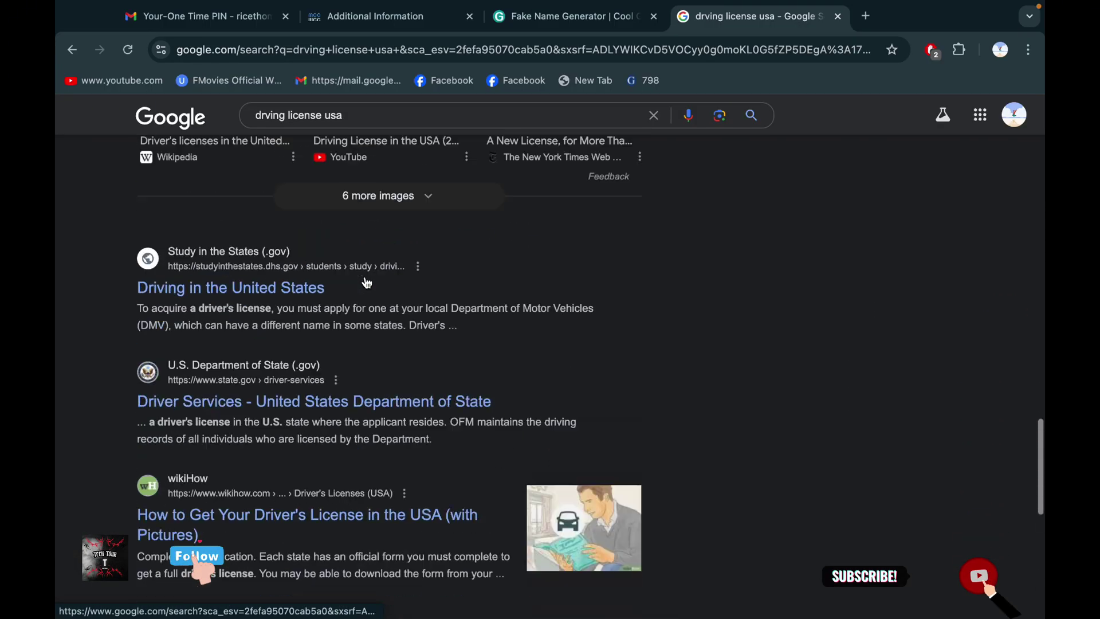
Check the Drivers License Number field on the form, then return to the search results
click(426, 15)
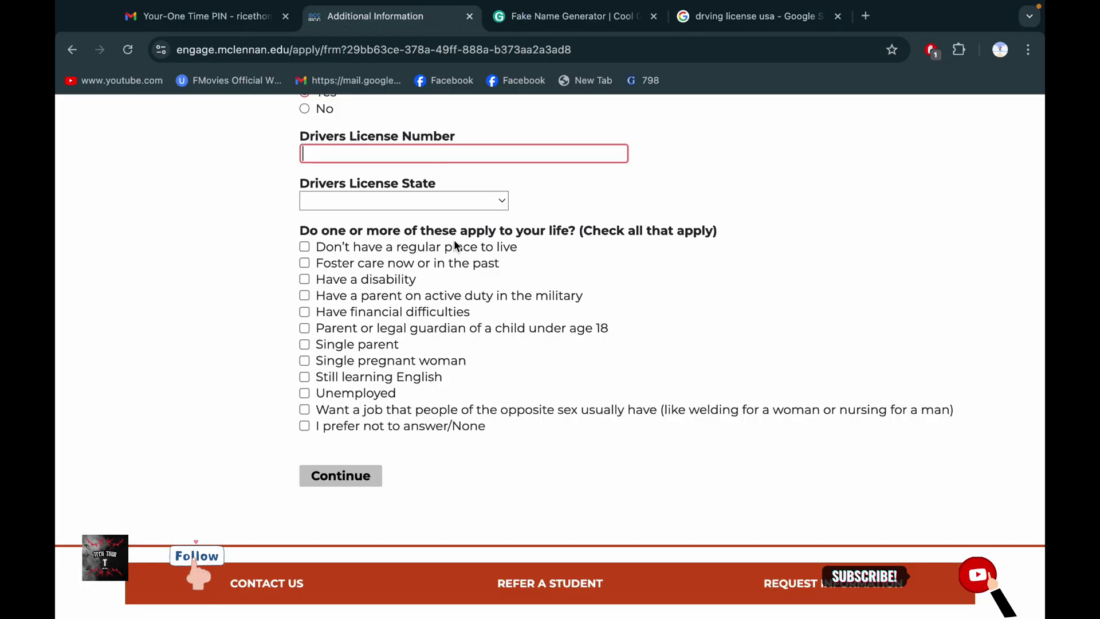
click(430, 158)
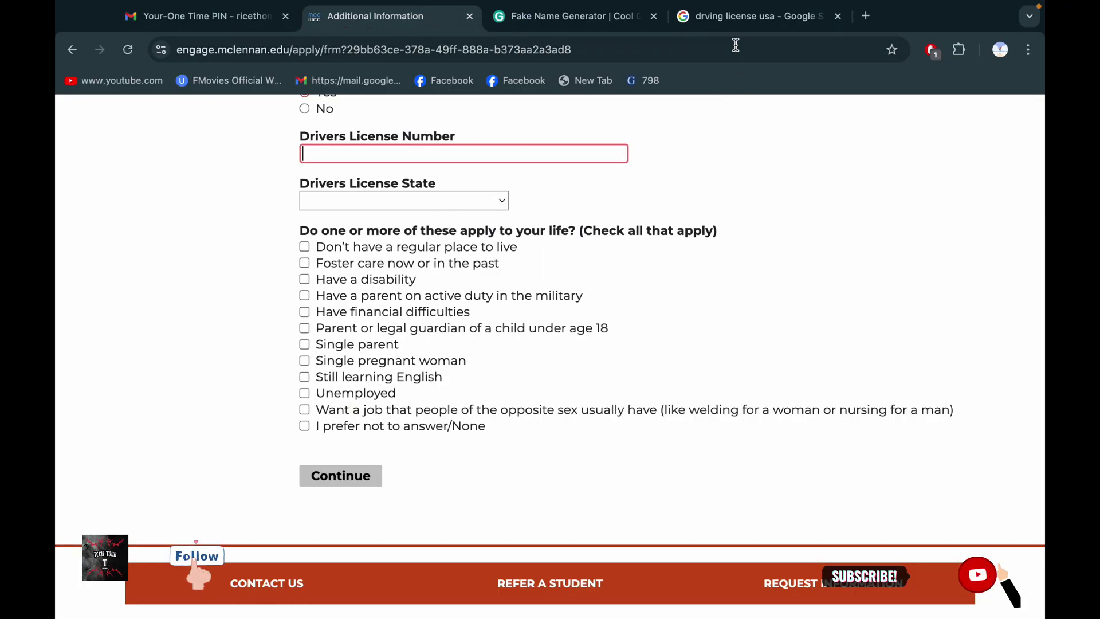
click(739, 17)
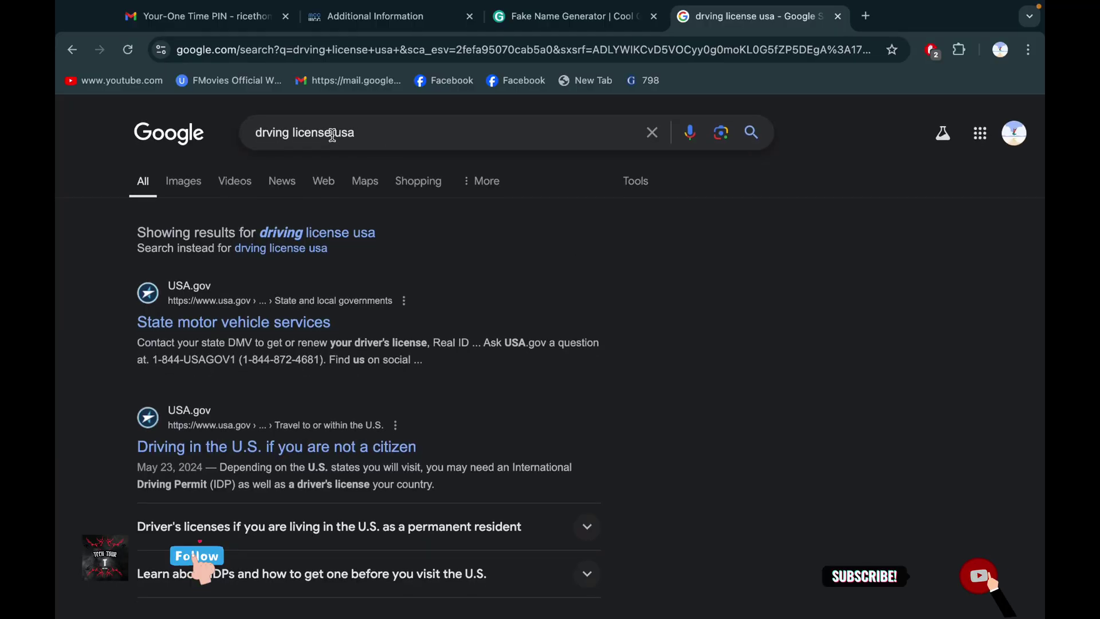
Search 'drving license number usa' and highlight the NTSI result's address line
click(336, 133)
text(num)
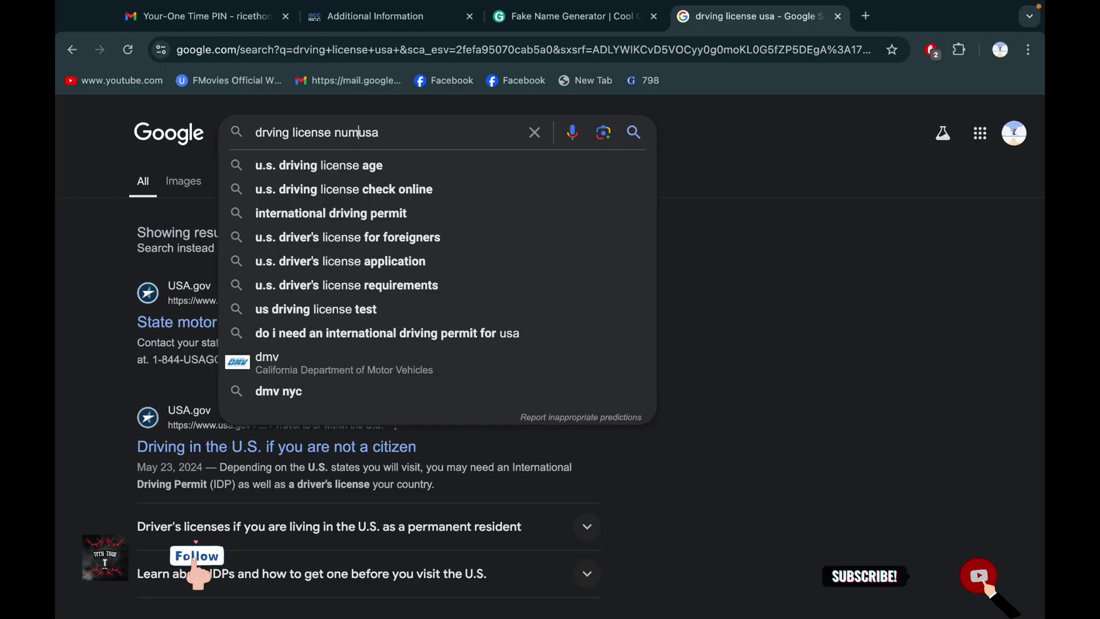
text(ber)
key(Return)
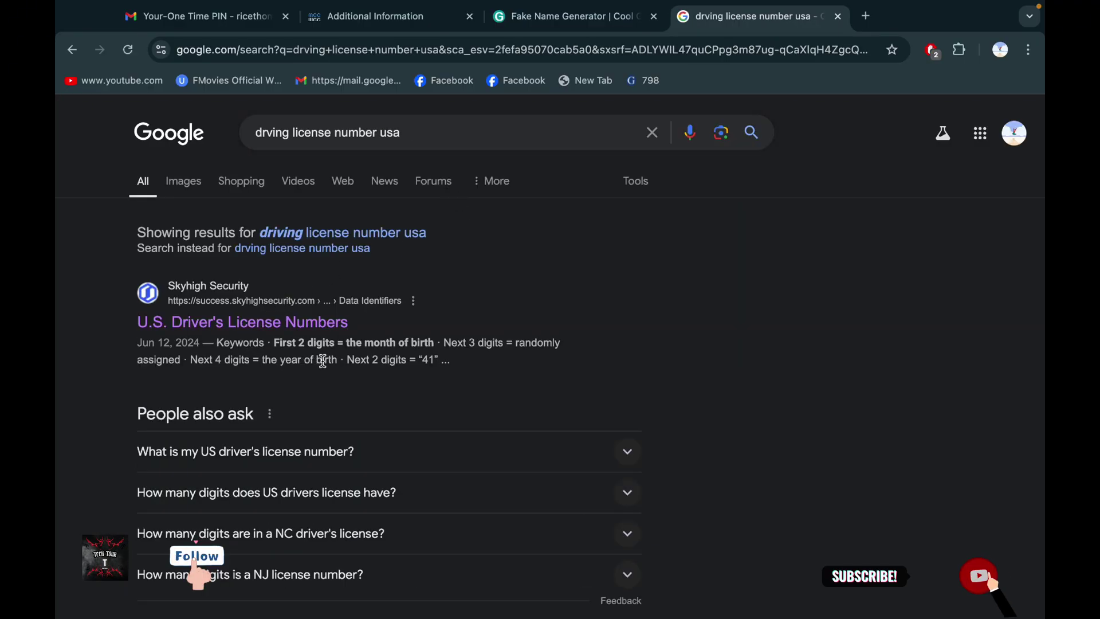
scroll(388, 343, down, 8)
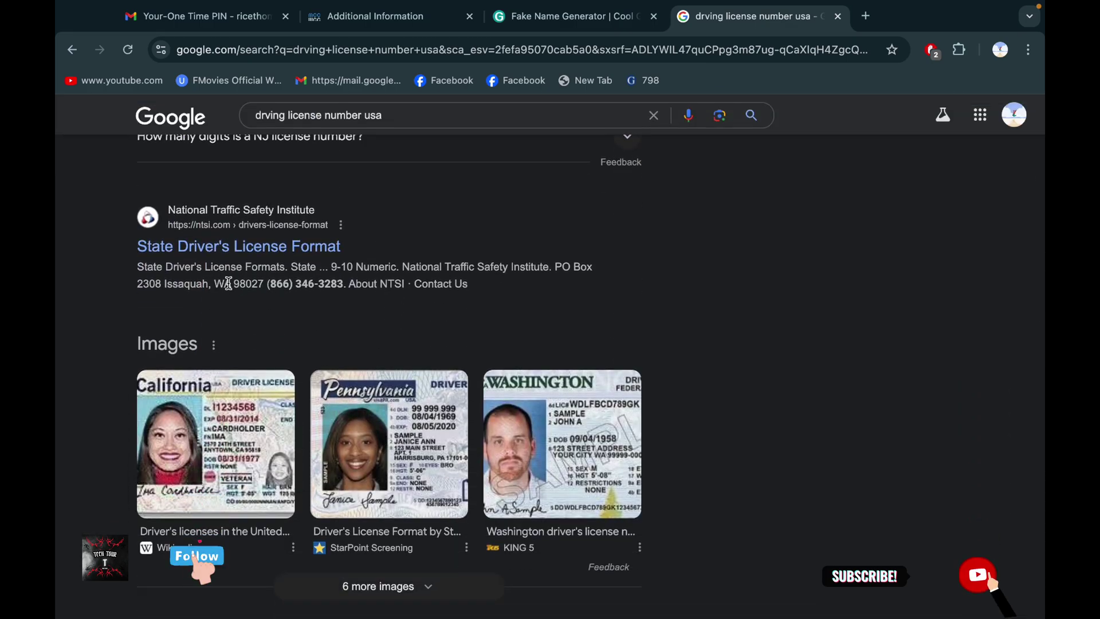
drag(219, 284, 348, 284)
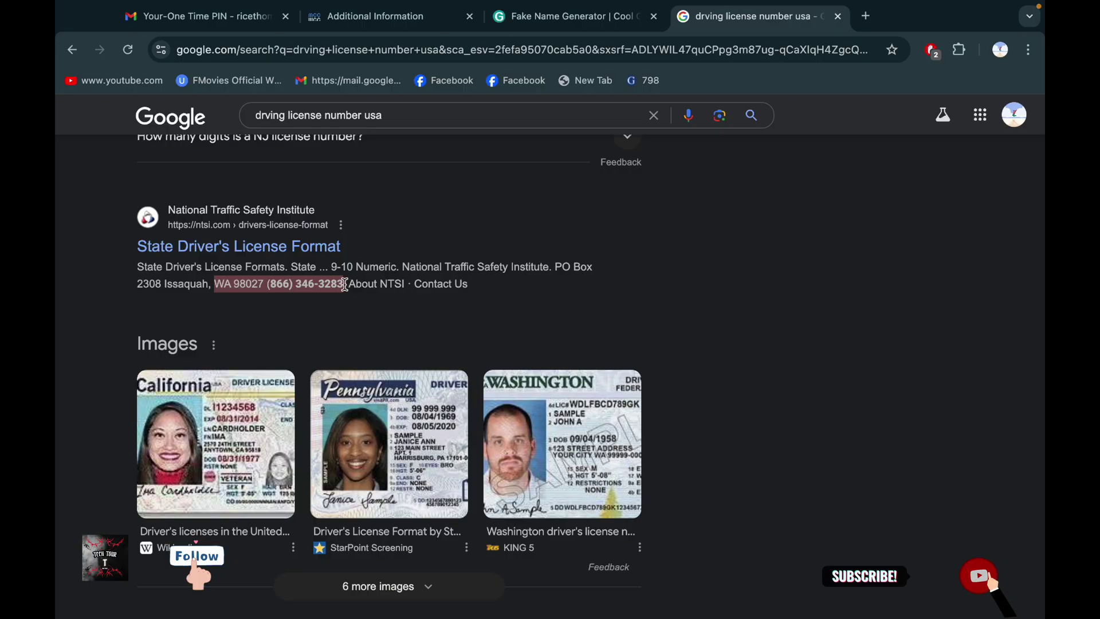
drag(137, 284, 345, 284)
key(super+c)
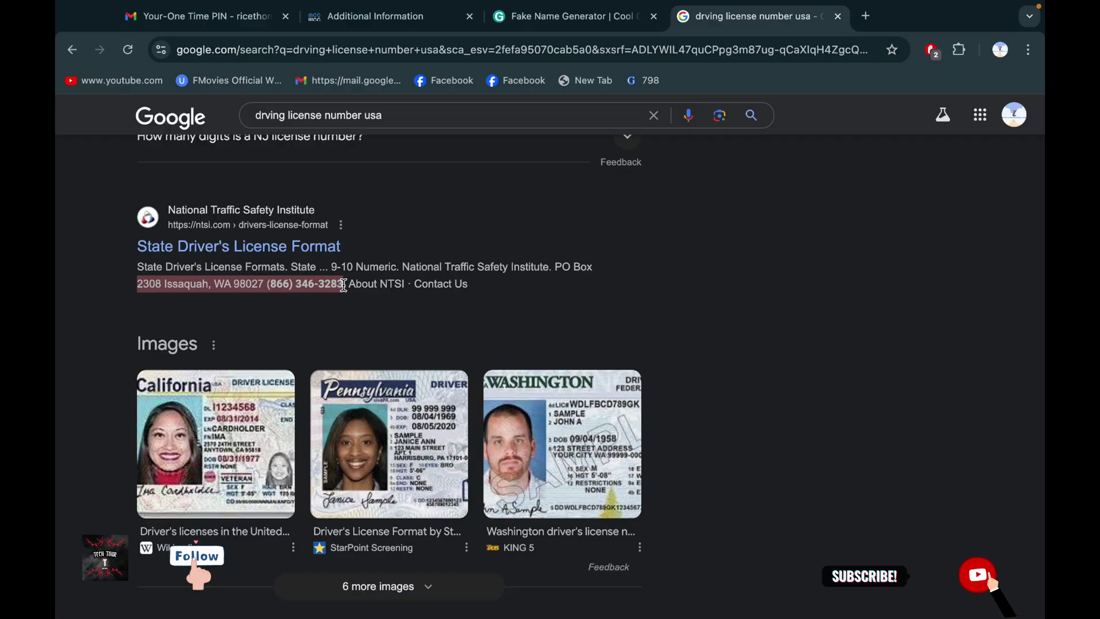
click(401, 17)
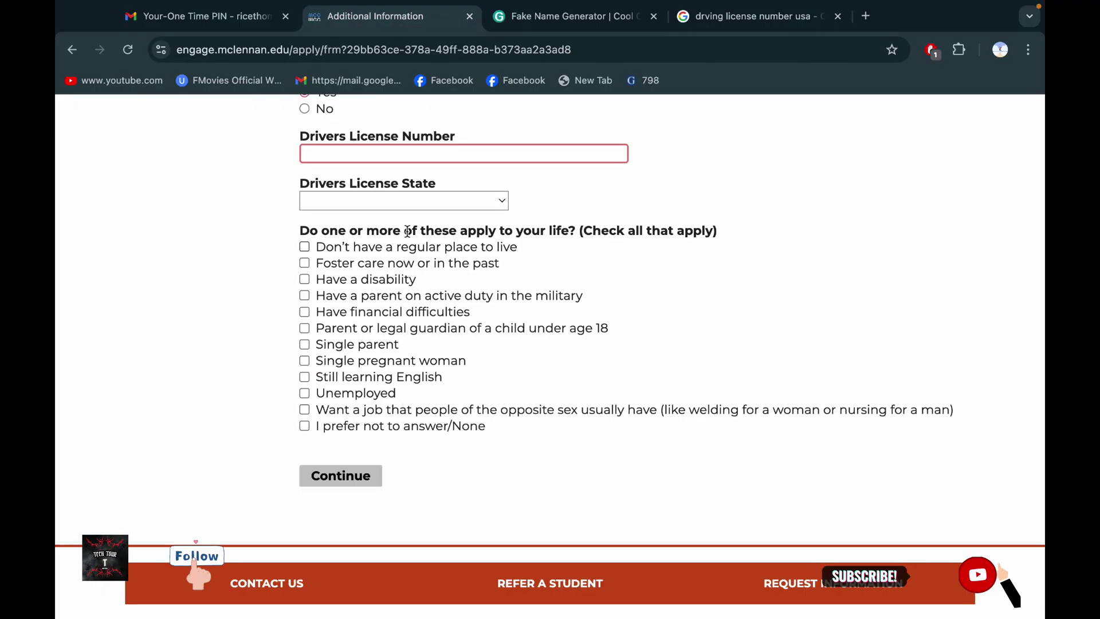
Paste the copied text as license number, choose West Virginia as license state, tick Unemployed, continue
key(super+v)
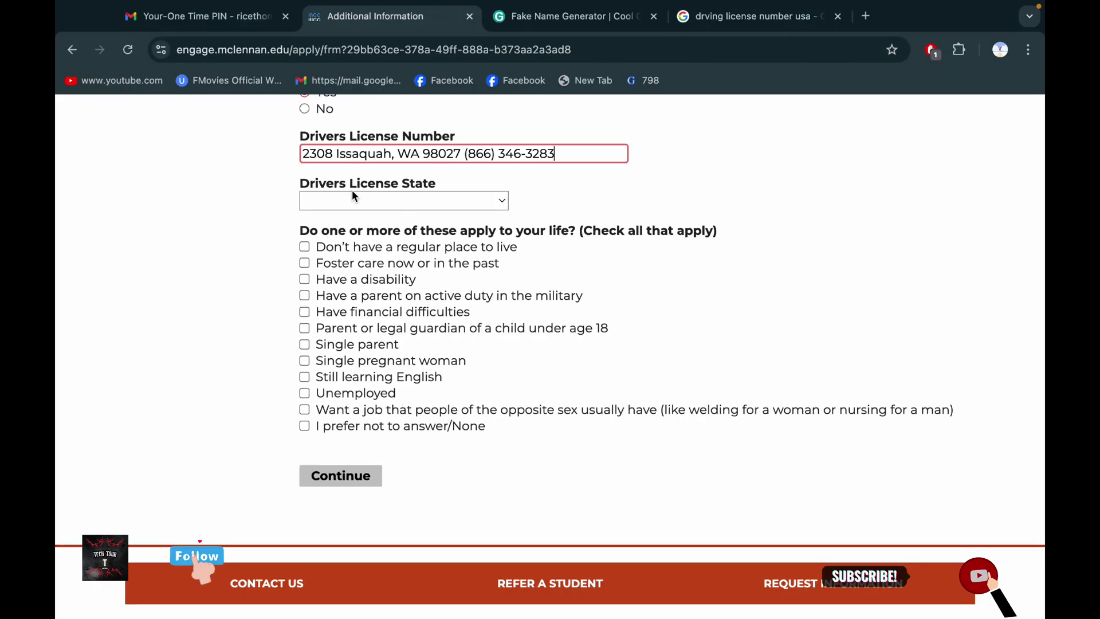
click(352, 198)
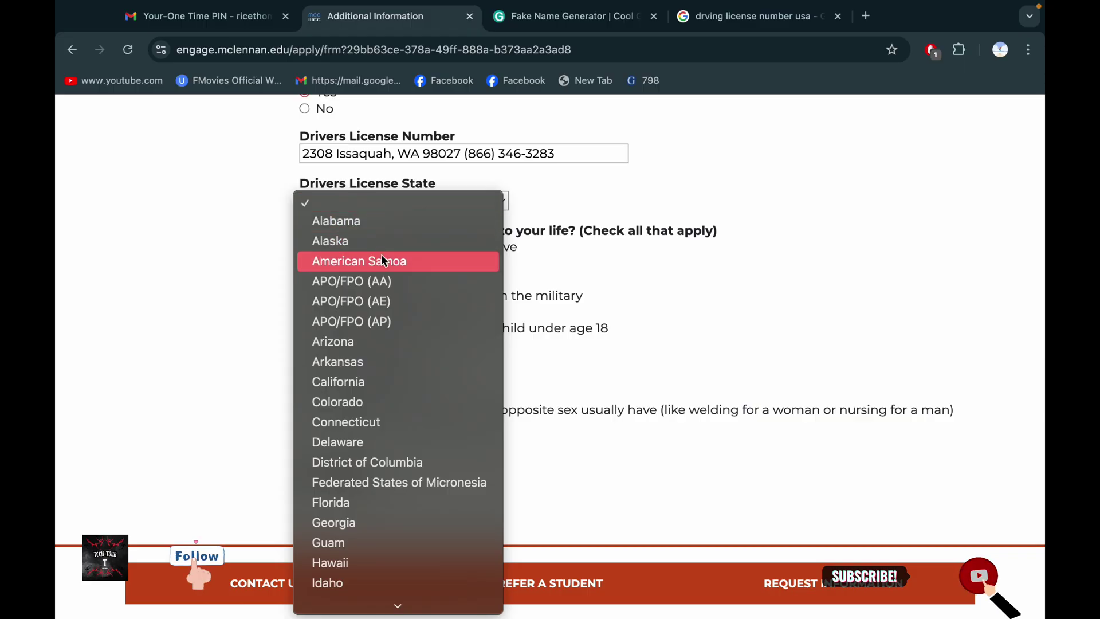
scroll(436, 276, down, 10)
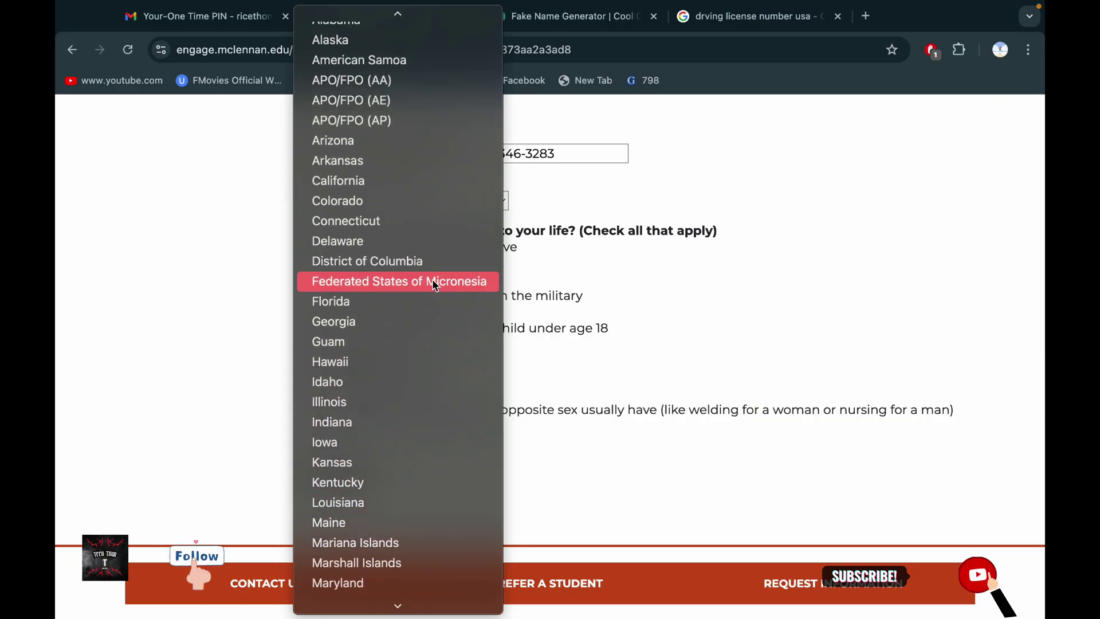
scroll(435, 283, down, 3)
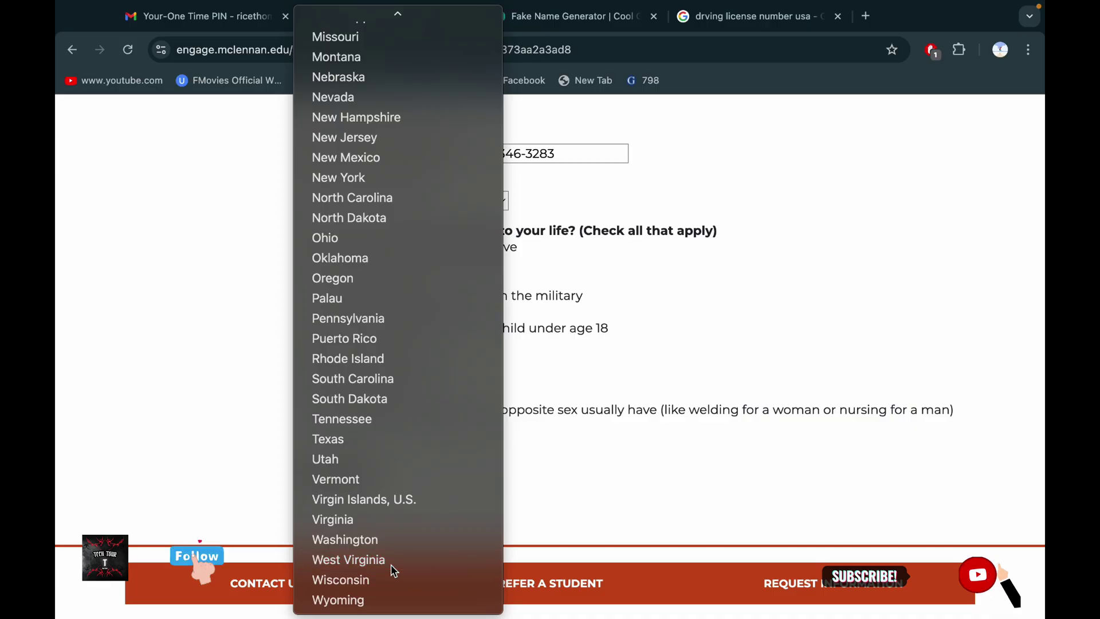
click(391, 565)
scroll(421, 199, down, 1)
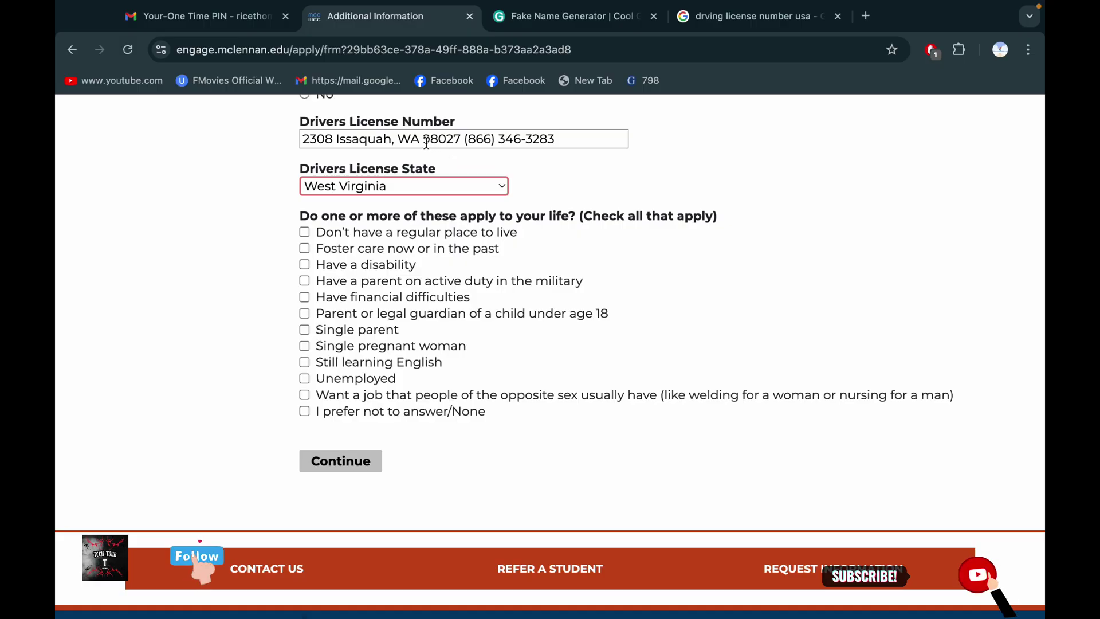
scroll(321, 271, down, 1)
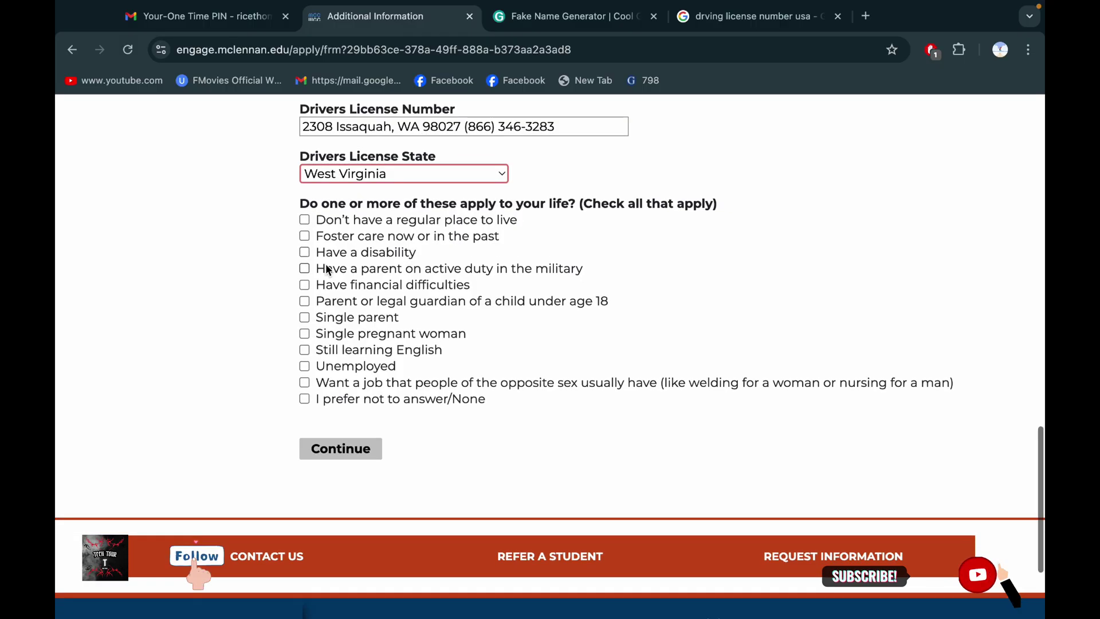
click(306, 366)
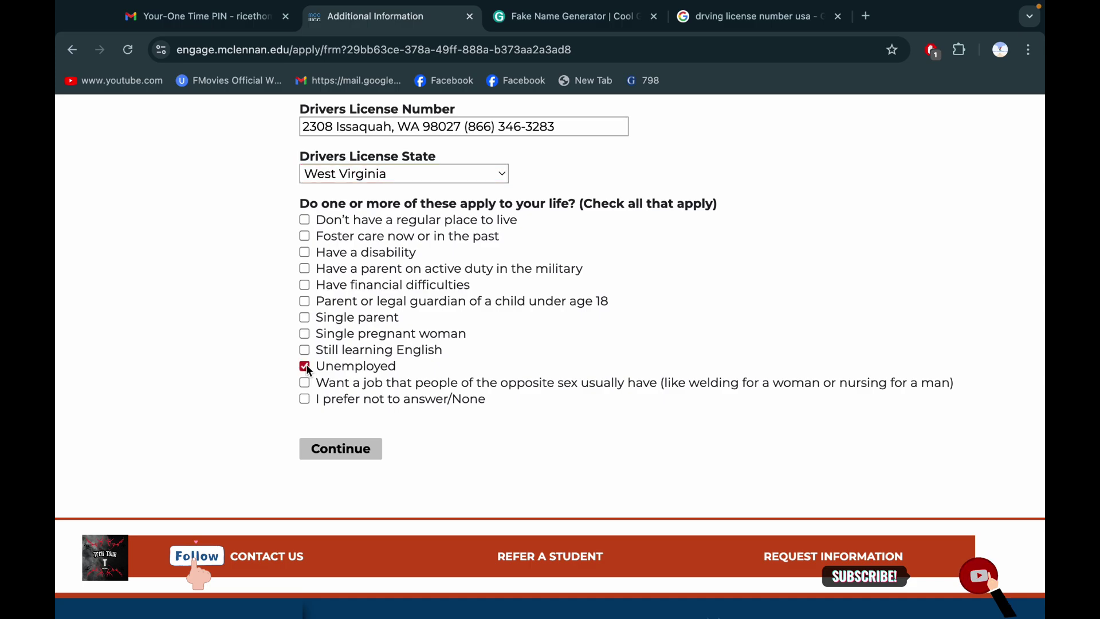
click(347, 453)
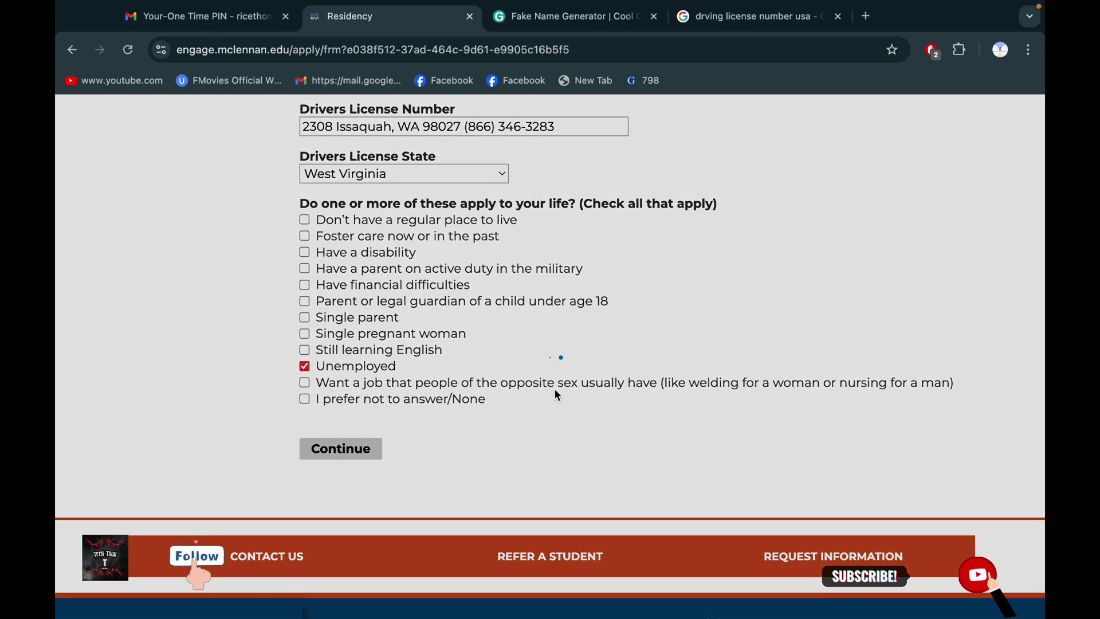
Answer Yes to Texas residency and 36 months, No to Texas graduation, independent tax filing, and dependent status
scroll(556, 394, down, 5)
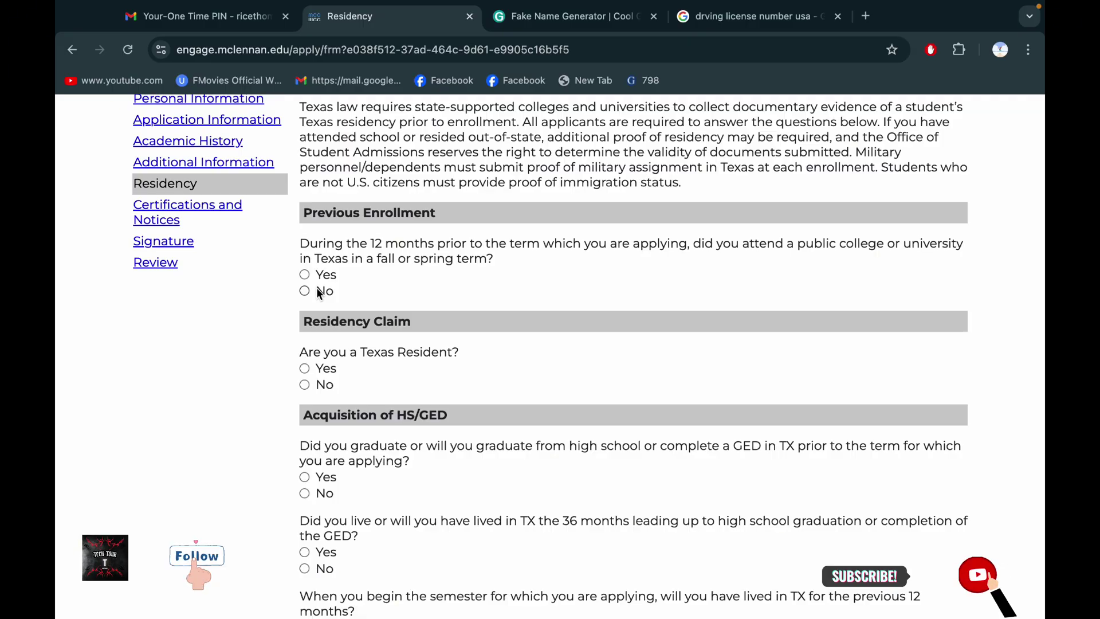
scroll(379, 324, down, 2)
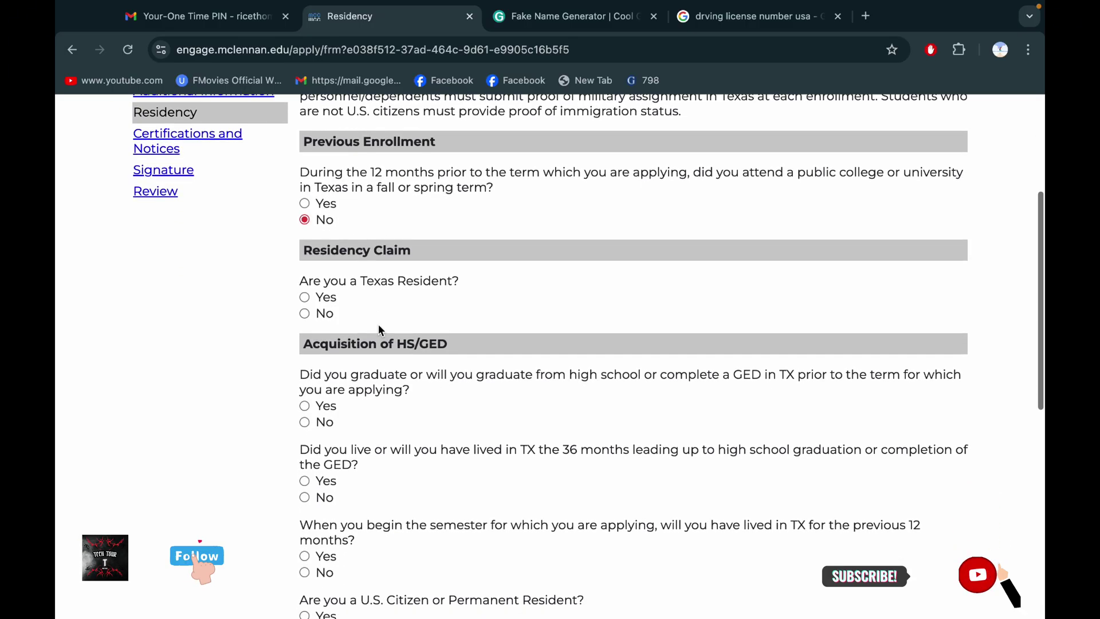
click(305, 298)
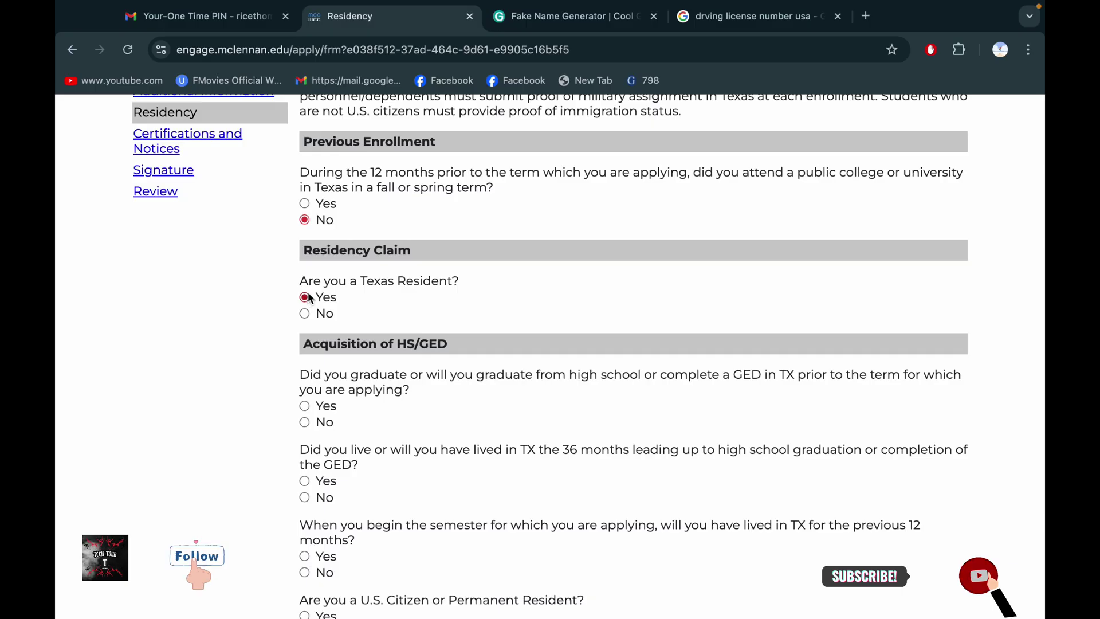
scroll(306, 293, down, 3)
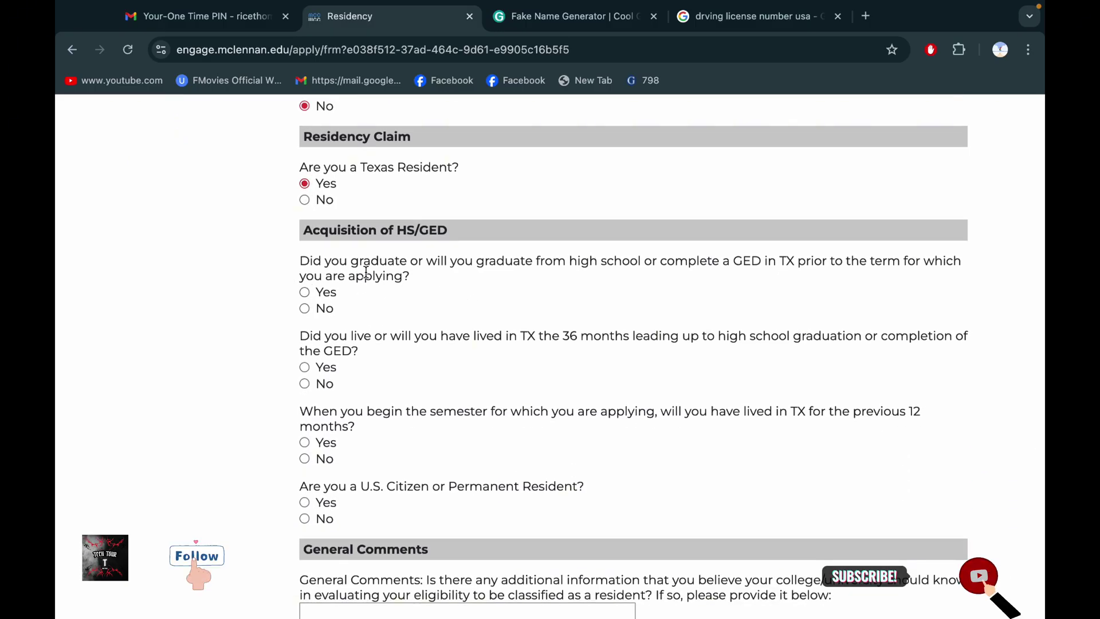
click(304, 292)
click(304, 309)
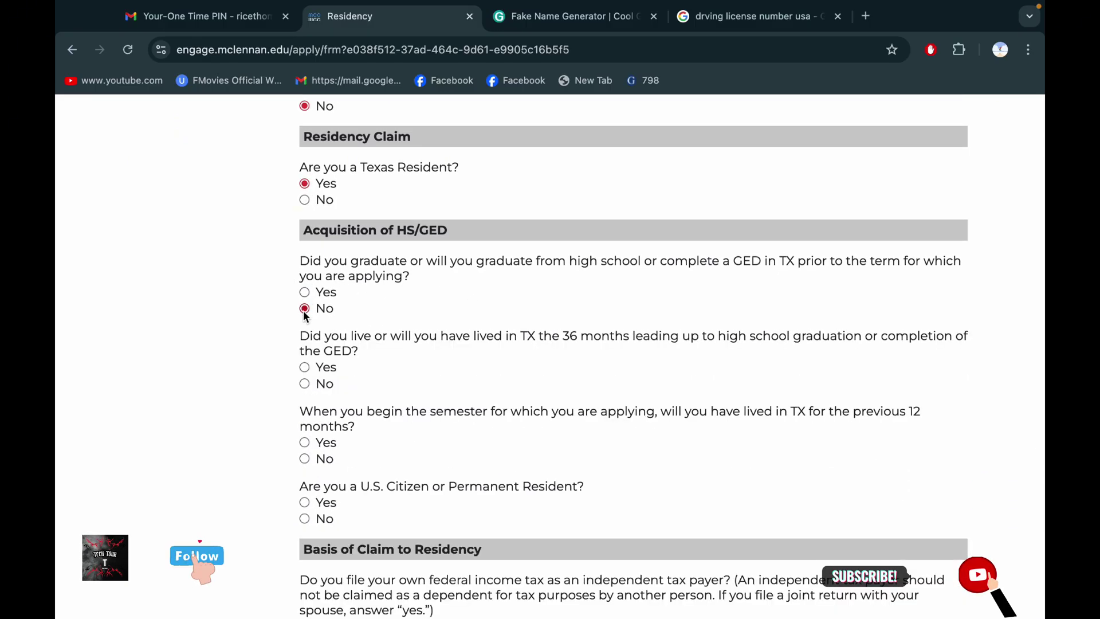
click(305, 368)
scroll(306, 373, down, 1)
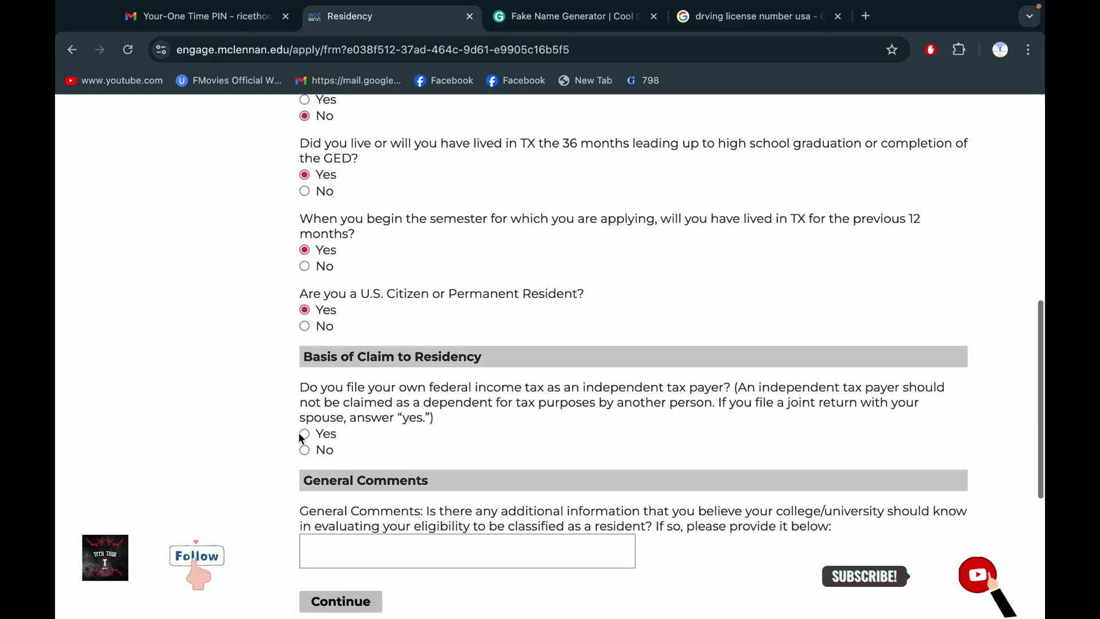
click(304, 434)
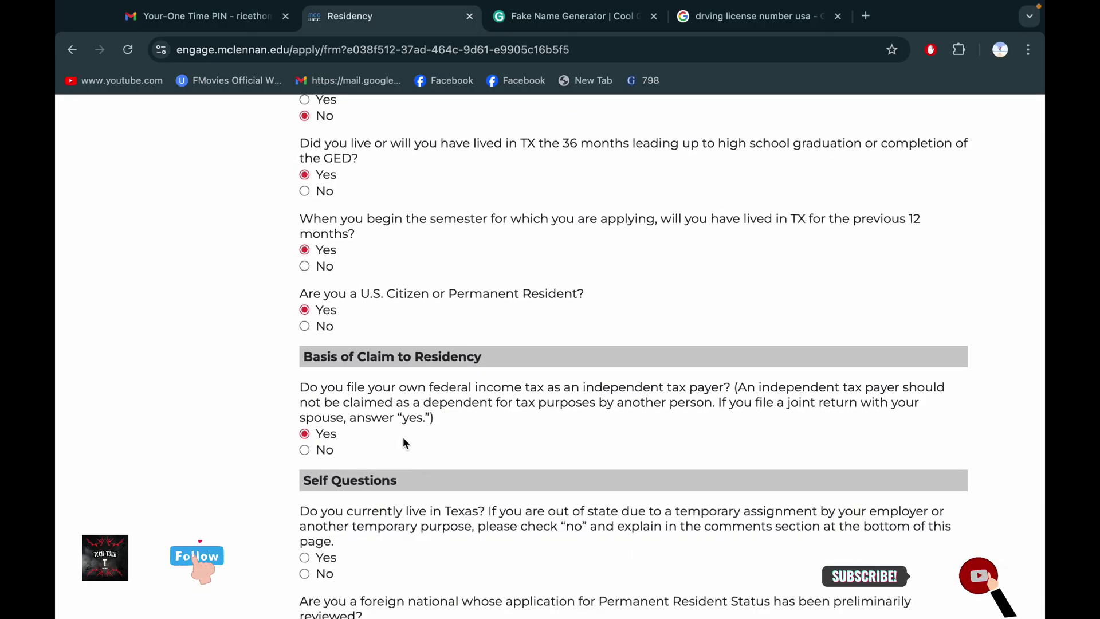
click(306, 450)
scroll(321, 452, down, 3)
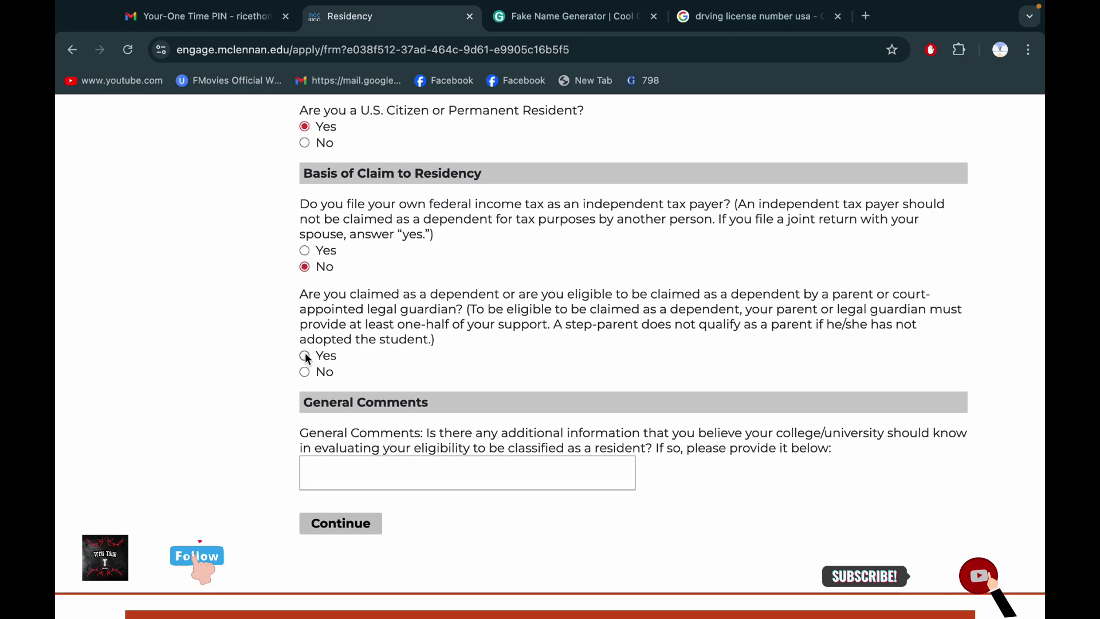
click(306, 356)
click(305, 372)
Set majority support to Parent, mark parent U.S. citizen and Permanent Resident, answer No to preliminary review and parent living in Texas
scroll(384, 376, down, 2)
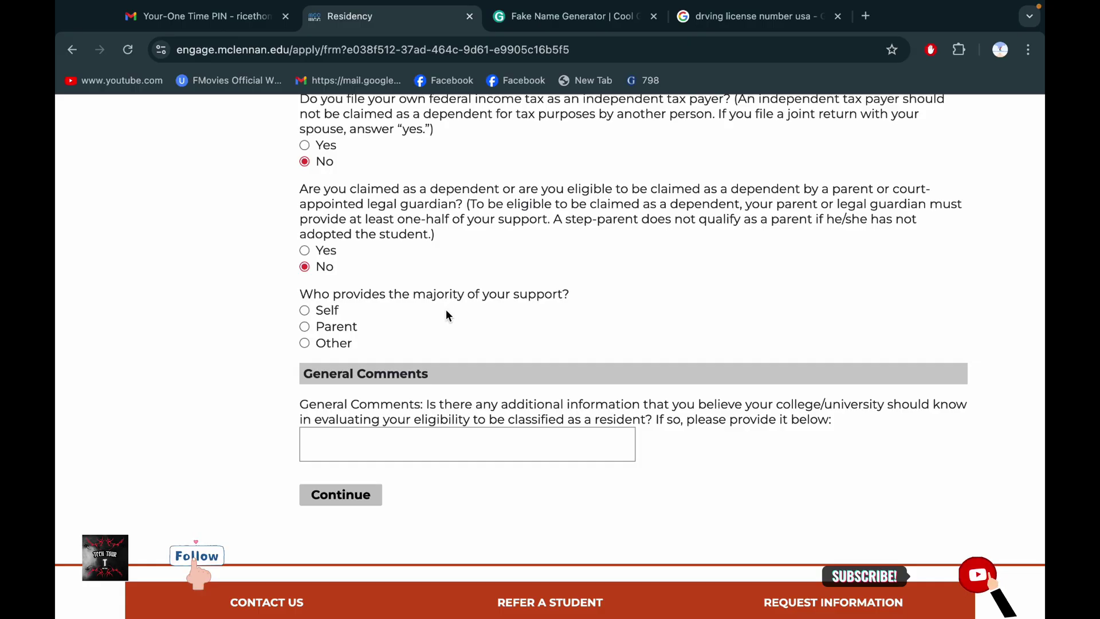
click(317, 312)
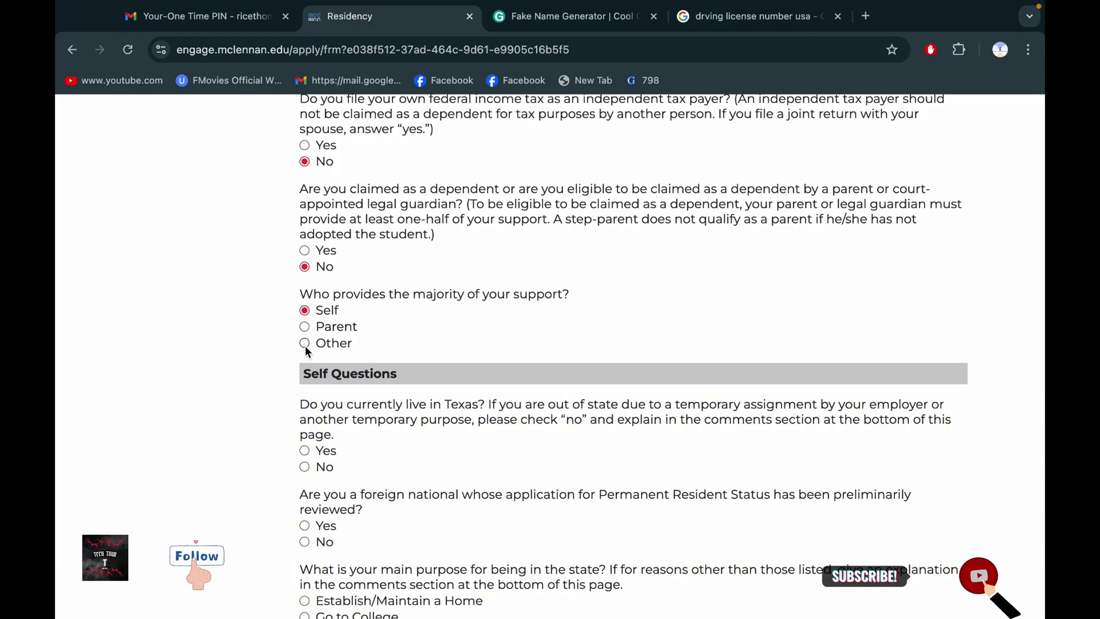
click(305, 325)
scroll(420, 362, down, 1)
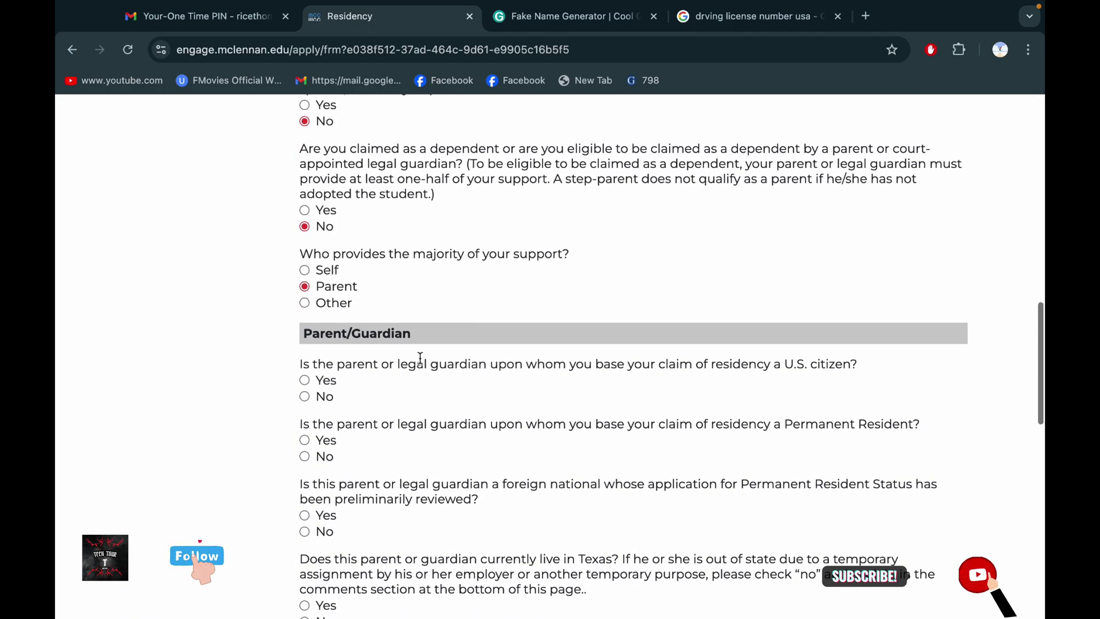
scroll(321, 281, down, 3)
scroll(339, 294, down, 1)
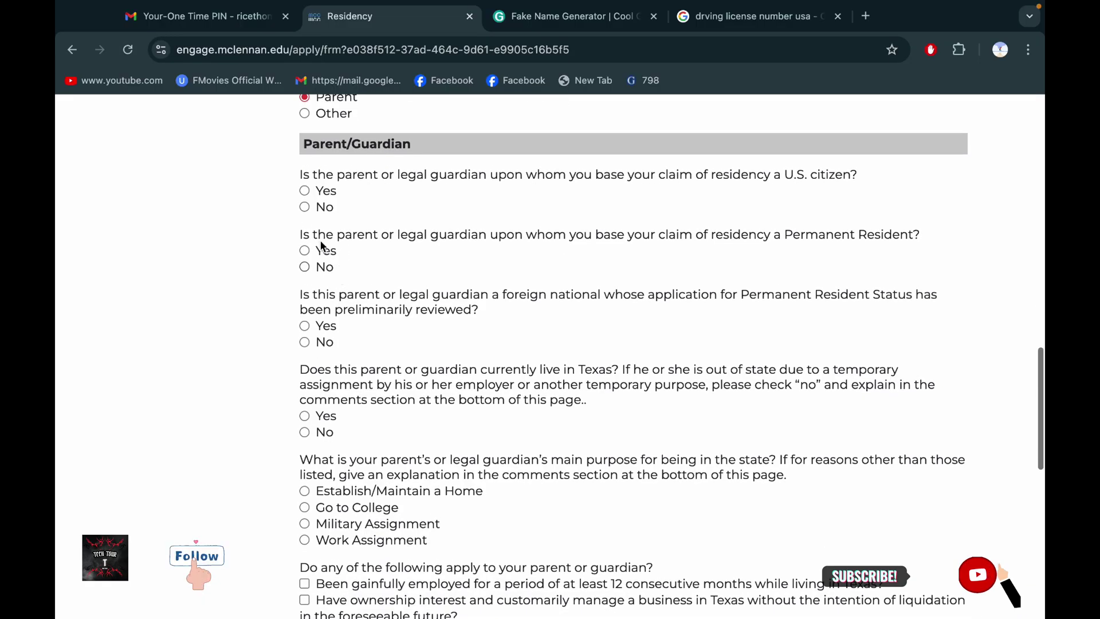
click(304, 190)
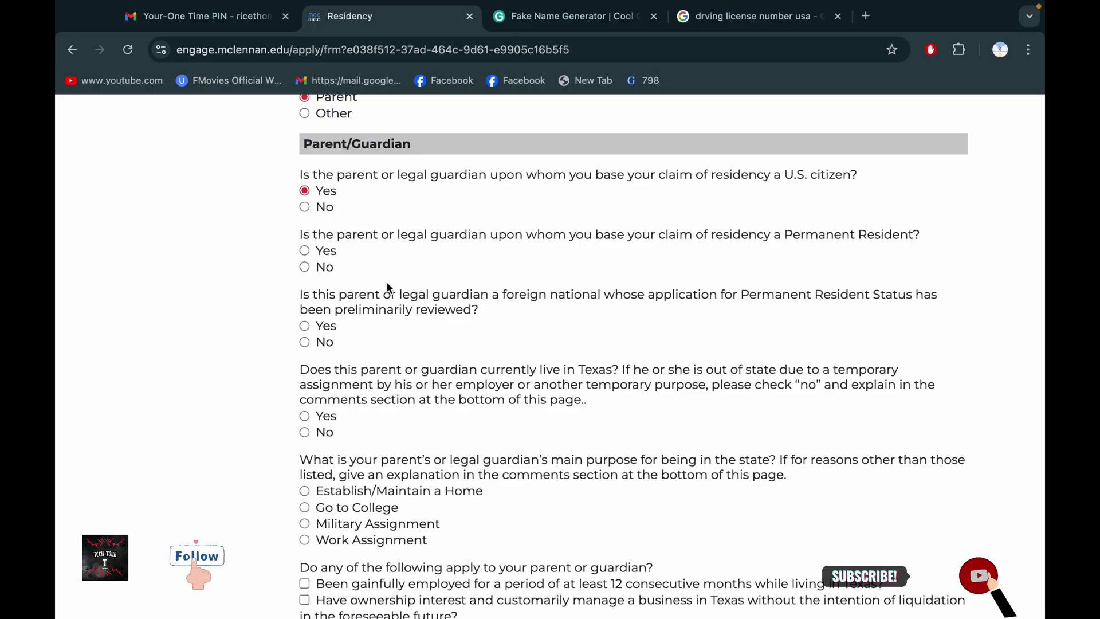
click(305, 251)
click(305, 326)
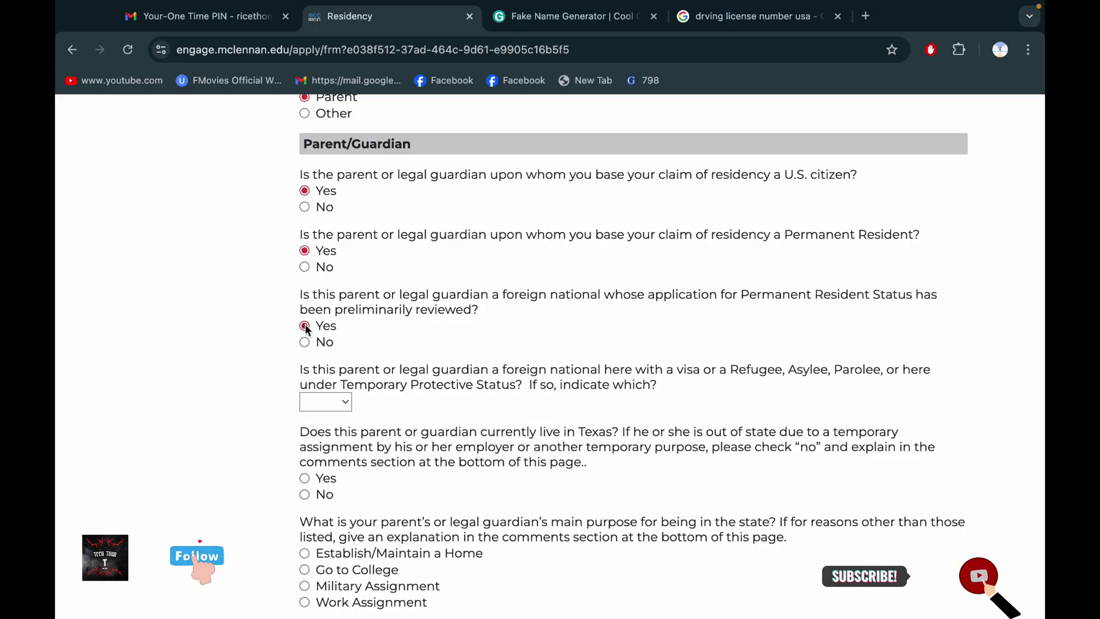
click(305, 342)
scroll(355, 352, down, 2)
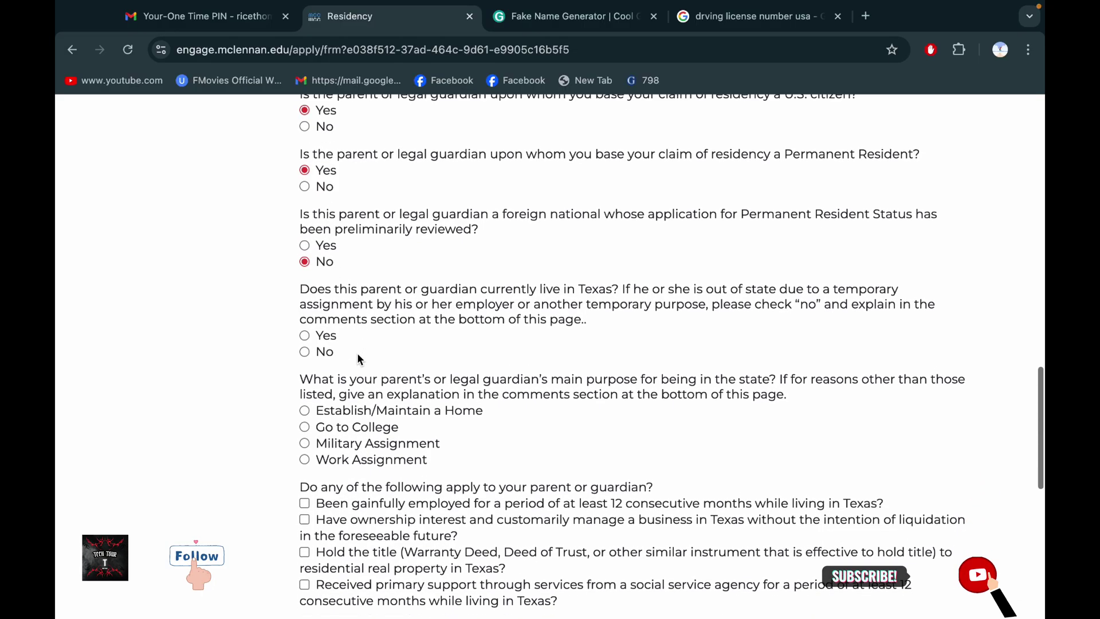
click(305, 348)
Answer No to the parent's spouse residency question, leave General Comments empty, and continue
scroll(382, 363, down, 2)
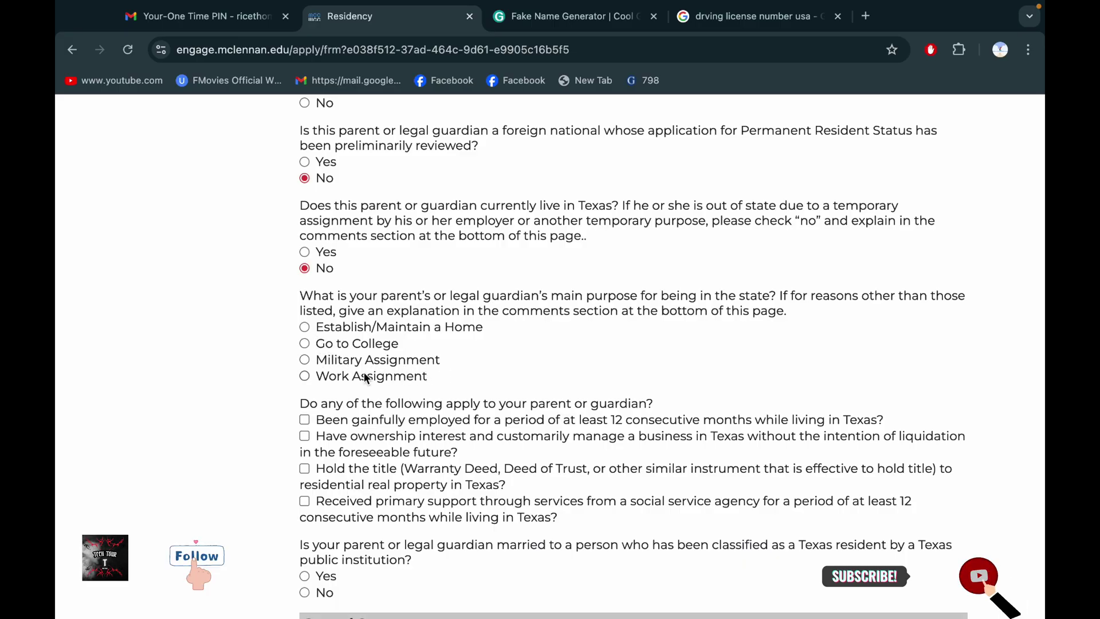
scroll(365, 374, down, 3)
scroll(367, 378, down, 1)
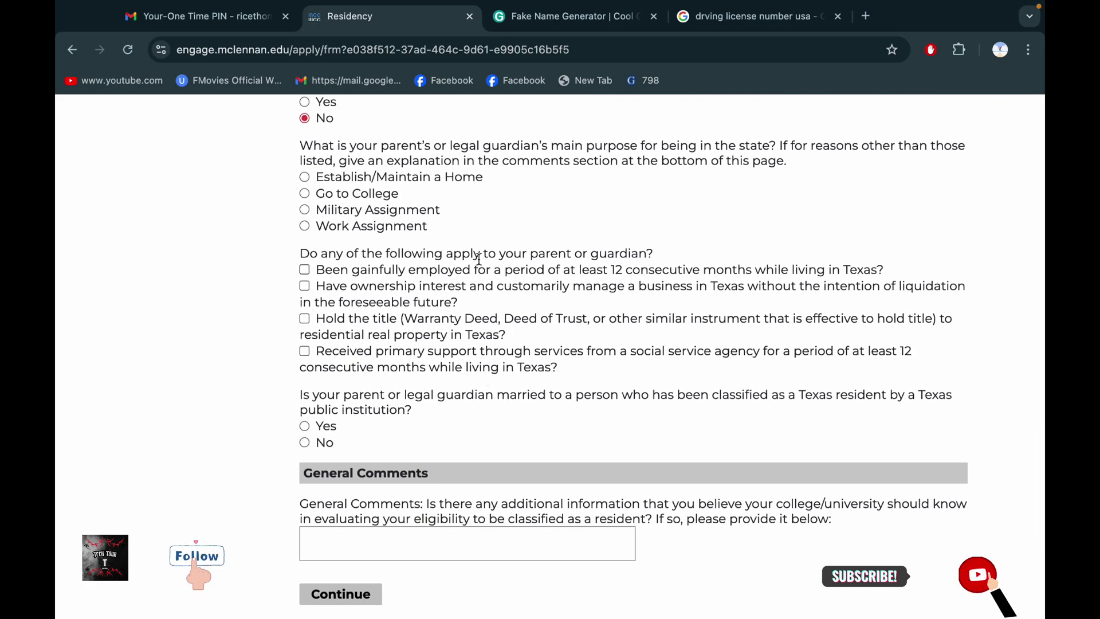
scroll(352, 327, down, 1)
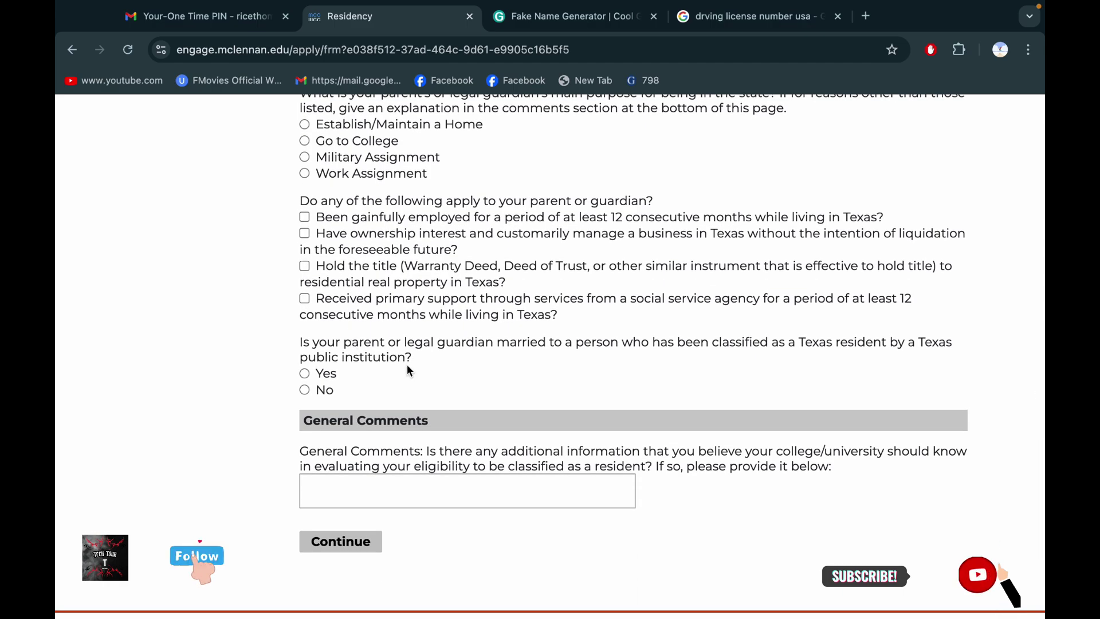
click(305, 374)
click(306, 390)
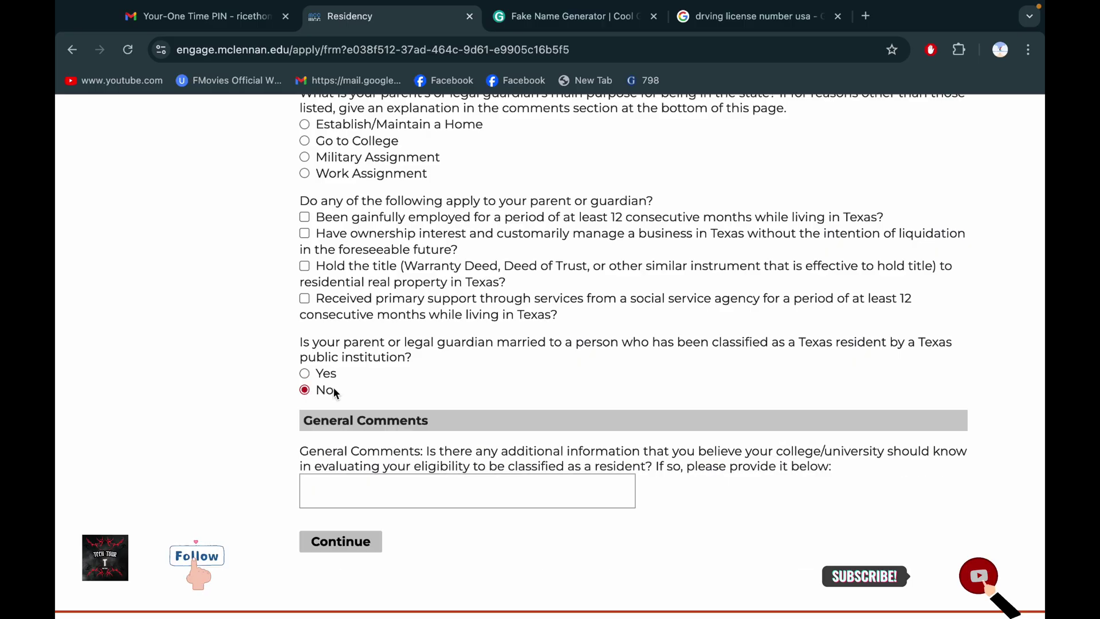
scroll(460, 394, down, 3)
click(420, 376)
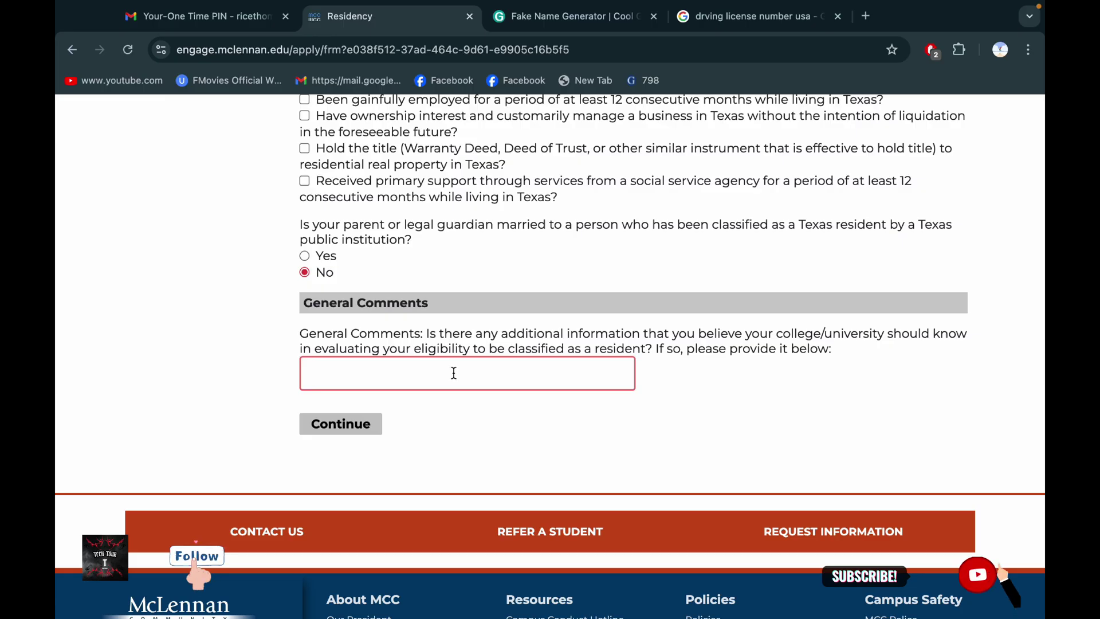
click(367, 424)
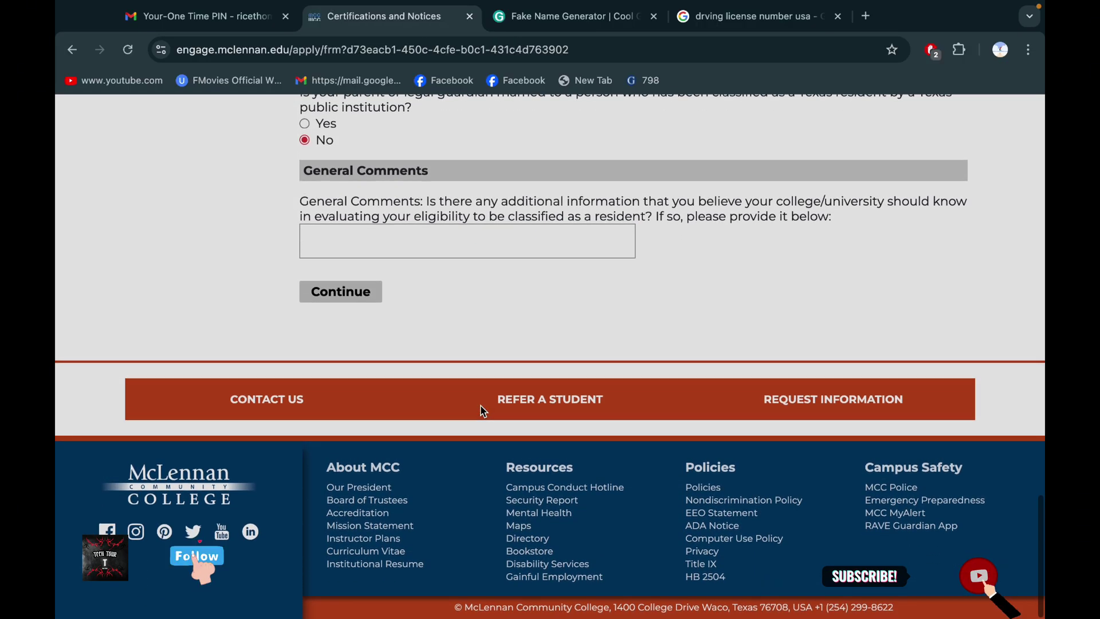
Tick Yes for truthfulness, Bacterial Meningitis, and remaining certifications, then continue
scroll(483, 410, down, 4)
scroll(480, 405, down, 4)
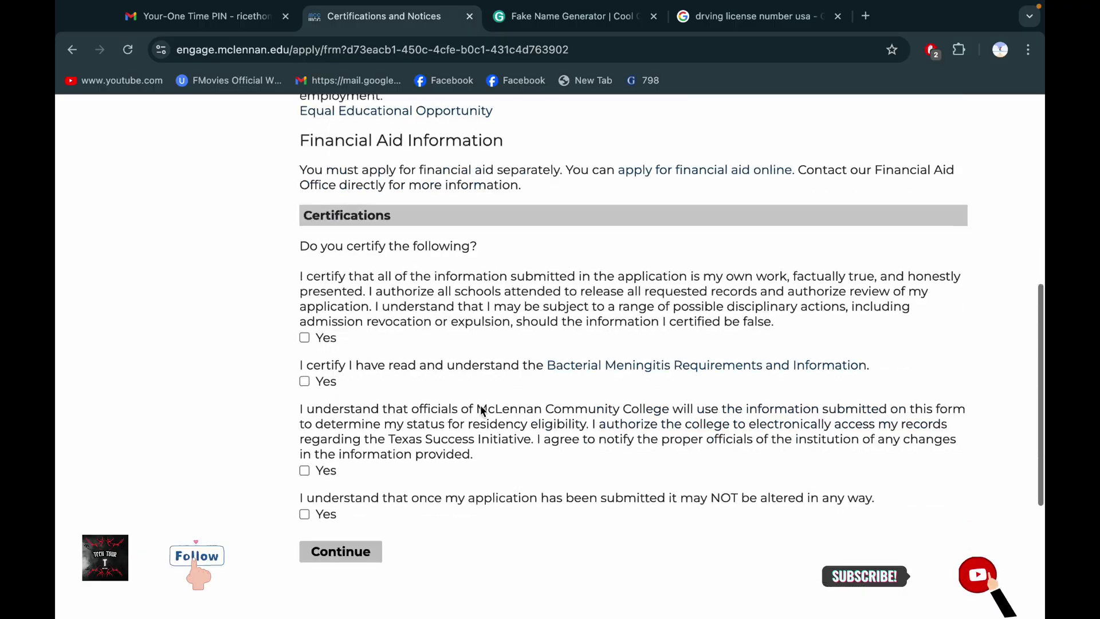
click(304, 299)
click(305, 343)
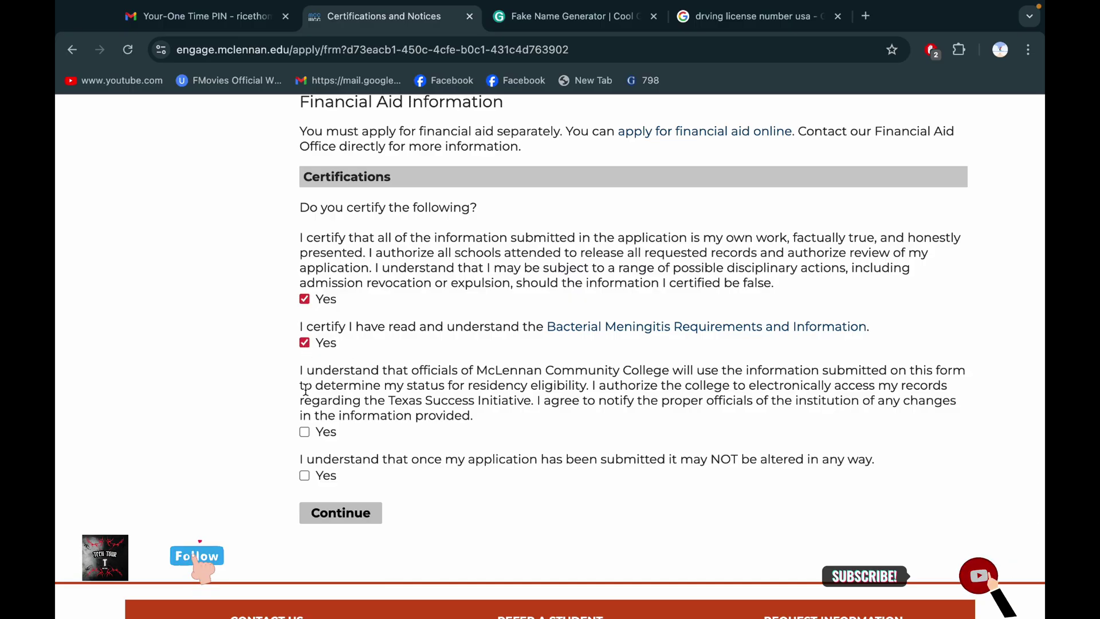
click(305, 475)
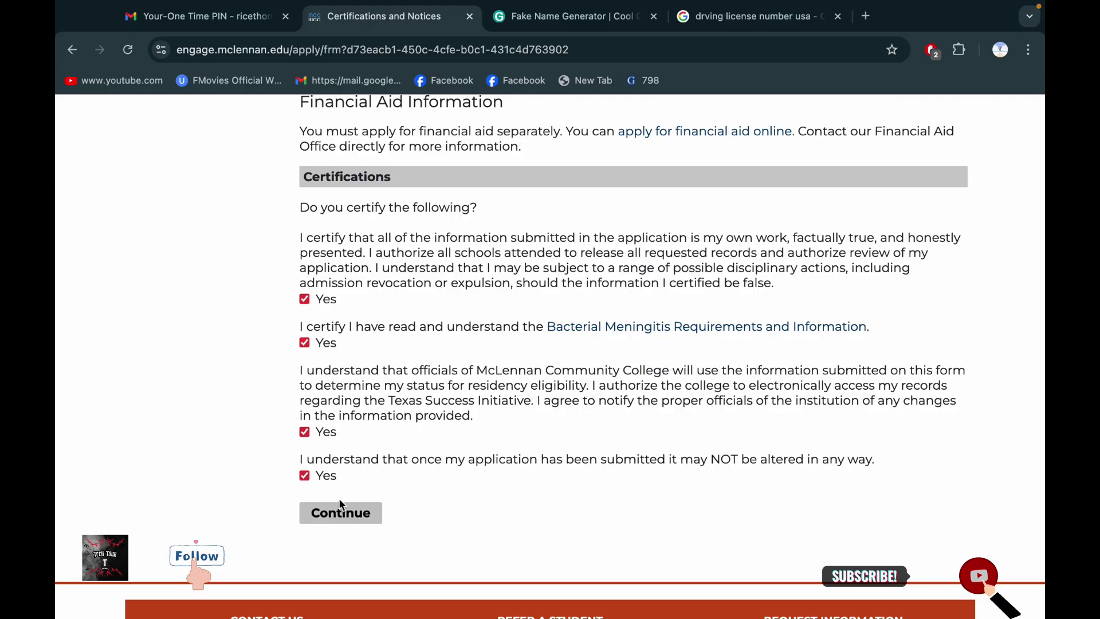
click(344, 518)
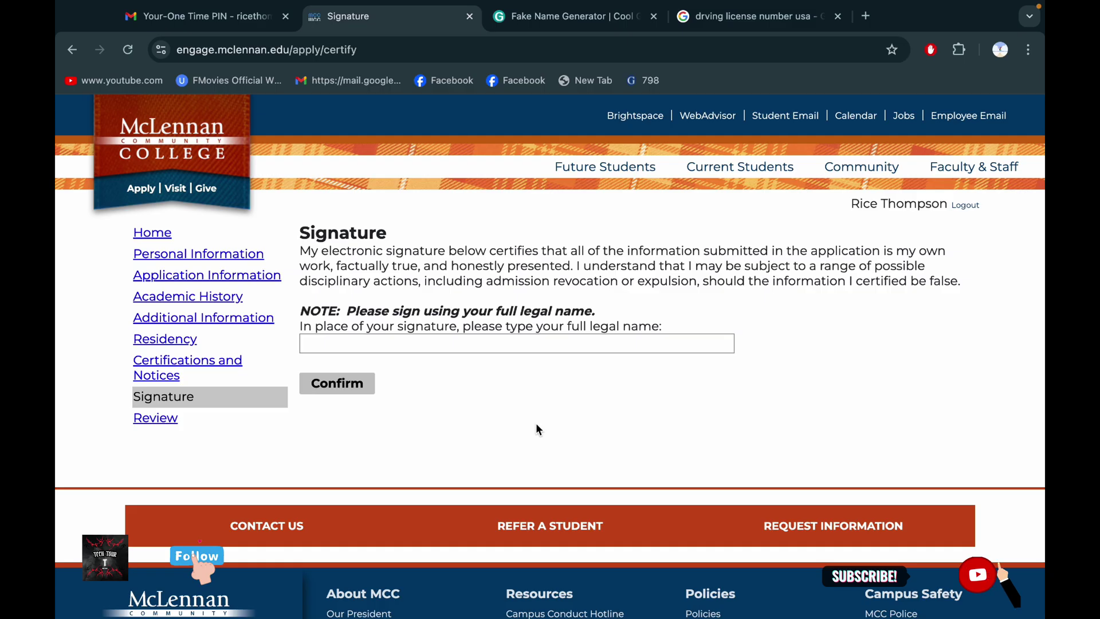
Copy the surname from the page header, paste it into the signature field, and confirm the electronic signature
click(548, 343)
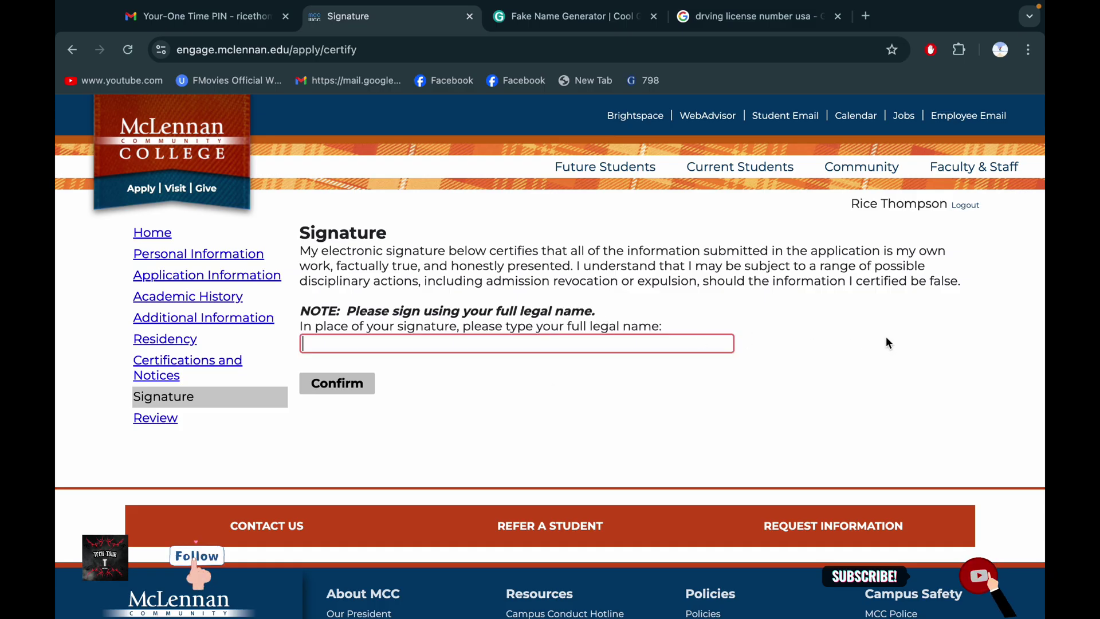
triple_click(898, 206)
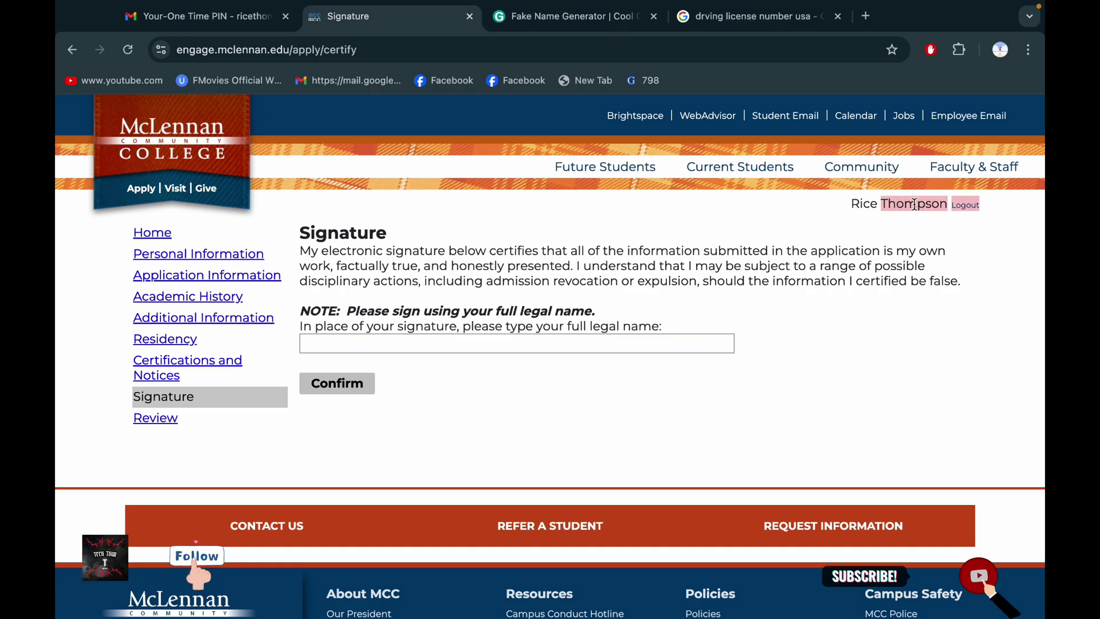
click(924, 205)
drag(946, 205, 886, 203)
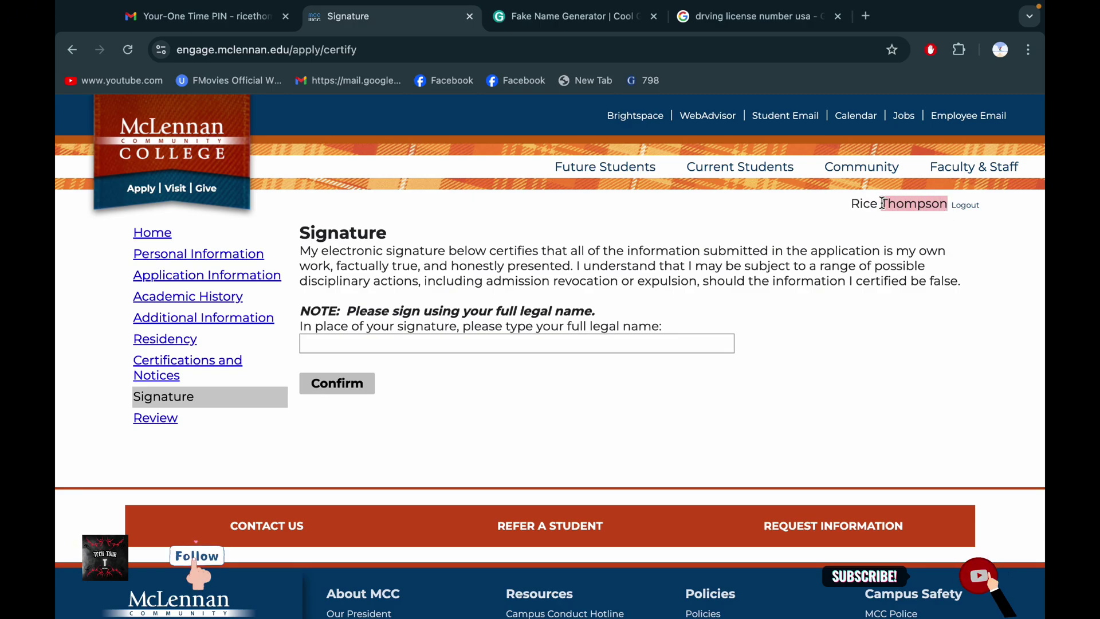
click(586, 349)
text(Thompson)
scroll(585, 349, down, 1)
click(361, 359)
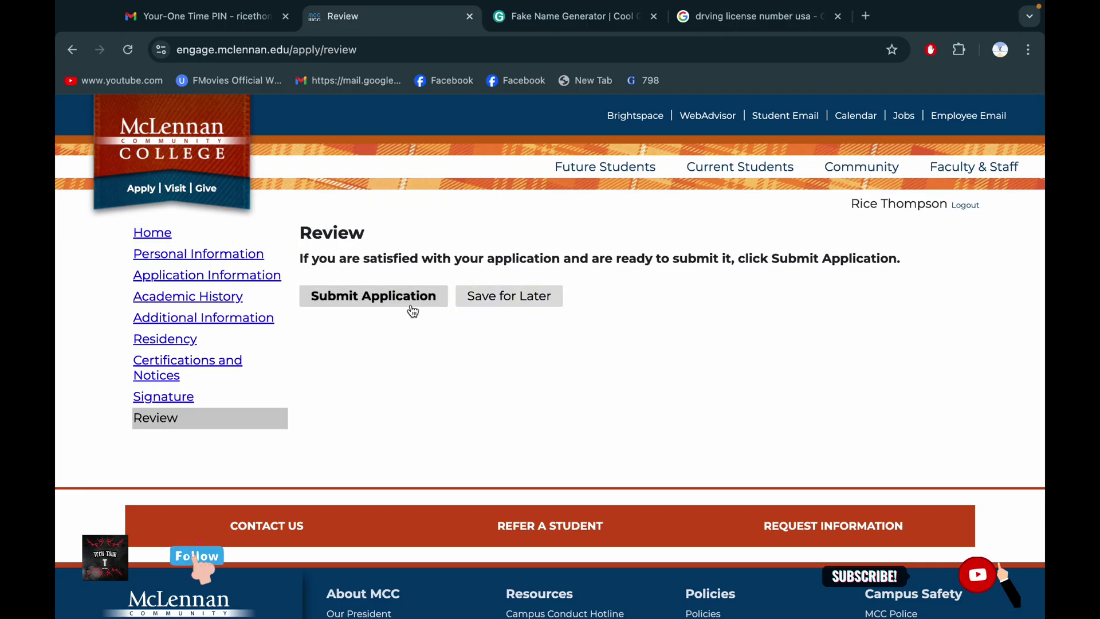
Submit the finished application, confirm the submission dialog, and switch to the Gmail tab
click(306, 293)
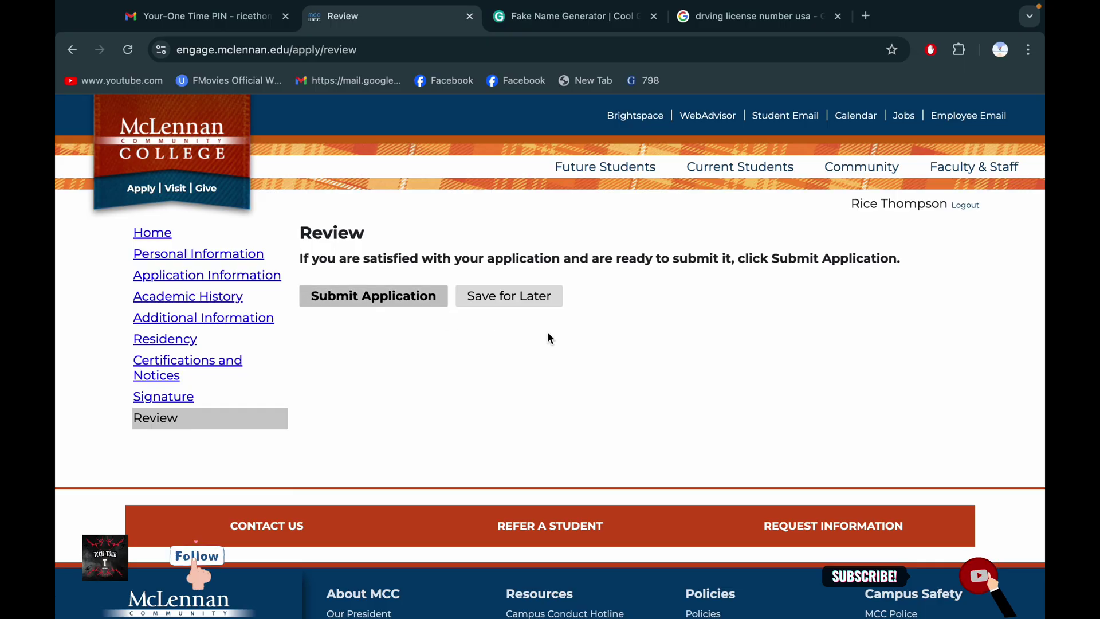
click(374, 301)
click(676, 199)
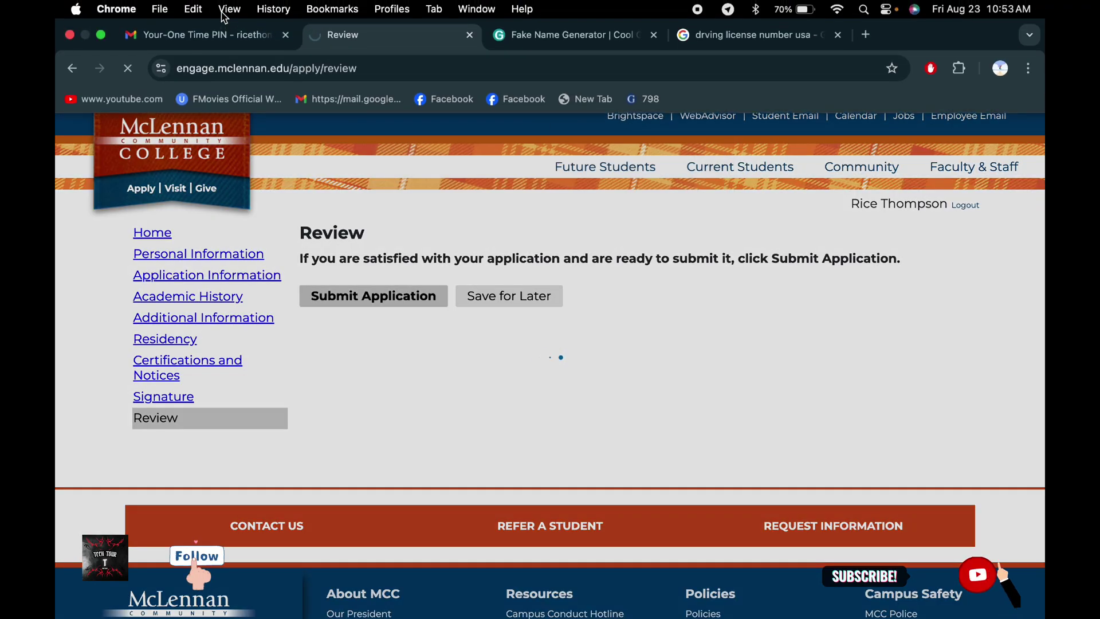
click(229, 16)
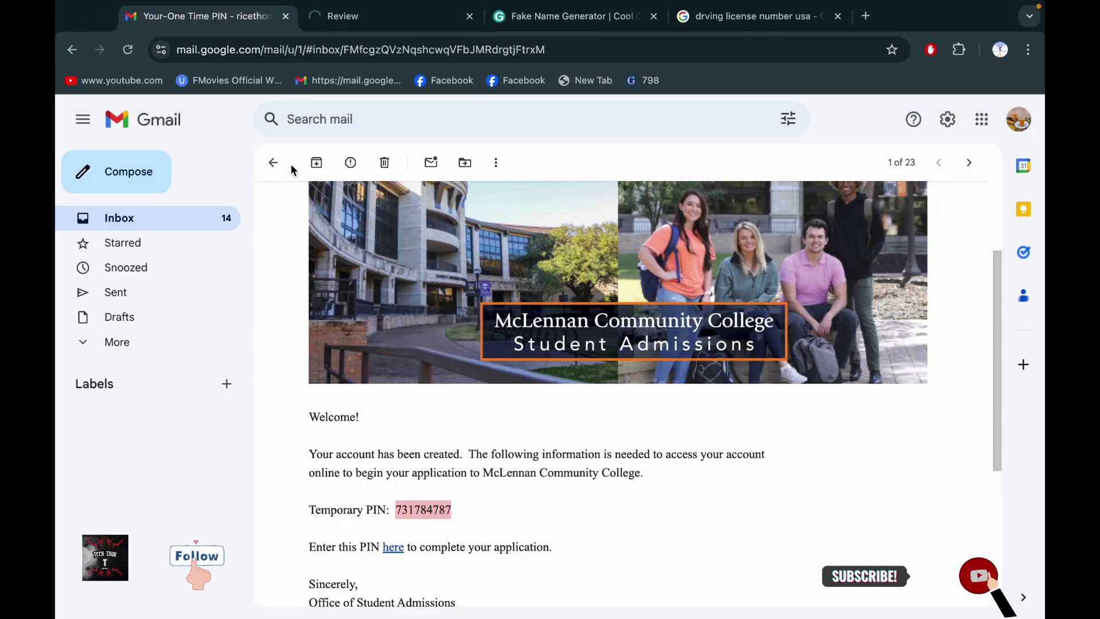
From the inbox, open and read the 'Your Application to MCC has been submitted' email
click(273, 162)
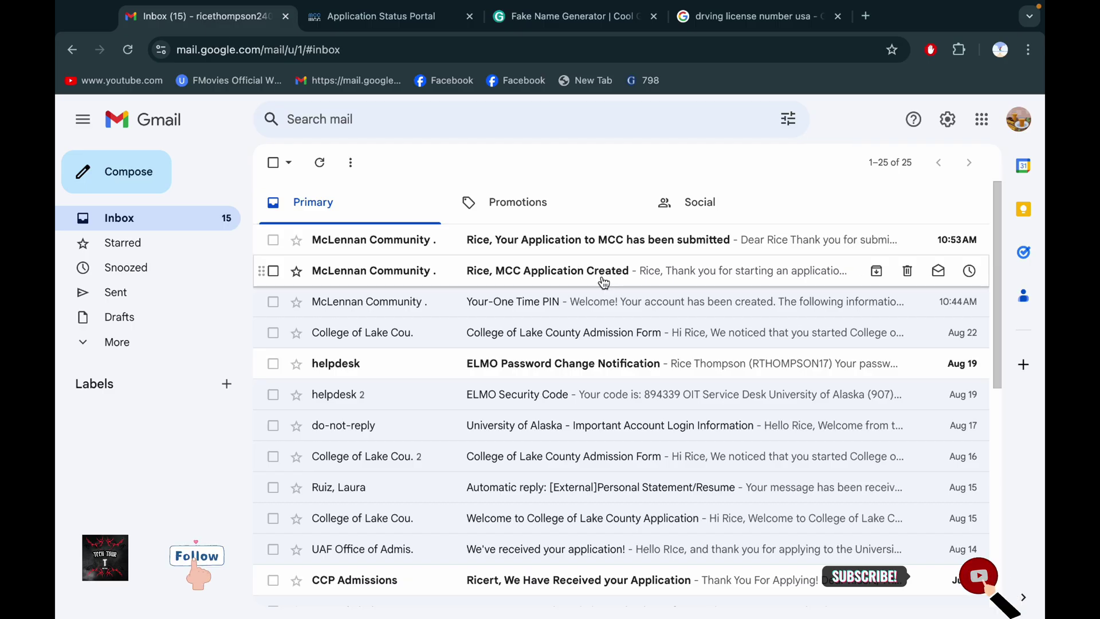
click(515, 253)
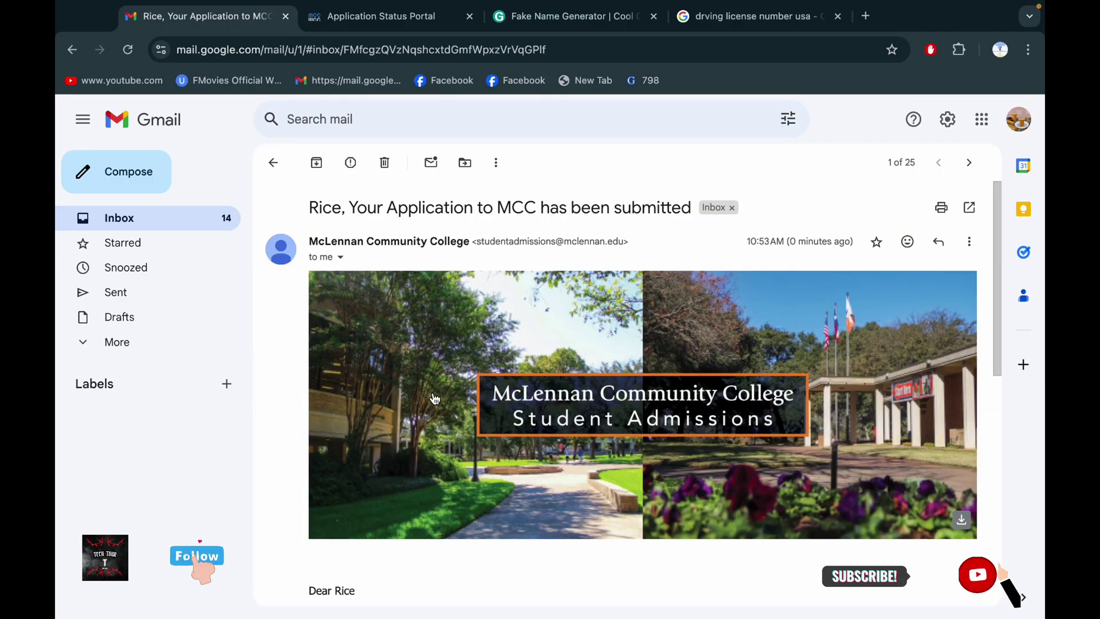
scroll(432, 391, down, 6)
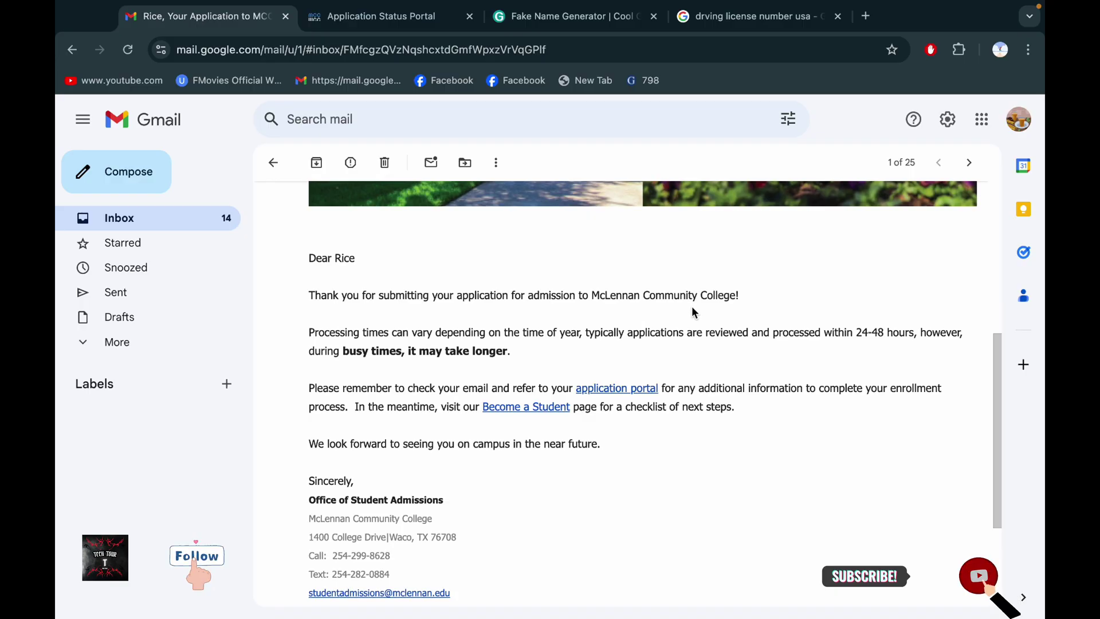
scroll(692, 306, up, 1)
scroll(692, 306, down, 1)
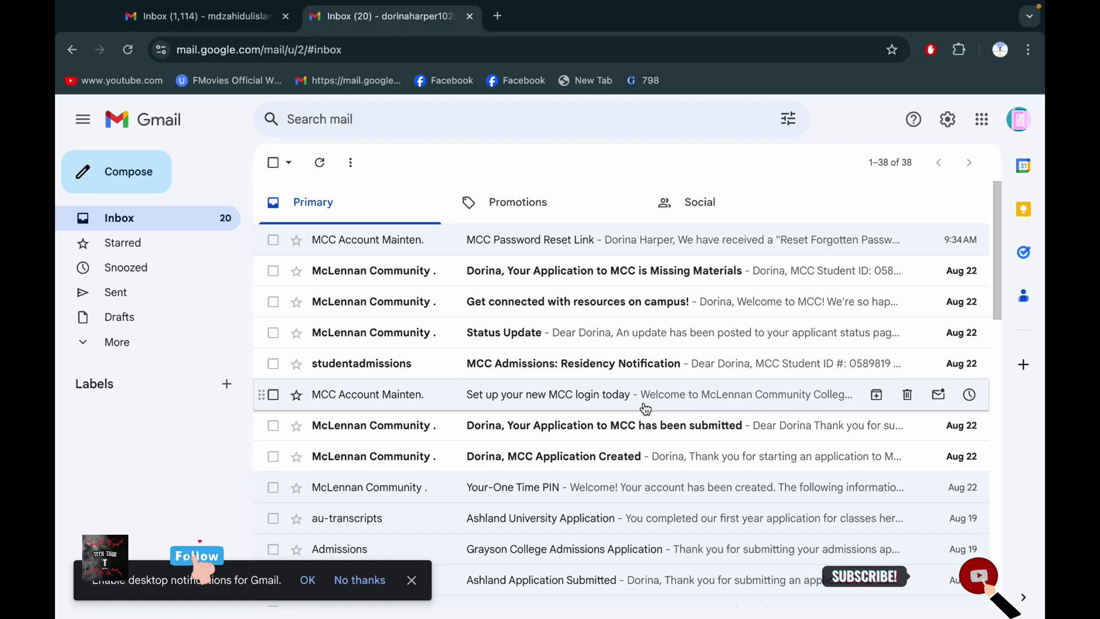
In the 'Set up your new MCC login today' email, follow the Create Password link
click(645, 408)
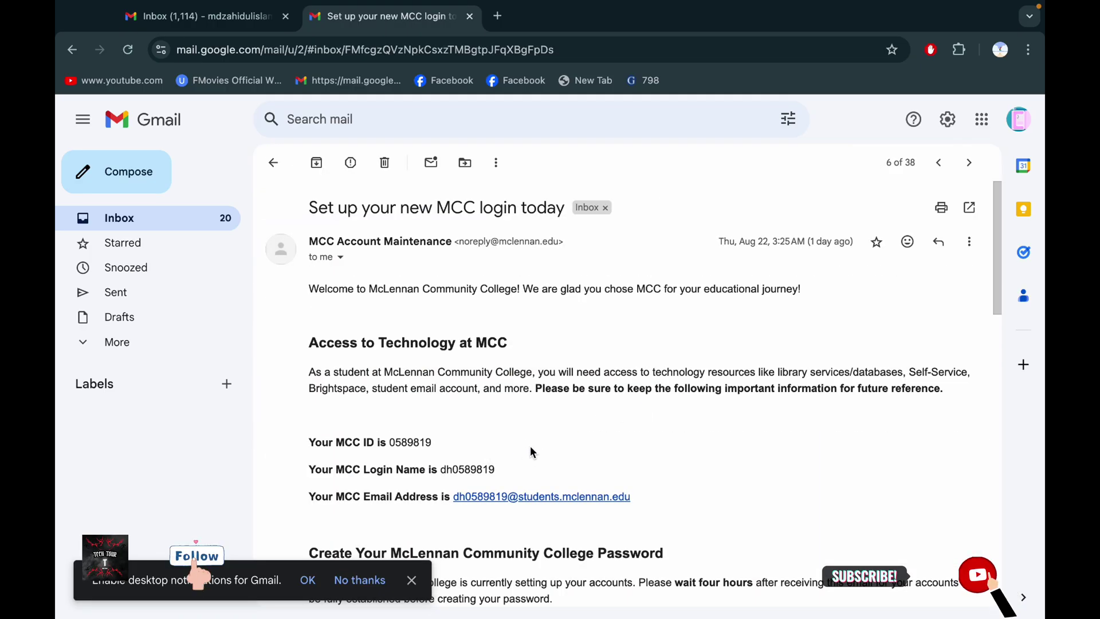
scroll(531, 446, down, 5)
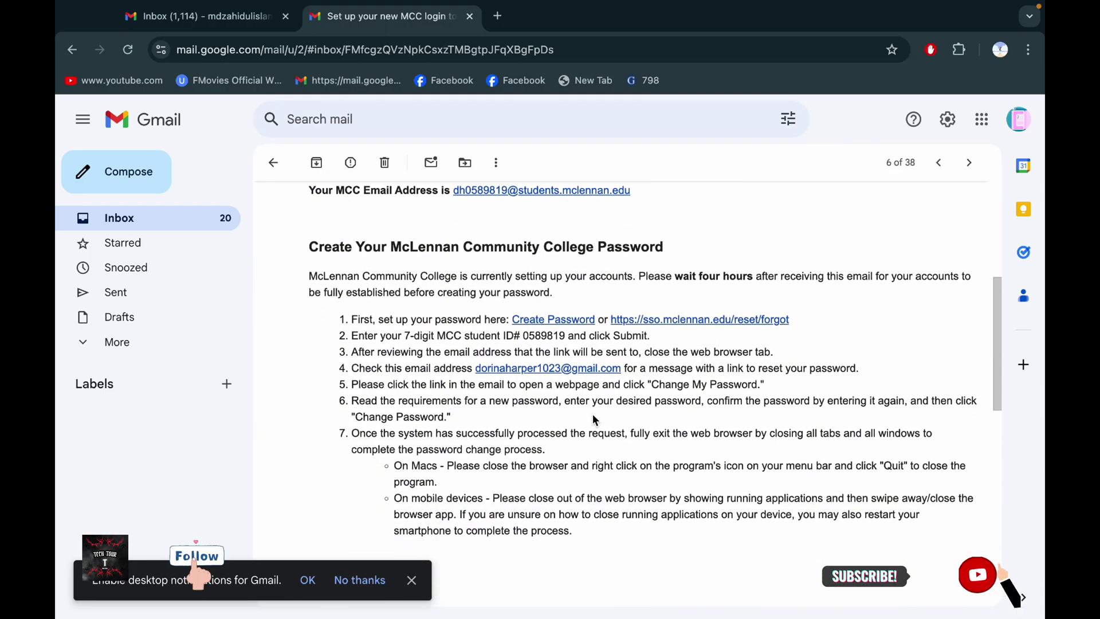
click(553, 320)
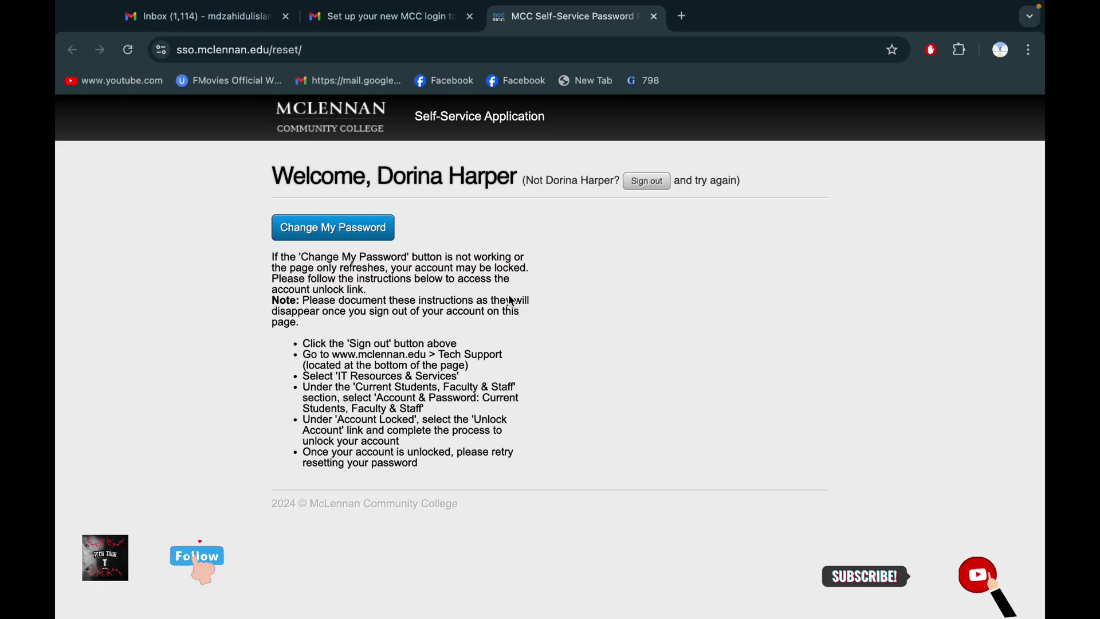
Return to the inbox, open the MCC Password Reset Link email and follow its link
click(409, 30)
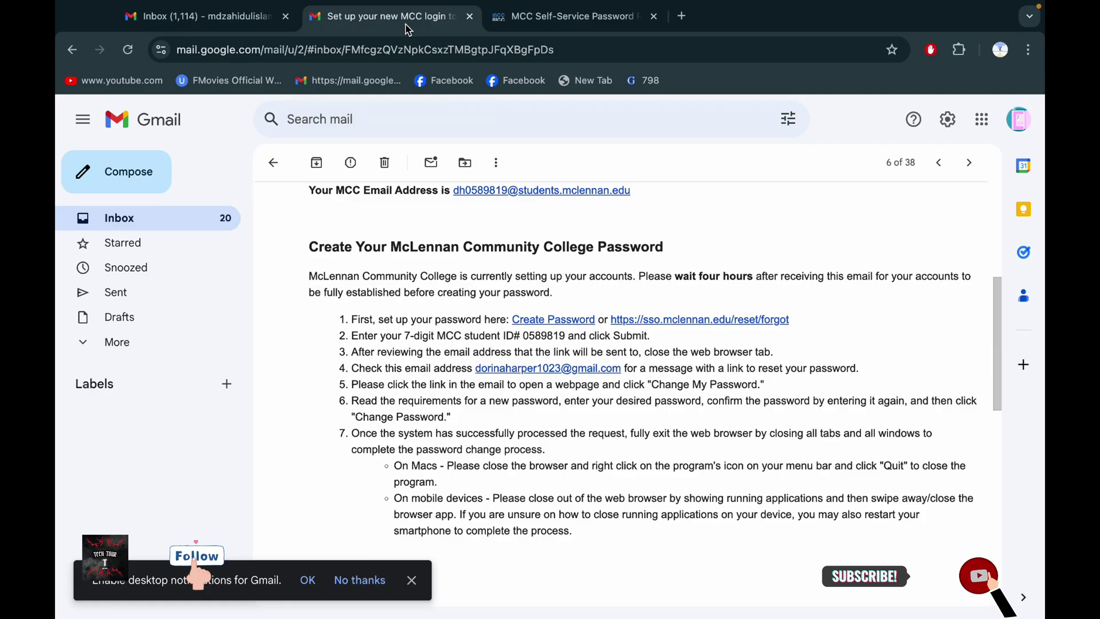
click(272, 162)
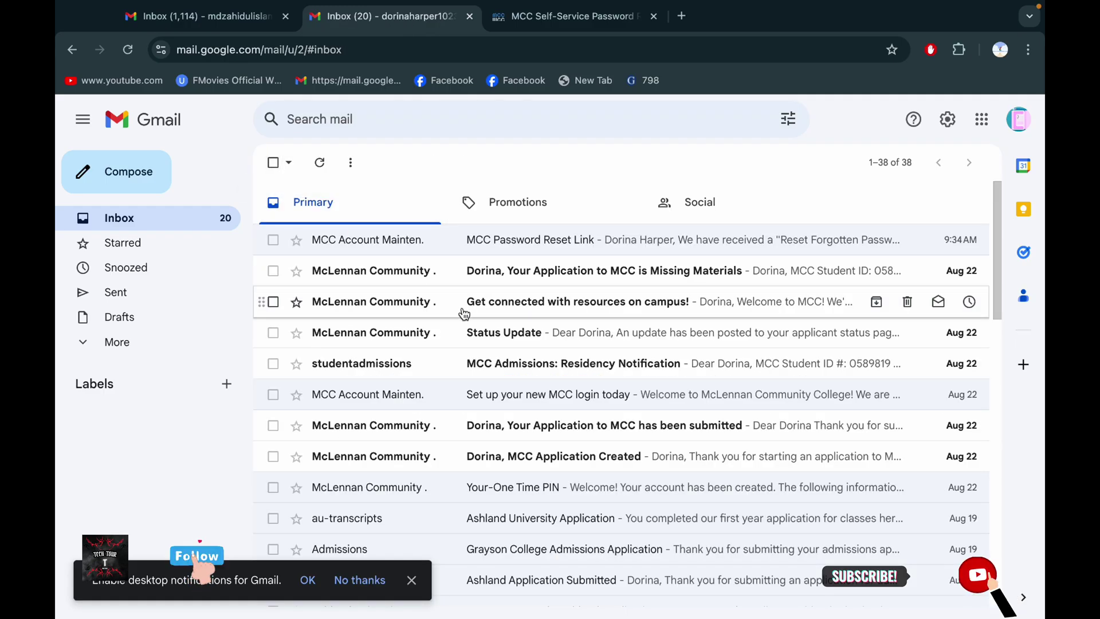
click(550, 249)
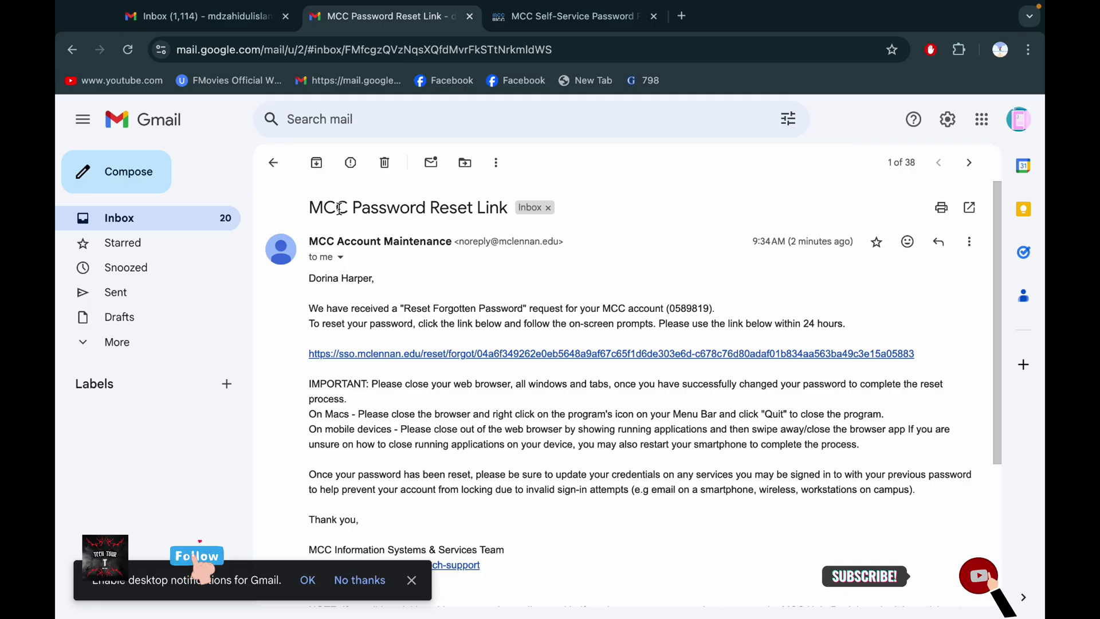
click(426, 356)
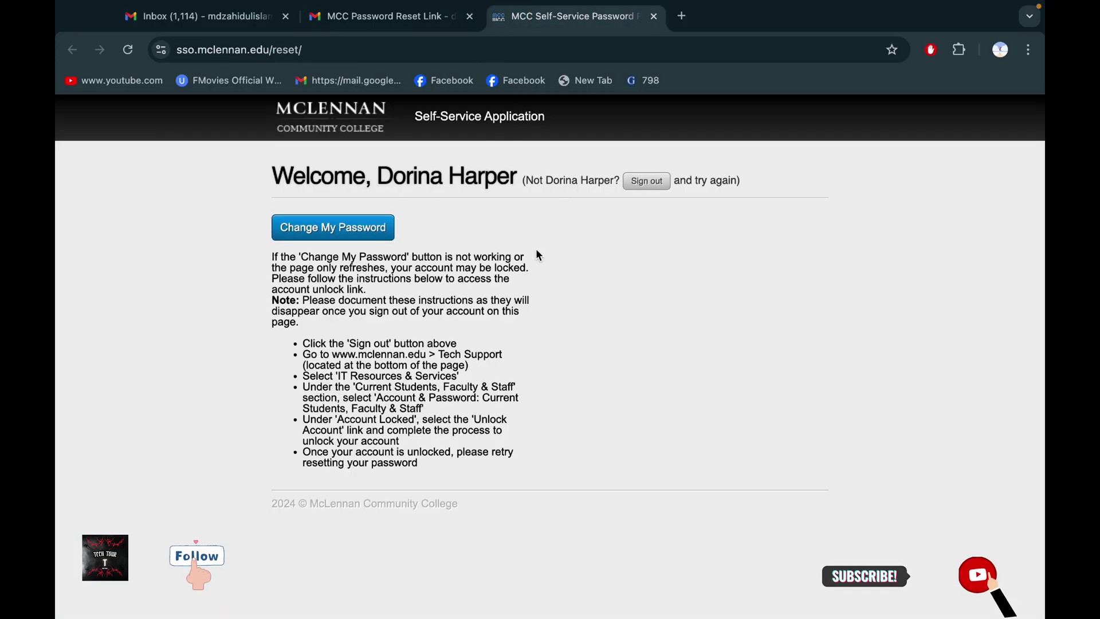
On the MCC Self-Service welcome page, open the Change My Password form
click(417, 14)
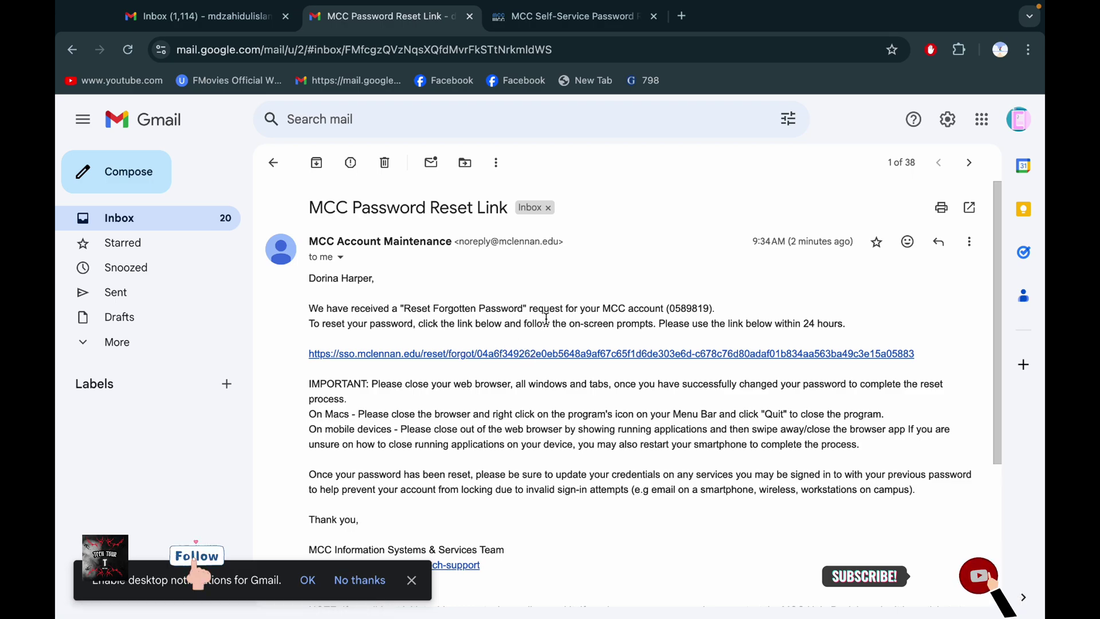
click(588, 18)
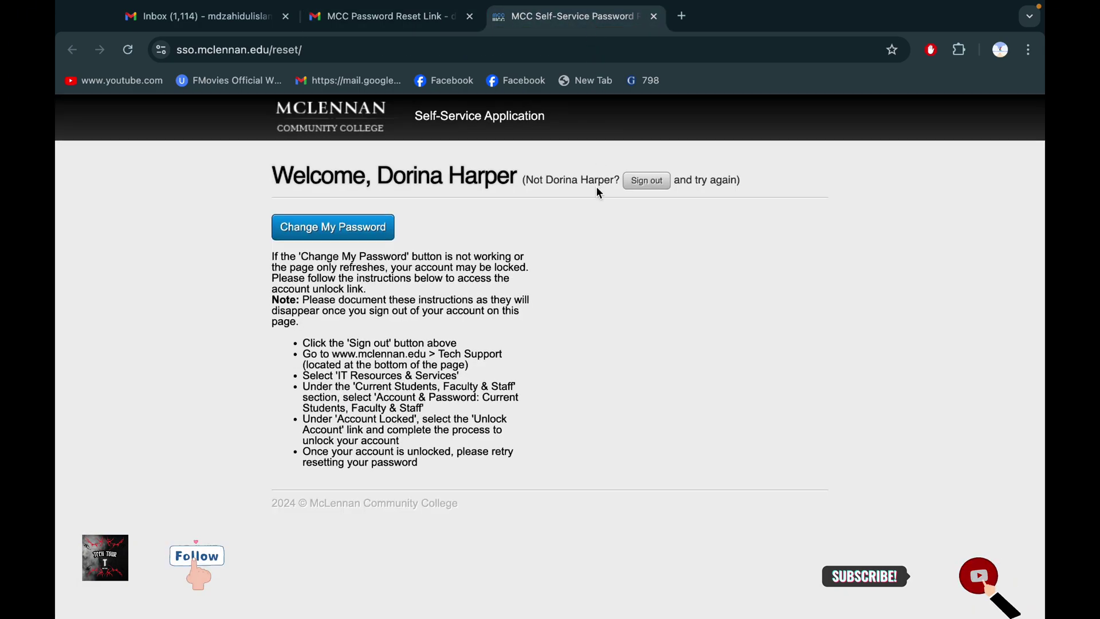
click(344, 238)
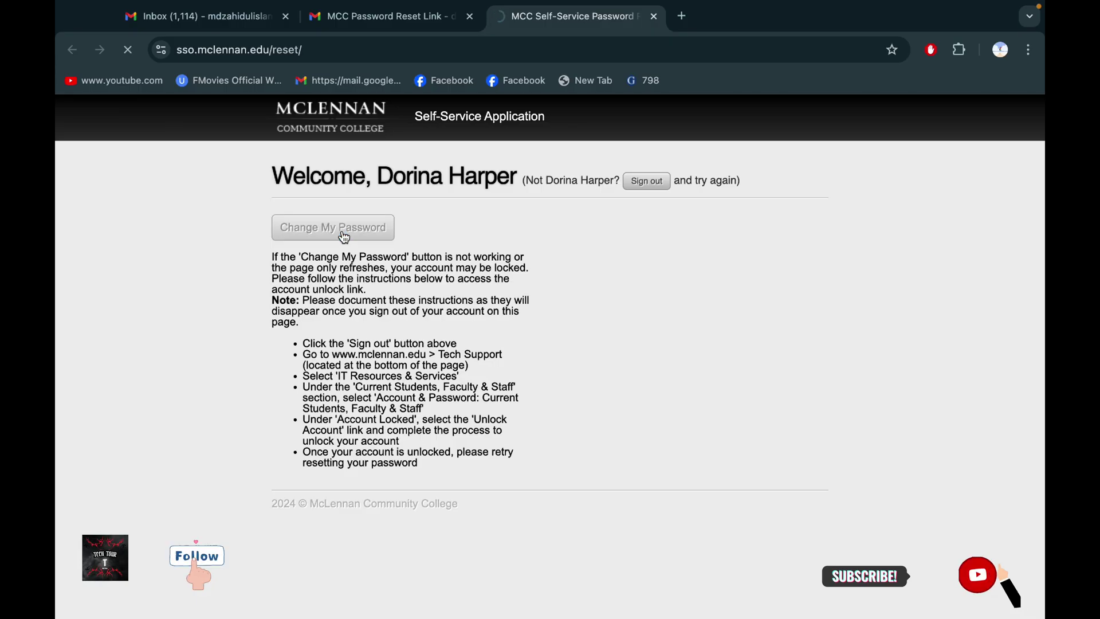
scroll(345, 238, down, 3)
mouse_move(1042, 617)
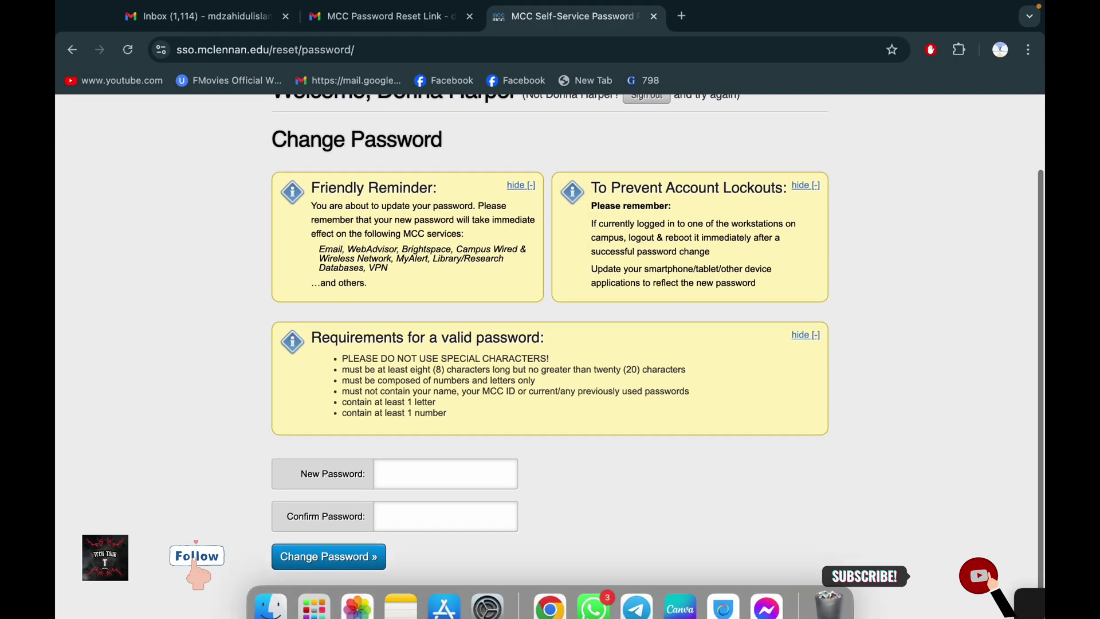
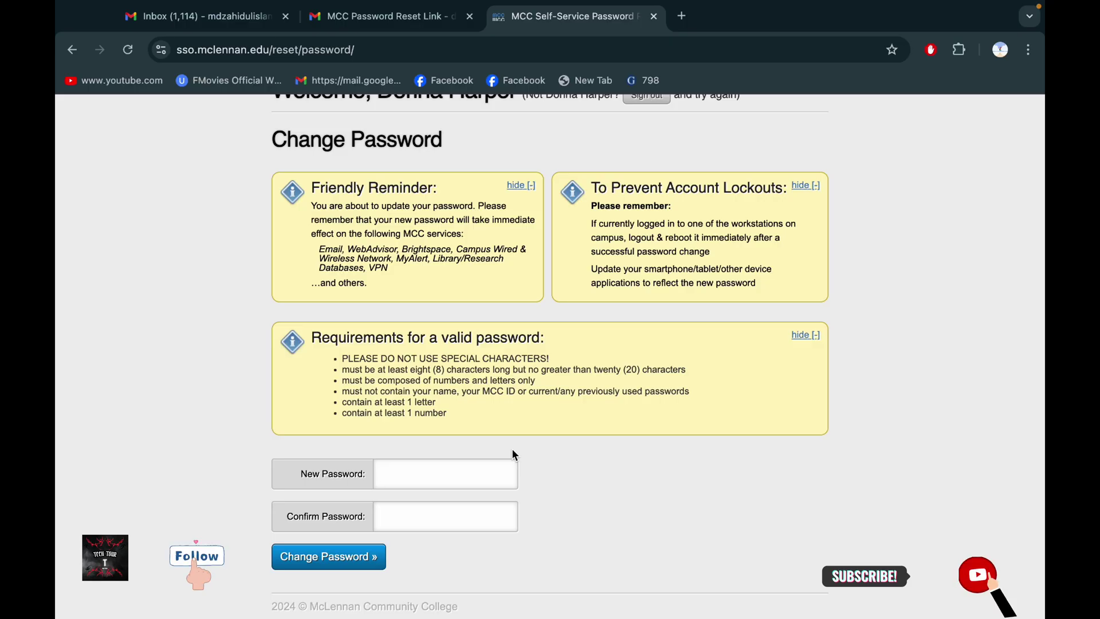
Submit a new password with a non-matching confirmation, which is rejected as not meeting requirements
click(440, 472)
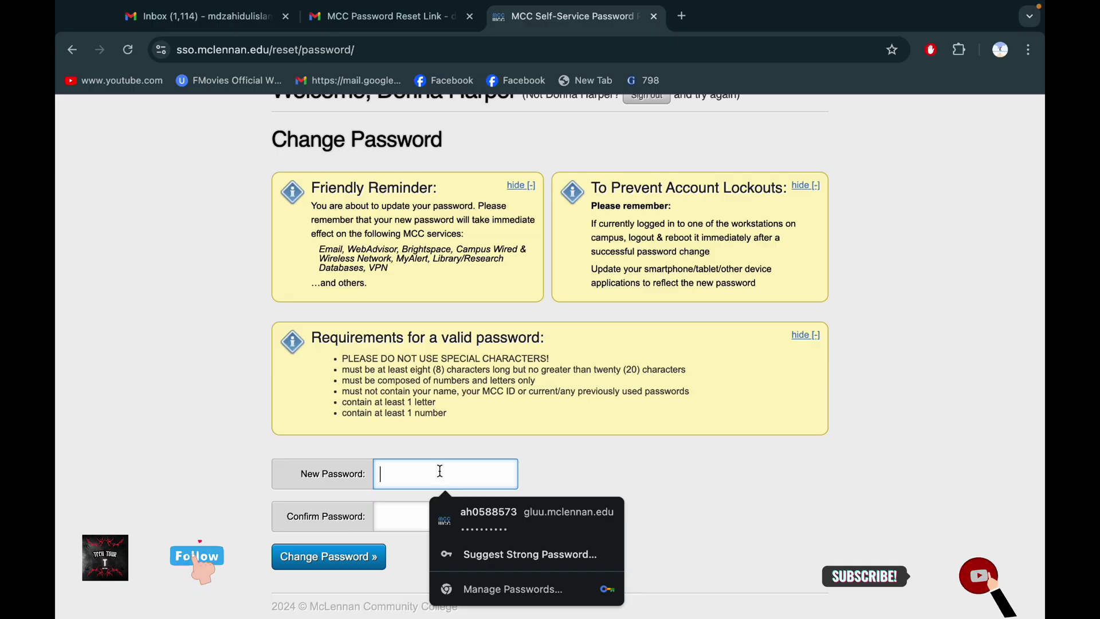
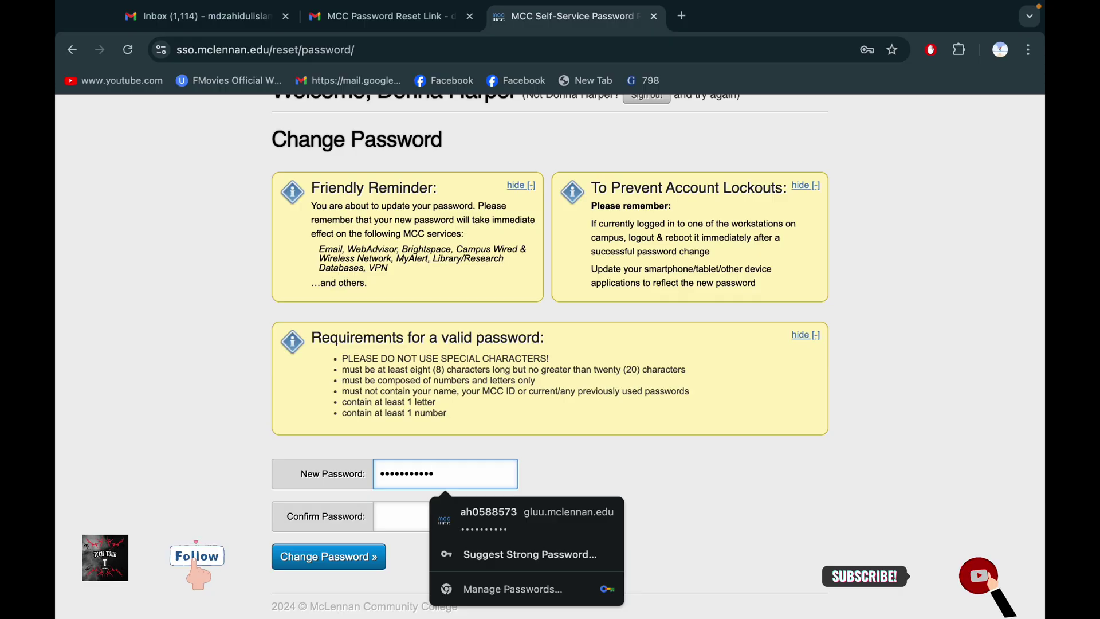
click(395, 528)
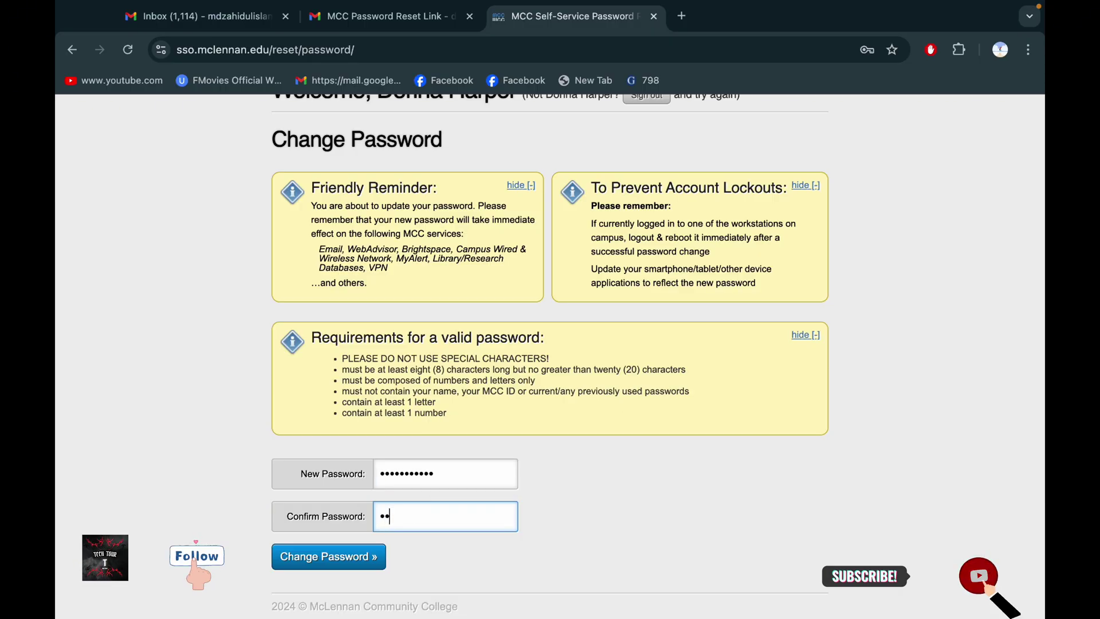
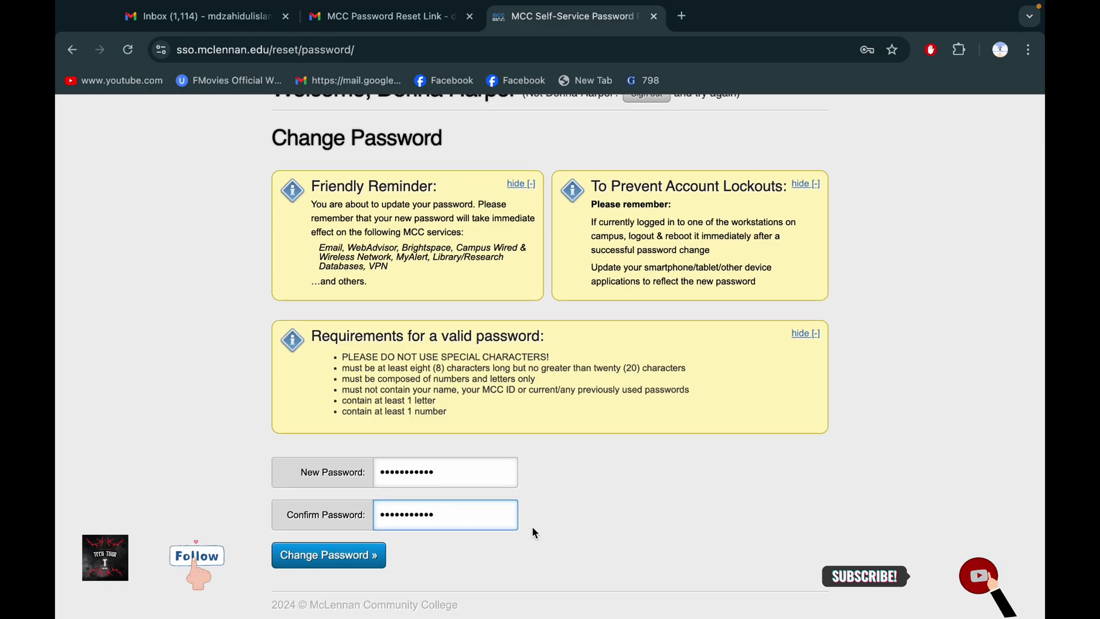
click(334, 569)
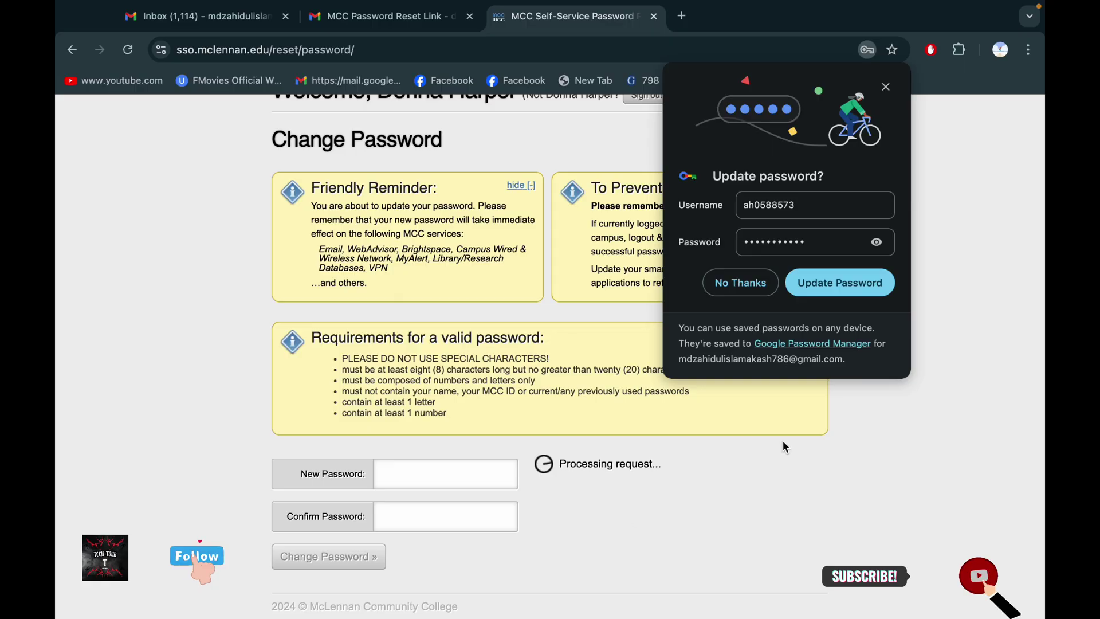
Paste the new password into both fields and submit, declining Chrome's update-password prompts, then return to Gmail
click(755, 292)
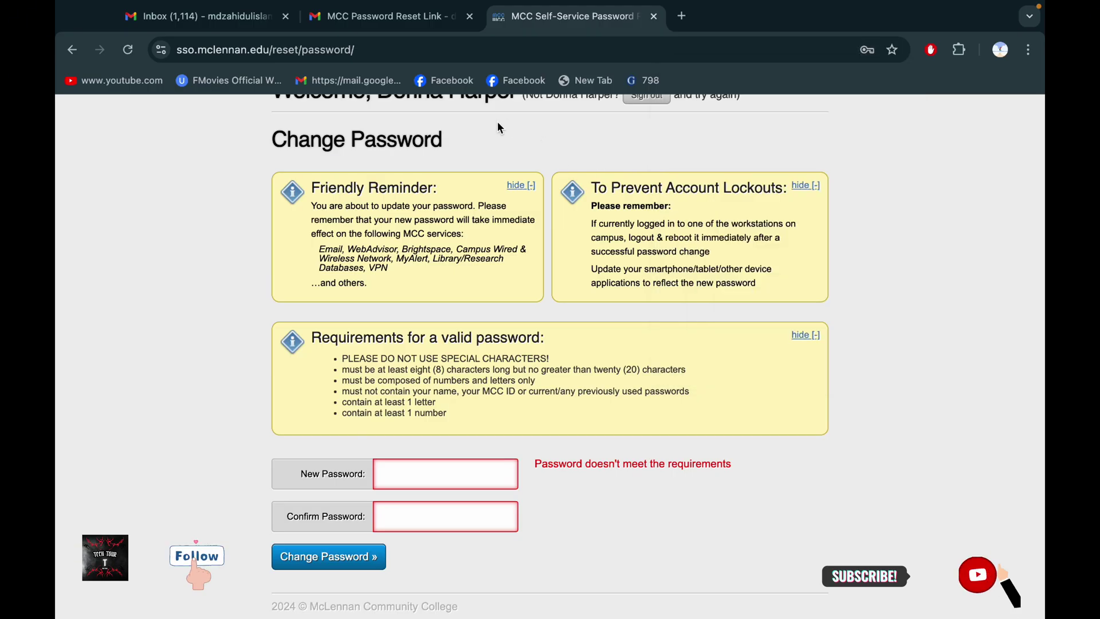
click(447, 474)
key(ctrl+v)
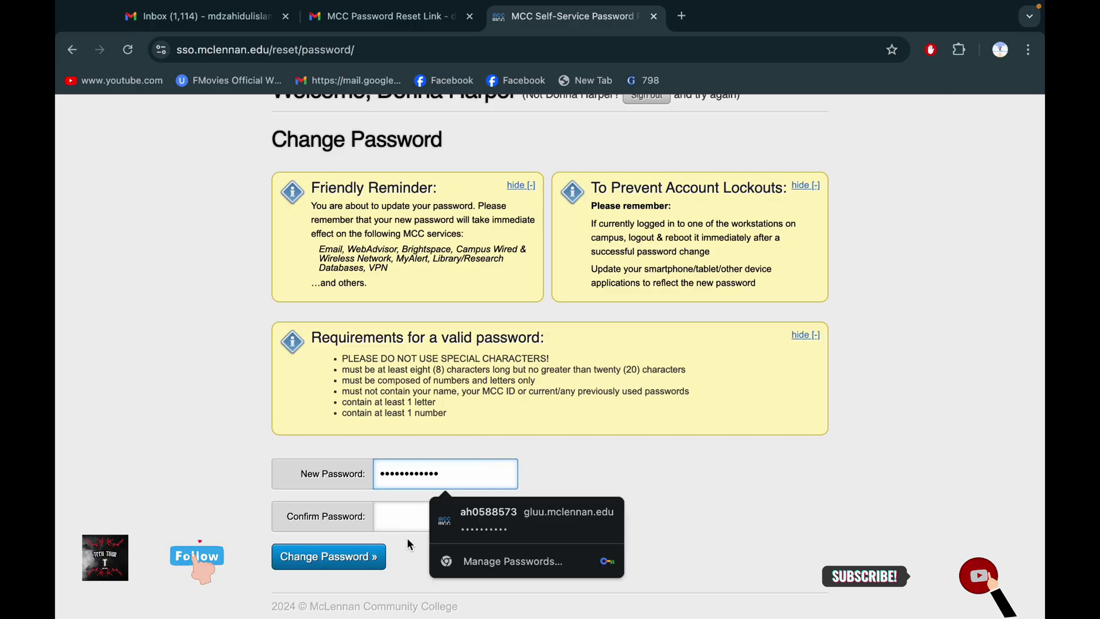
click(400, 524)
key(ctrl+v)
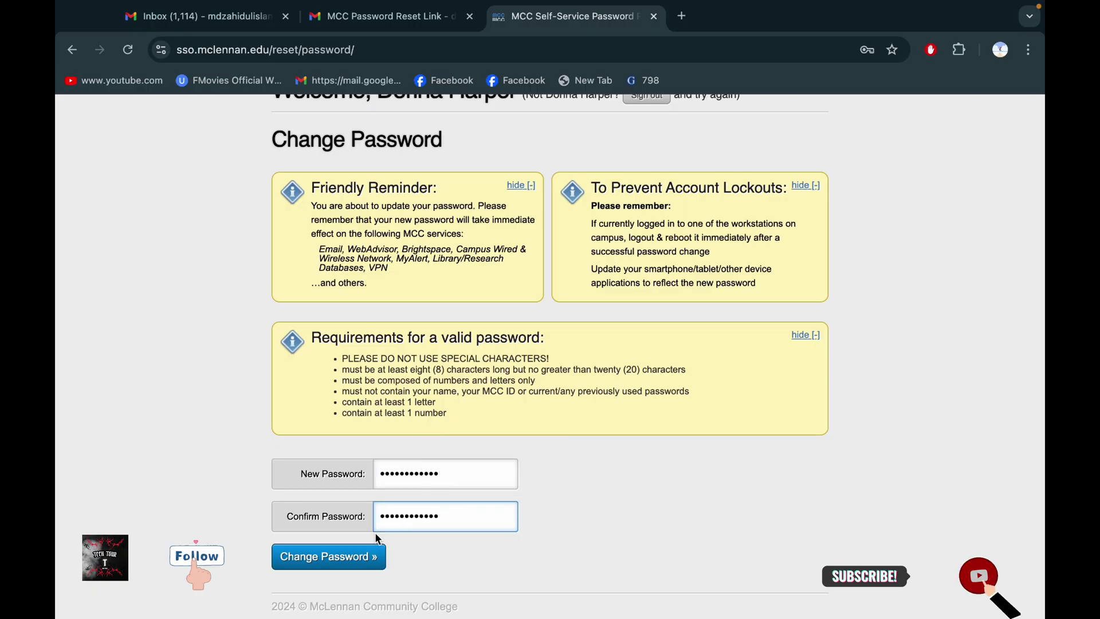
click(343, 571)
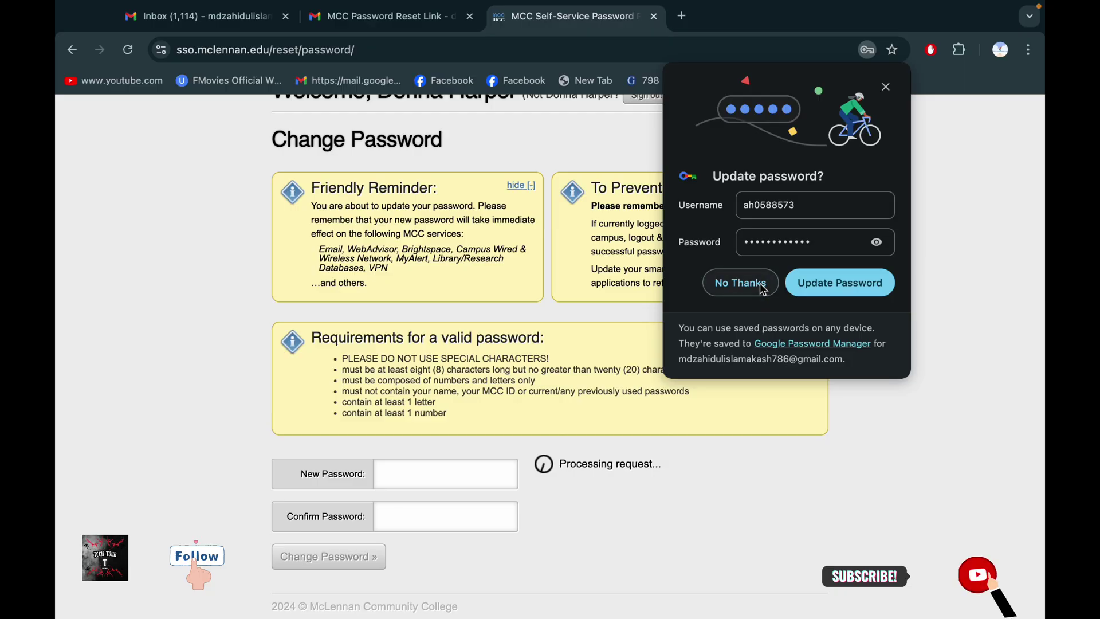
click(741, 284)
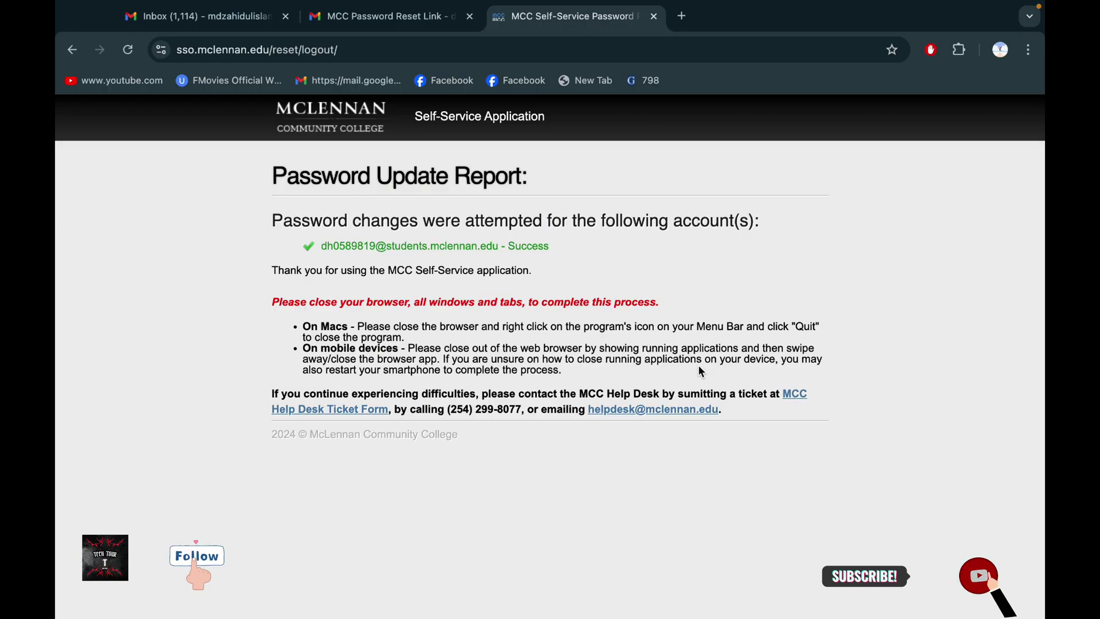
click(335, 30)
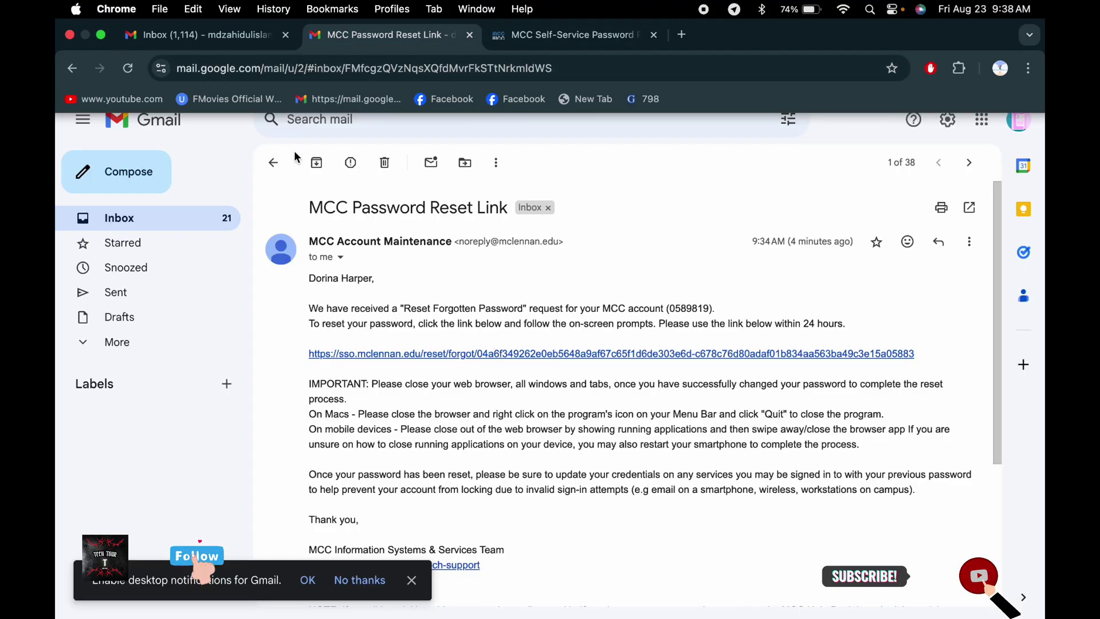
Go back to the inbox and open the 'Set up your new MCC login today' email
click(274, 162)
scroll(400, 280, down, 2)
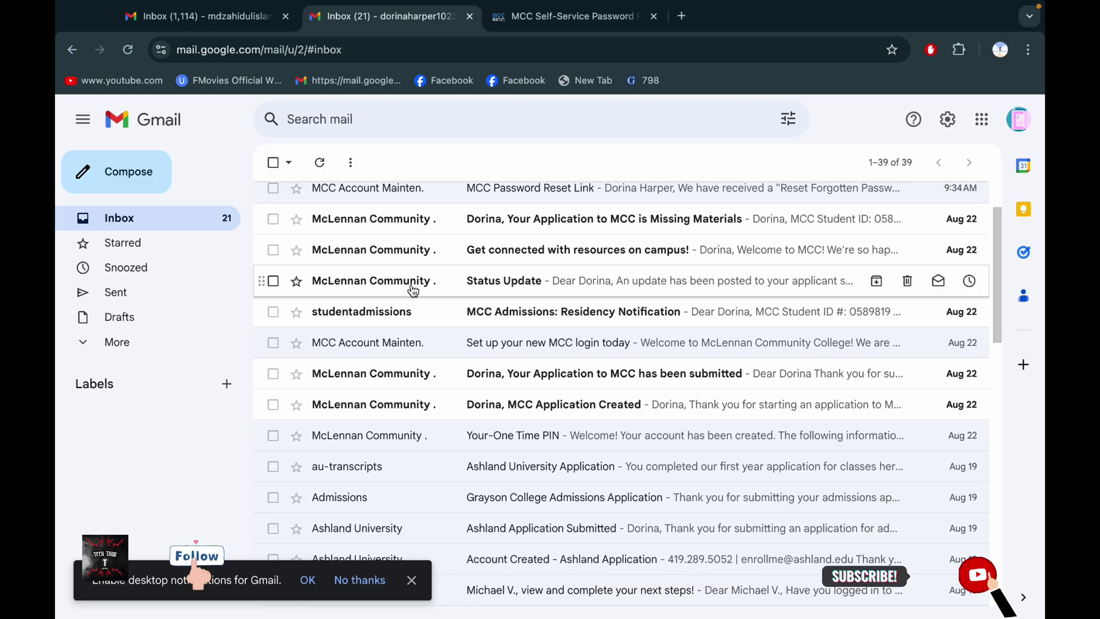
click(487, 344)
scroll(544, 387, down, 3)
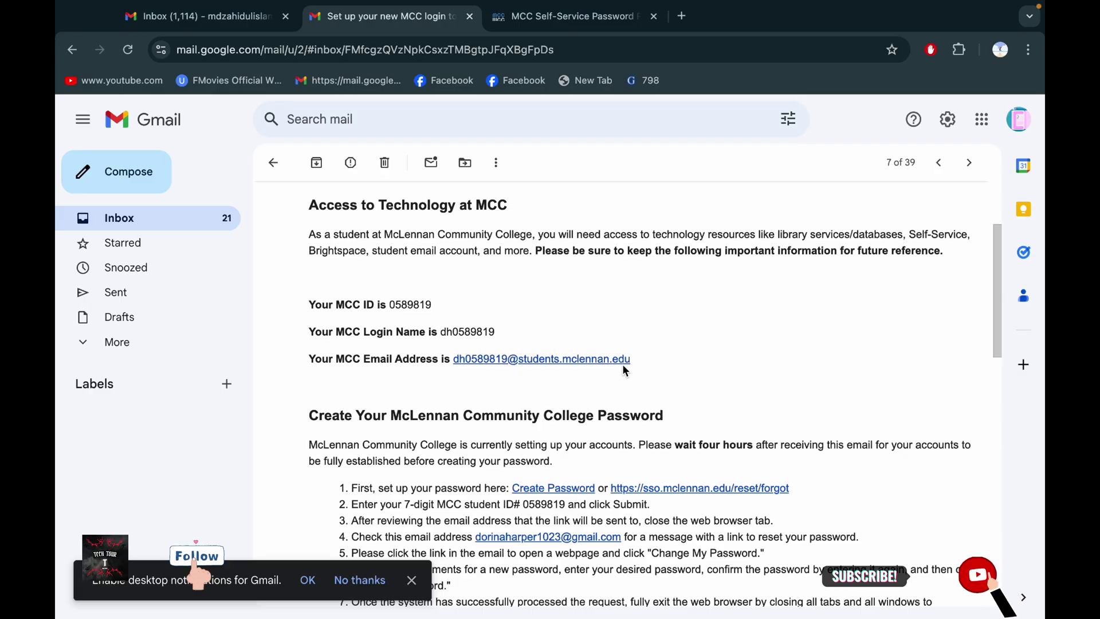
Open the 'MCC Password Change Confirmation' email from the inbox
click(274, 163)
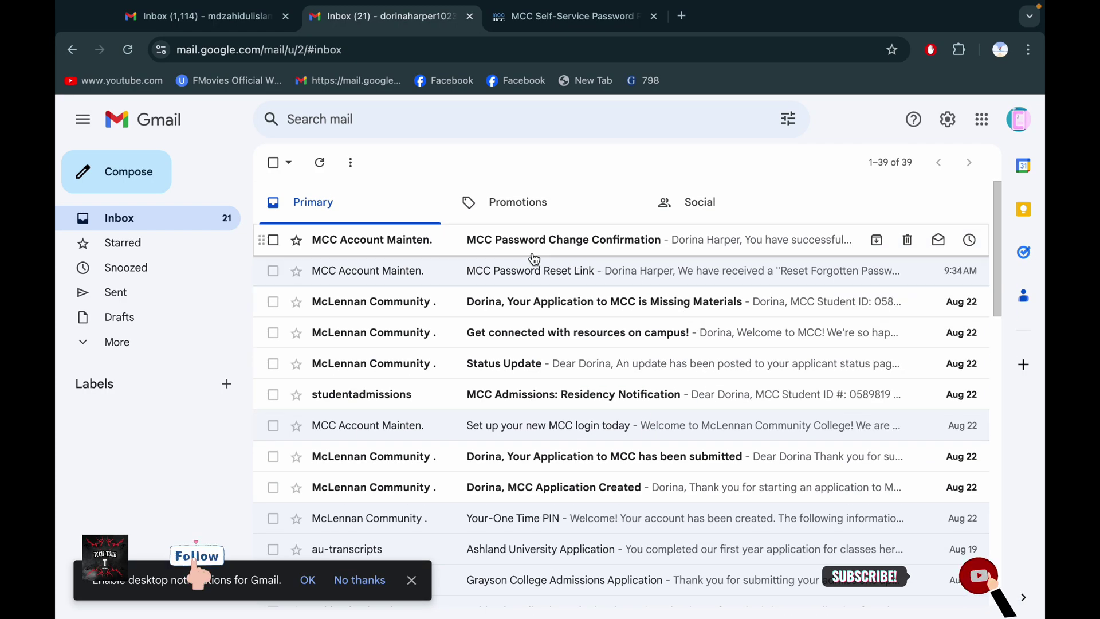
click(625, 255)
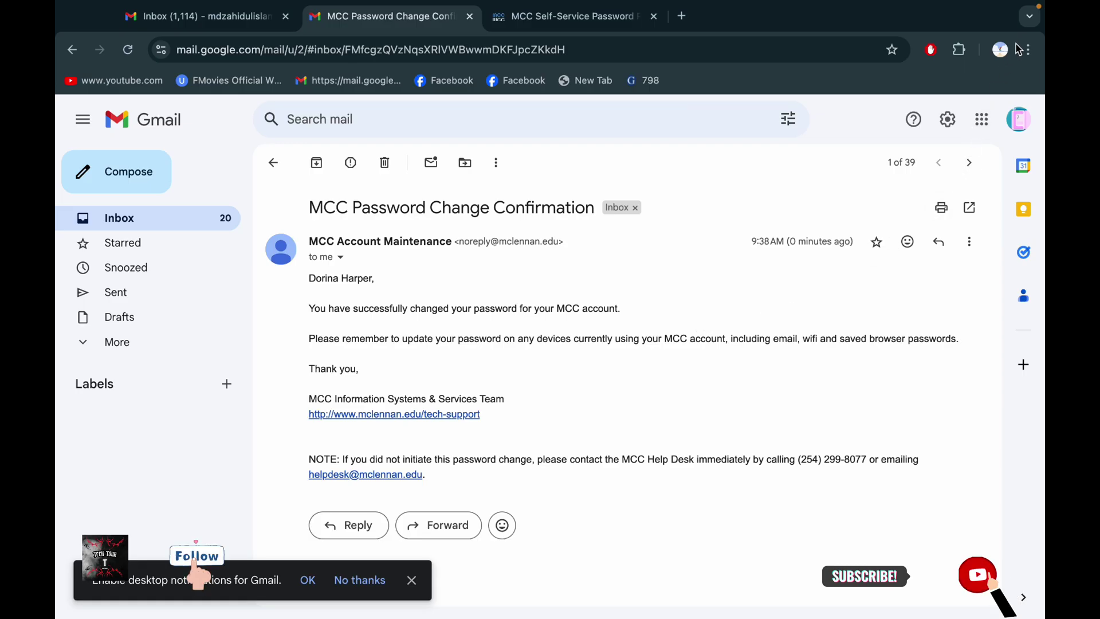
click(1032, 55)
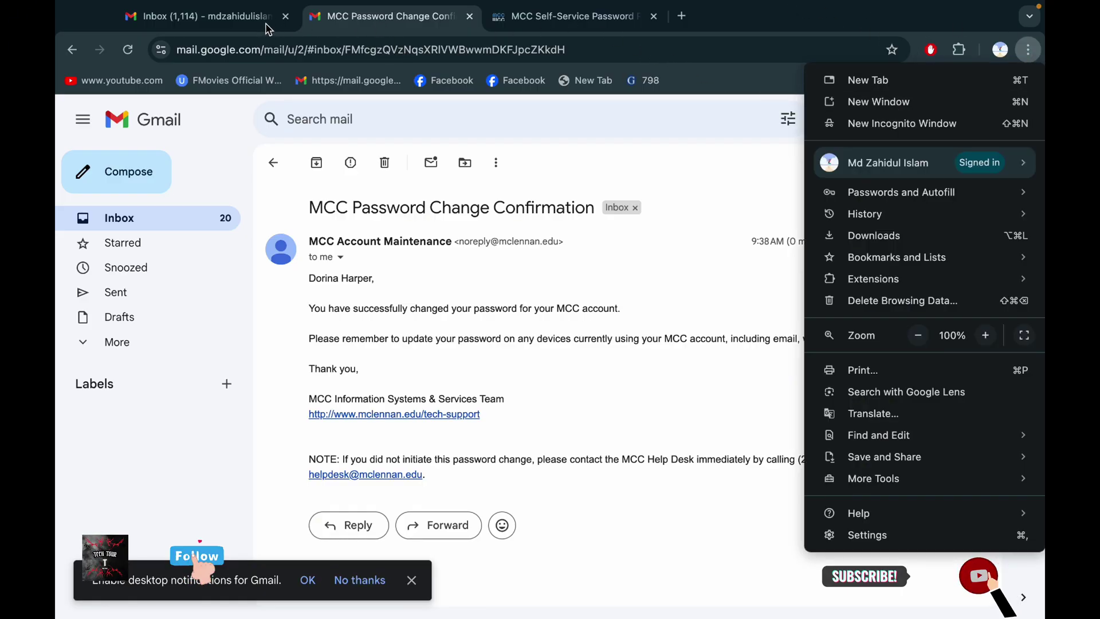
In a new incognito window, search 'gmail' and go to the Google sign-in page
click(869, 124)
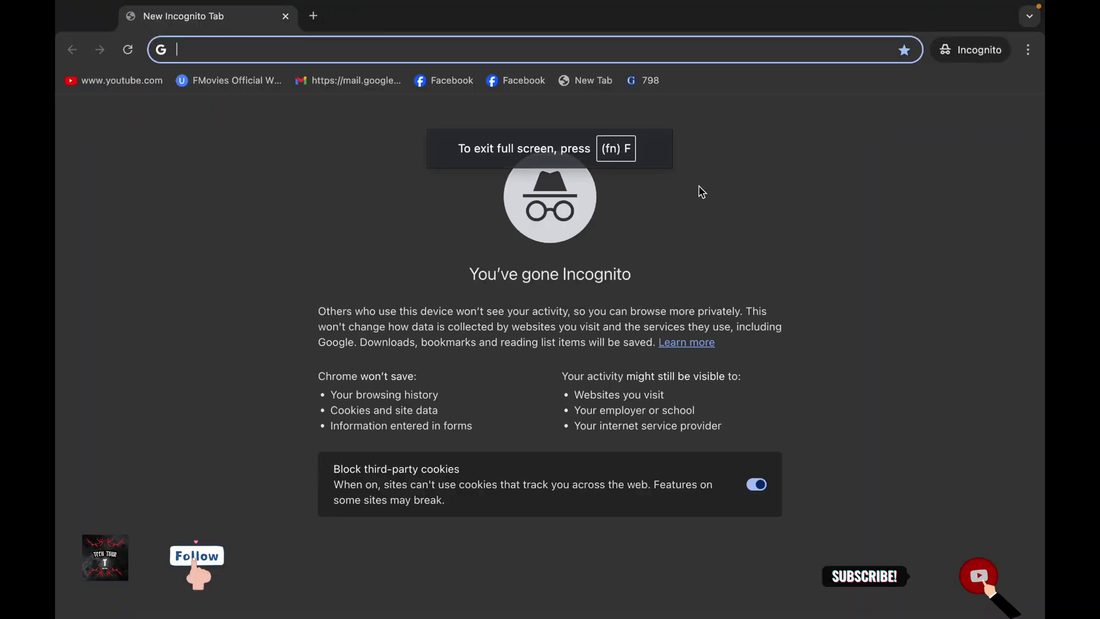
text(gmail)
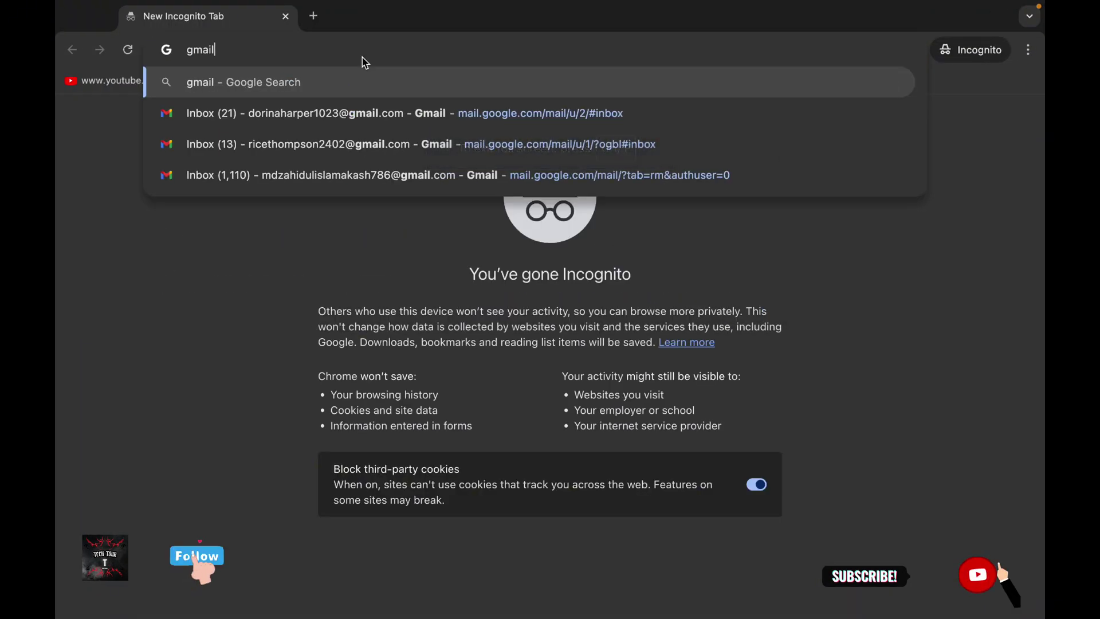
key(Return)
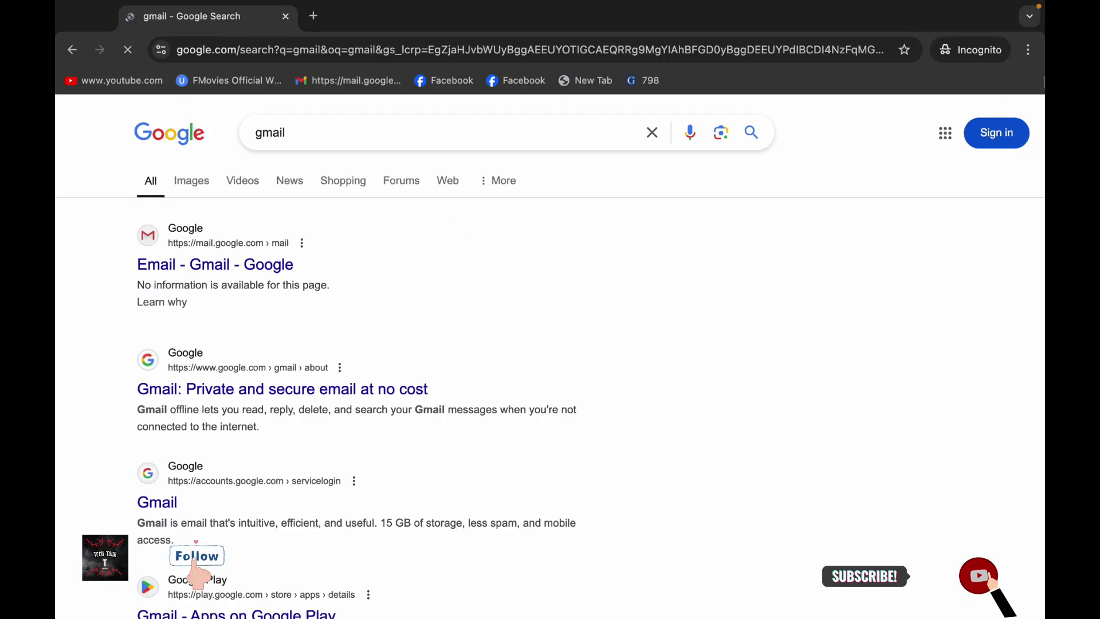
click(995, 141)
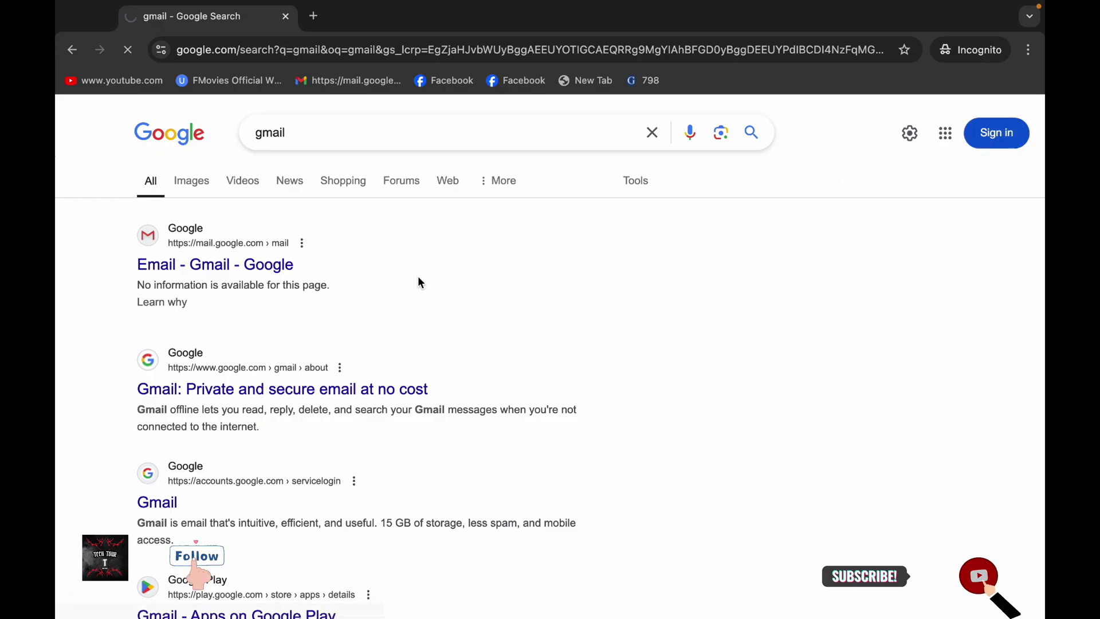
click(639, 290)
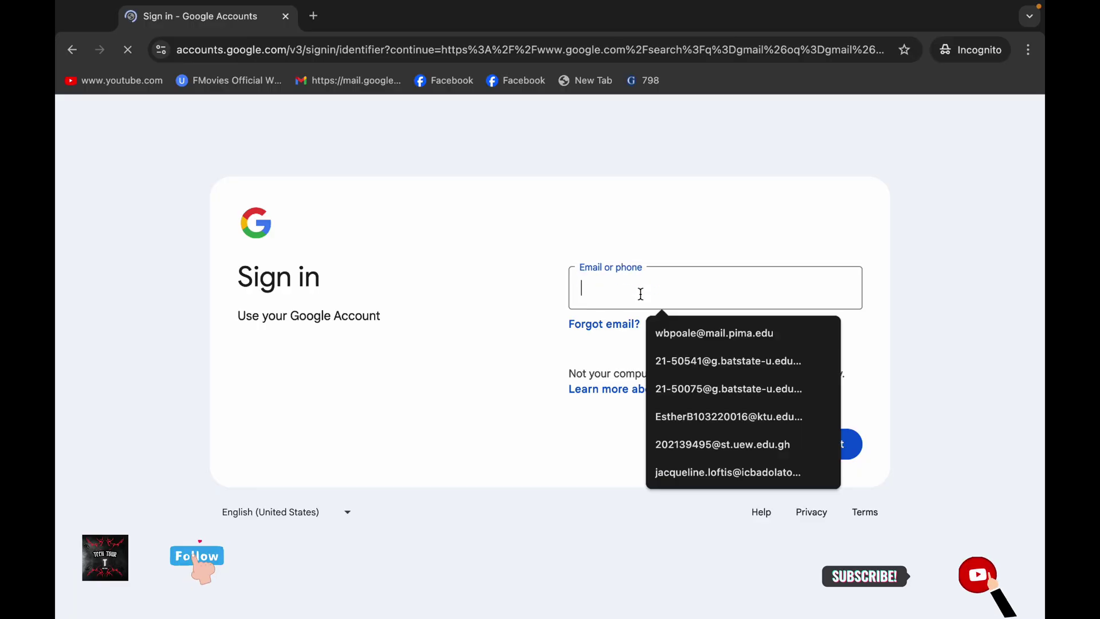
Copy the MCC student email address from the 'Set up your new MCC login today' email
mouse_move(598, 546)
click(537, 575)
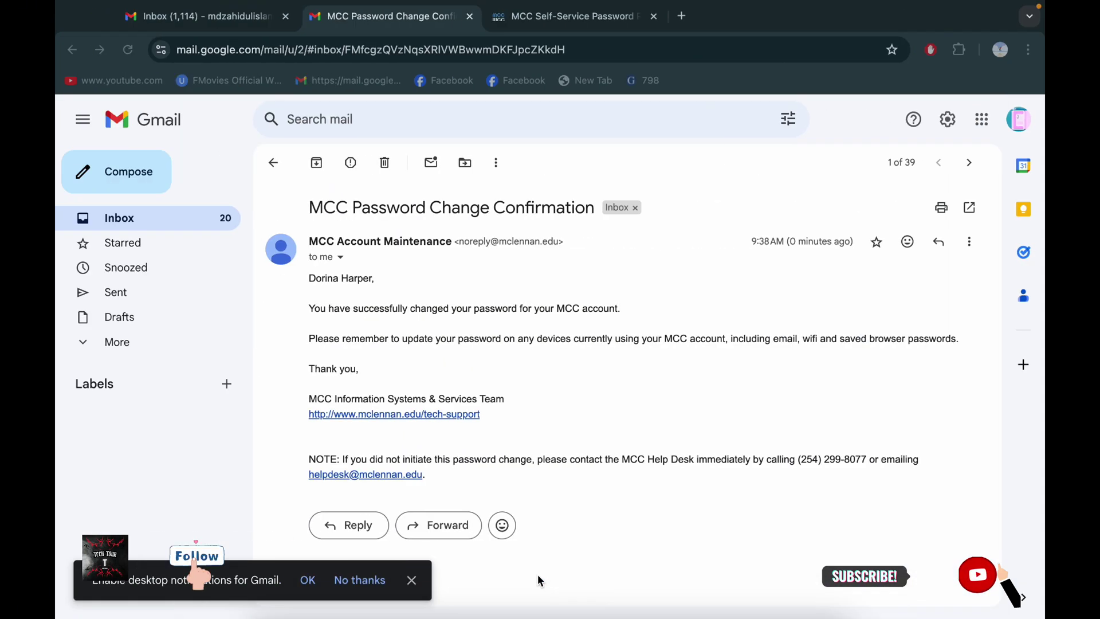
click(274, 167)
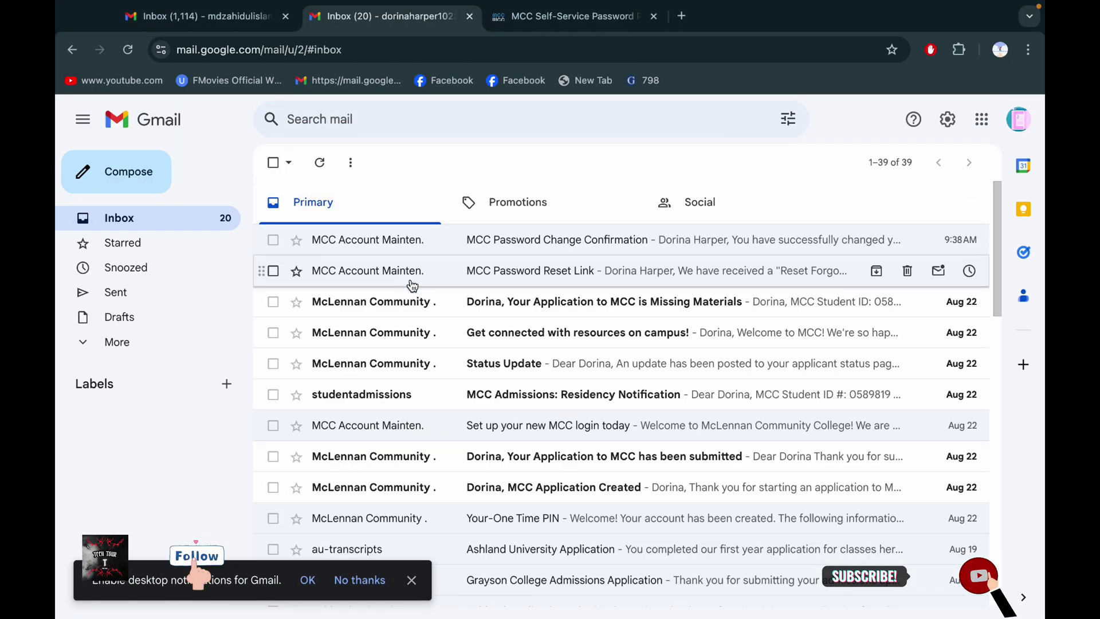
scroll(410, 284, down, 1)
click(580, 402)
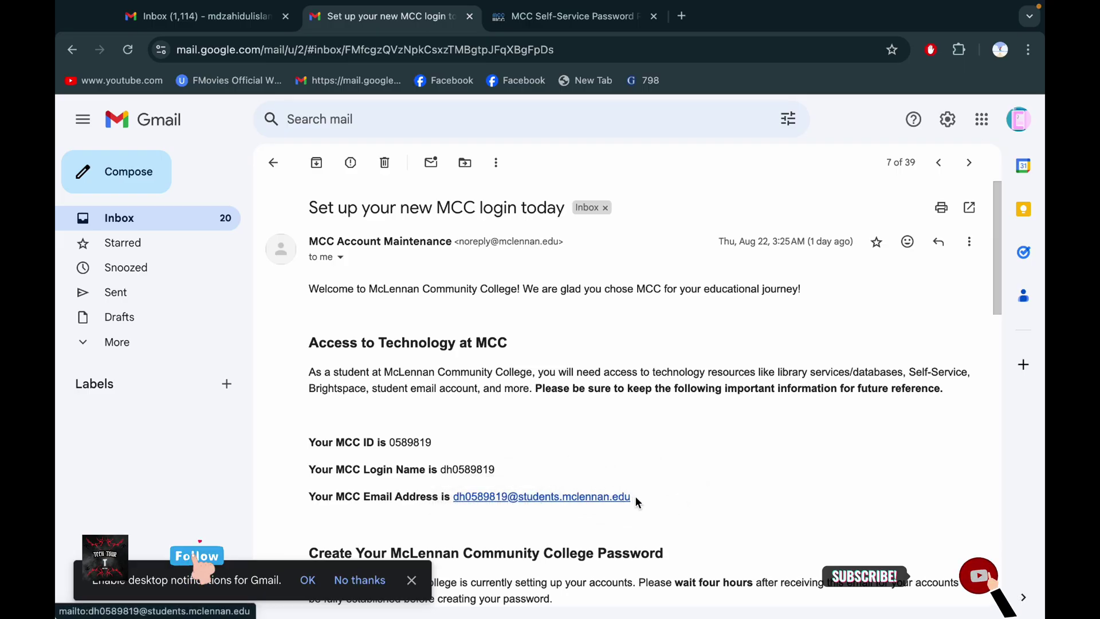
drag(633, 498, 451, 498)
key(super+c)
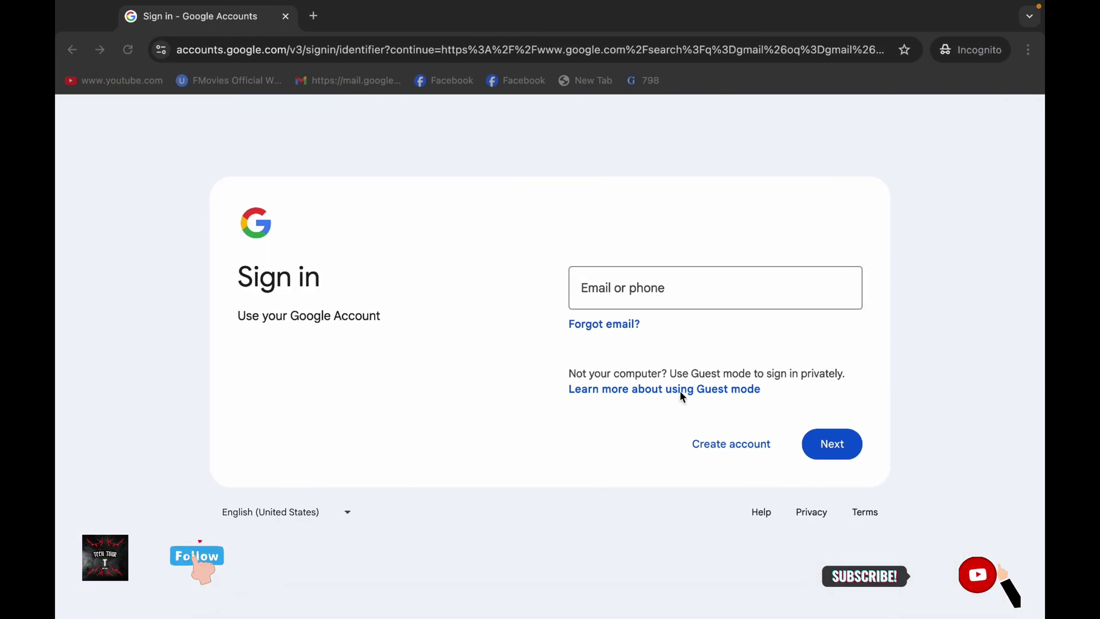
Paste the student email into Google sign-in and continue to the password step
click(643, 307)
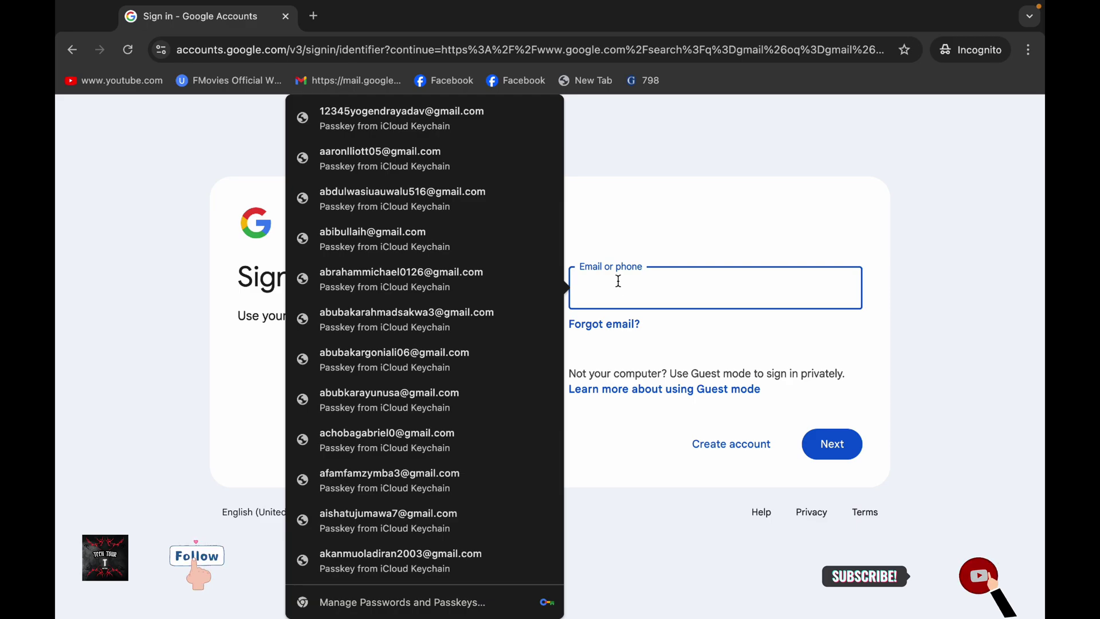
key(super+v)
key(Return)
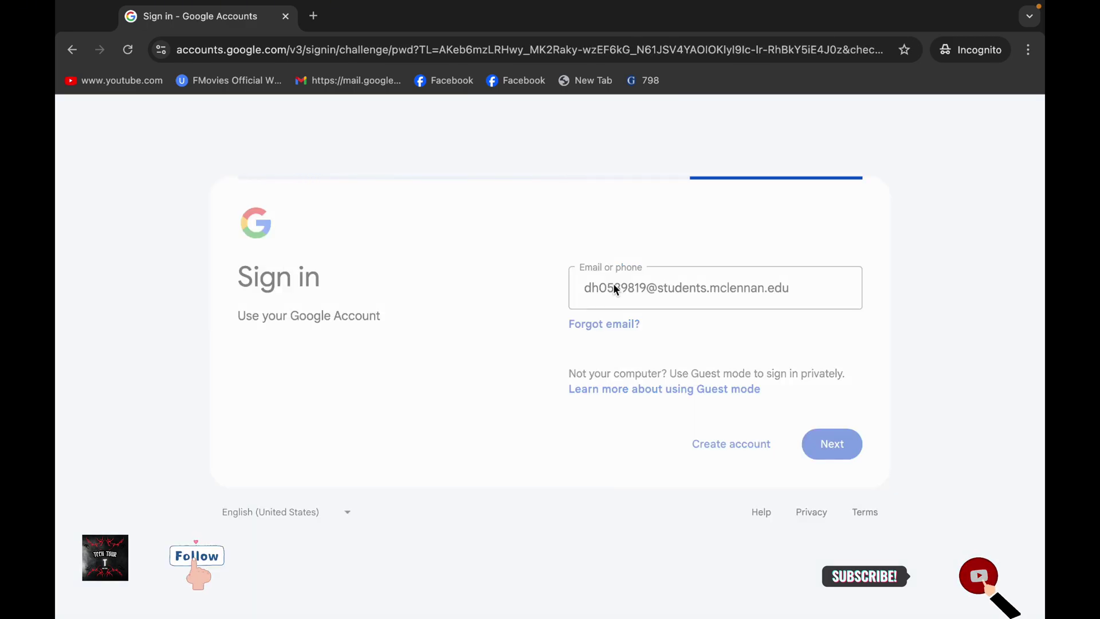
mouse_move(600, 575)
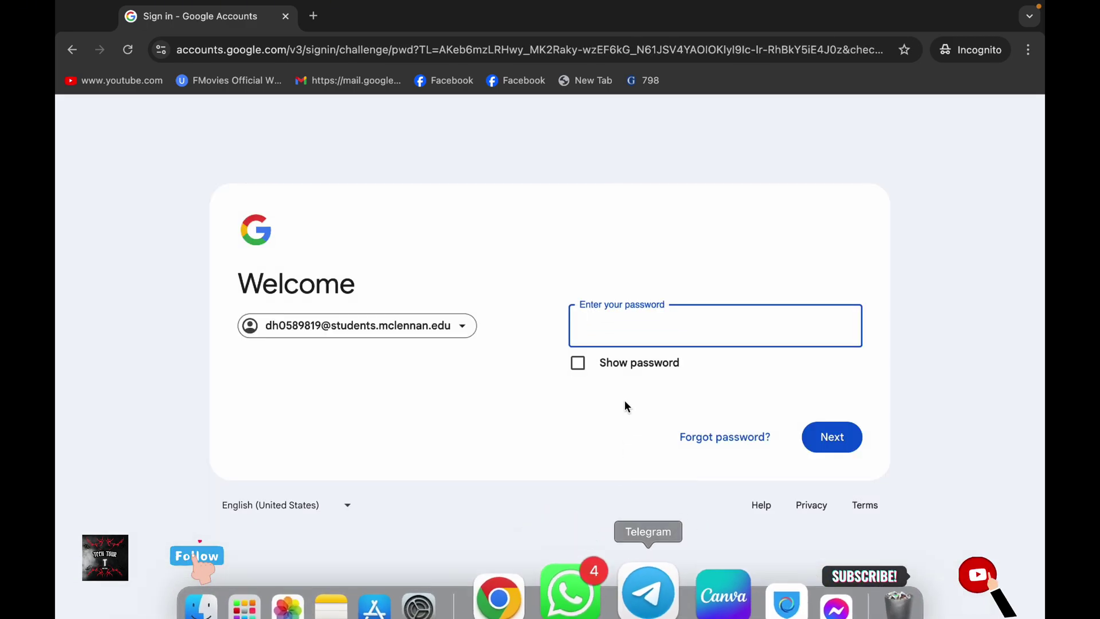
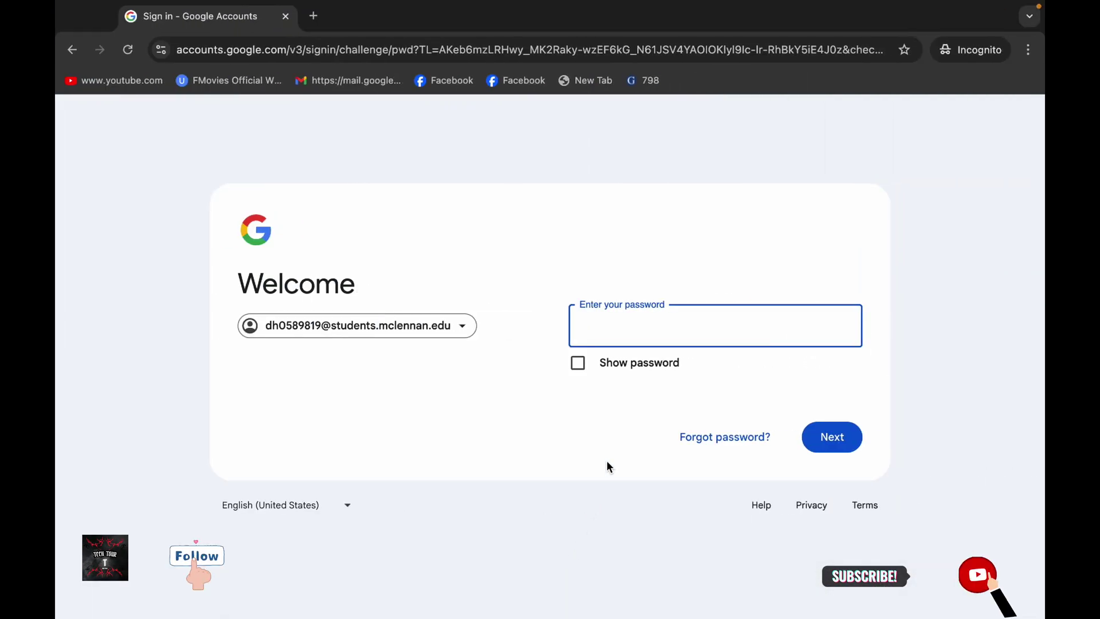
Paste the student account password to sign in, then accept the school account notice
key(super+v)
key(Return)
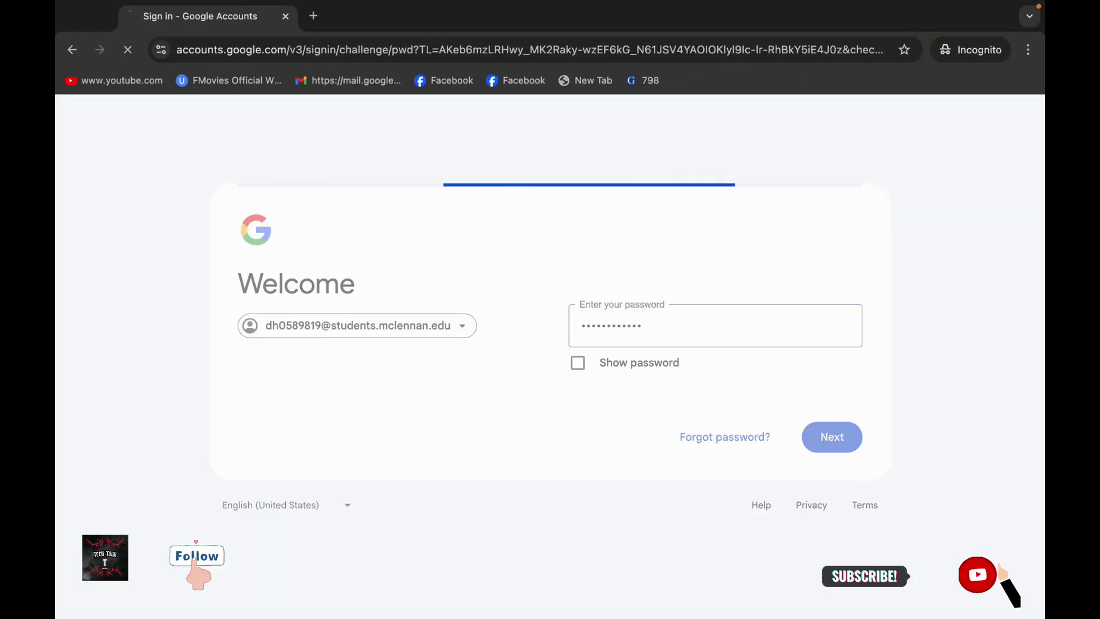
scroll(550, 355, down, 10)
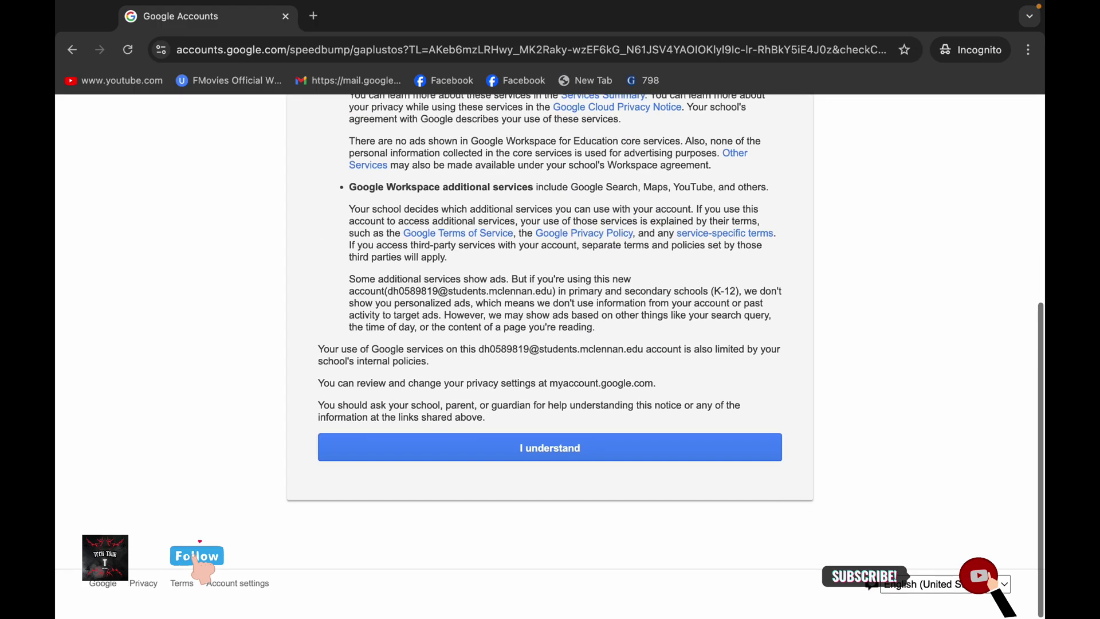
click(595, 474)
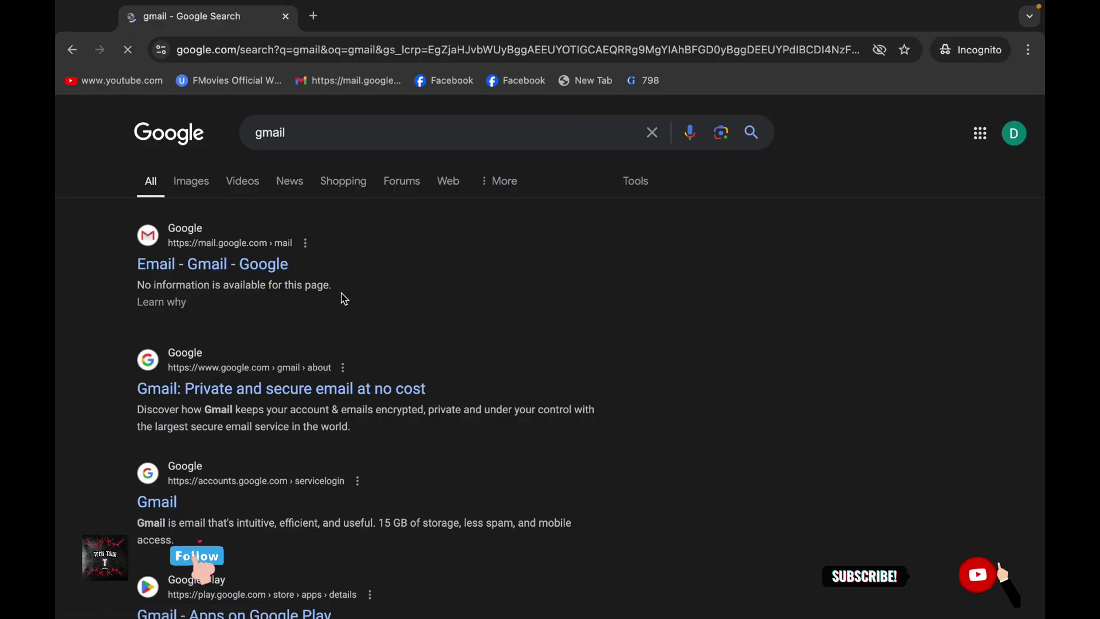
Open the Email - Gmail - Google result and dismiss the welcome tour with Get started, Next, Done
click(165, 509)
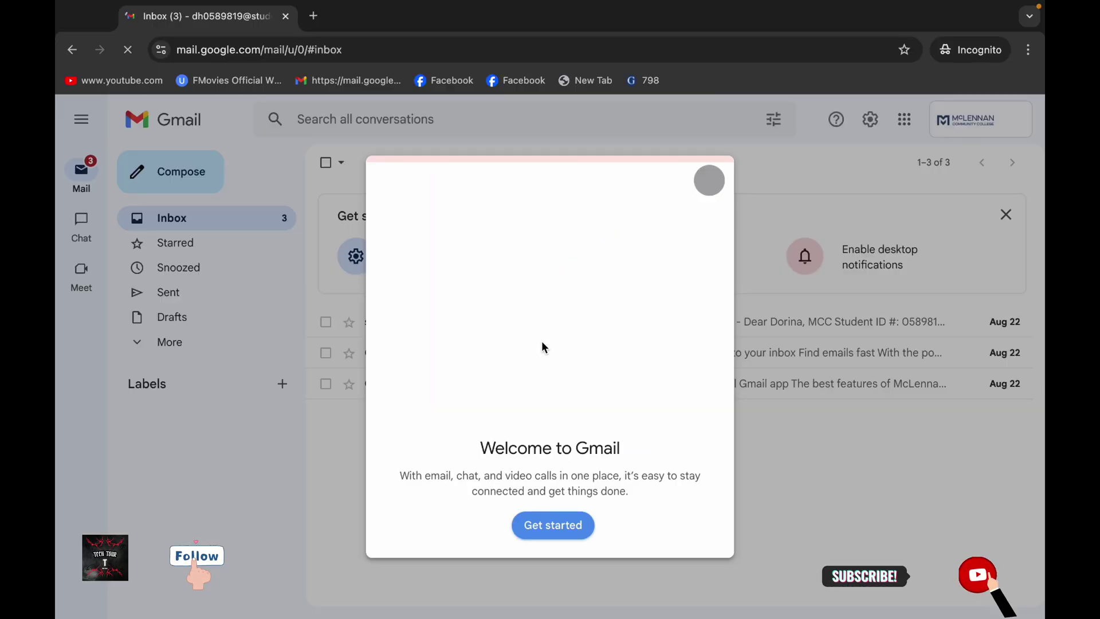
click(546, 536)
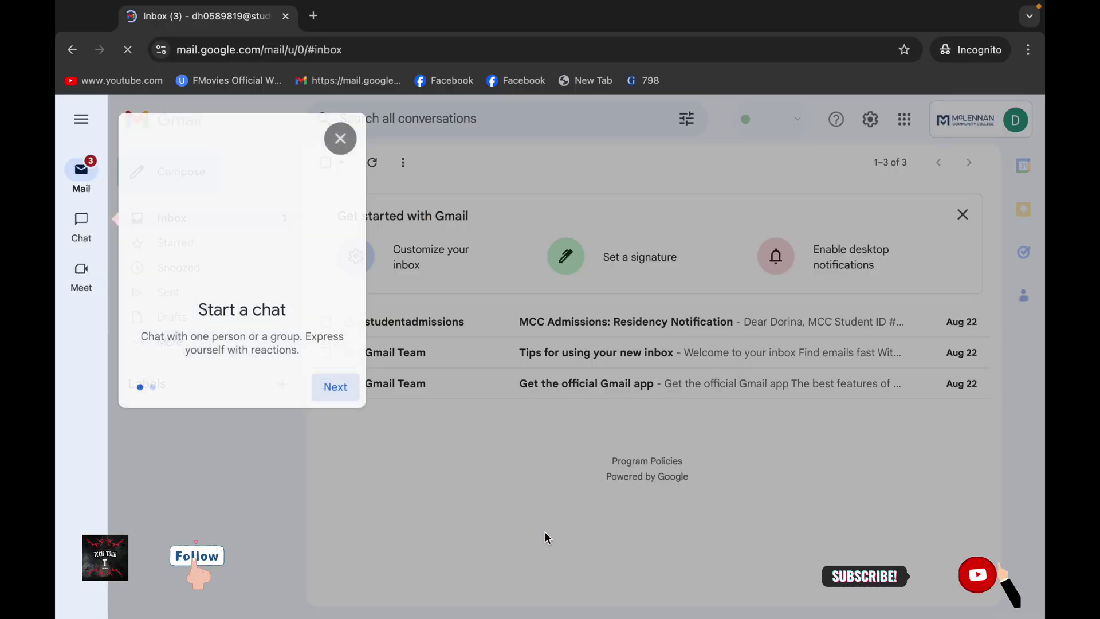
click(333, 388)
click(330, 390)
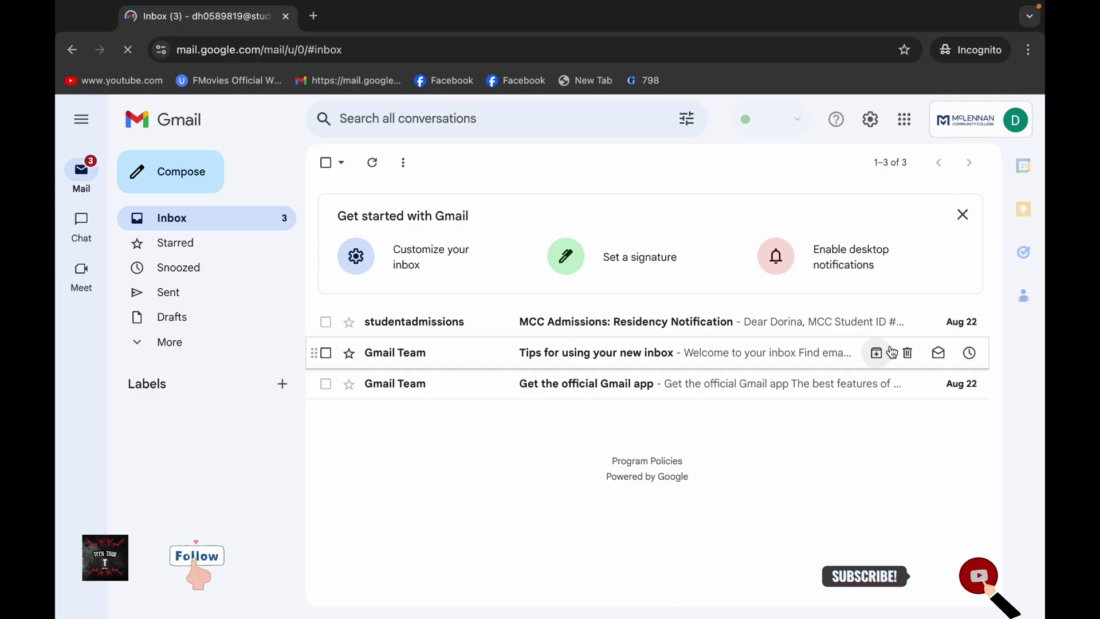
click(908, 118)
scroll(889, 228, down, 10)
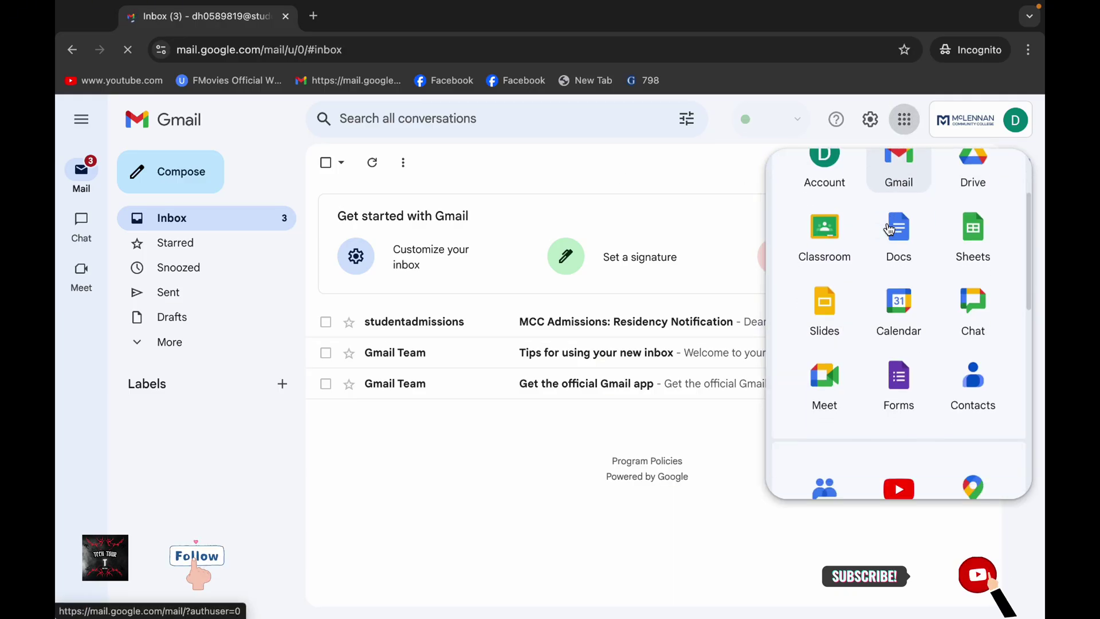
scroll(889, 229, down, 1)
scroll(888, 228, up, 5)
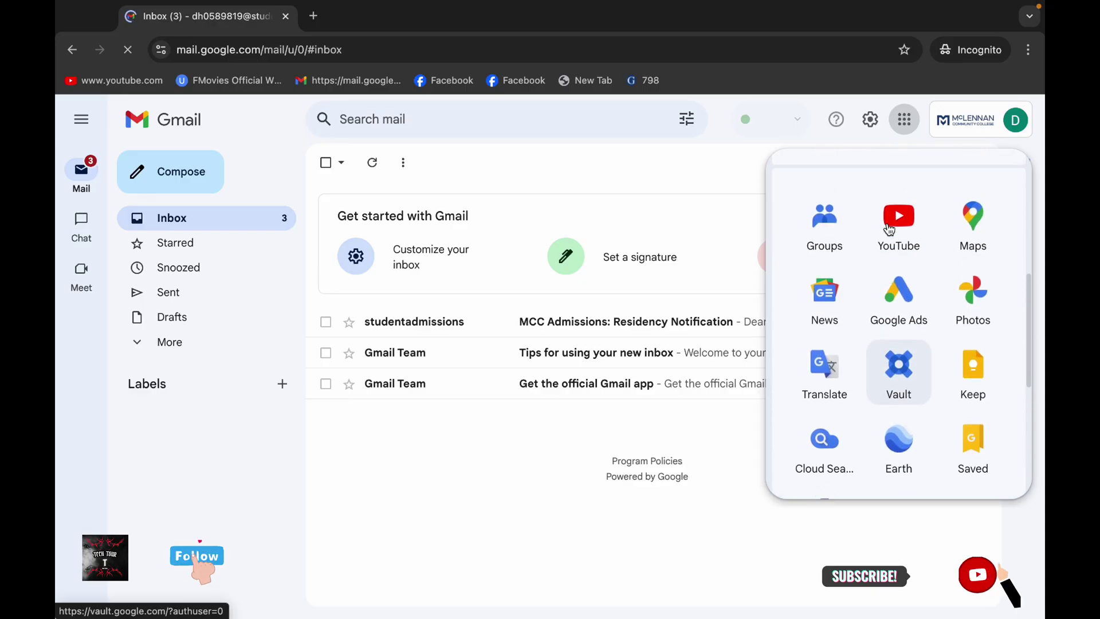
scroll(889, 227, down, 6)
scroll(889, 317, up, 10)
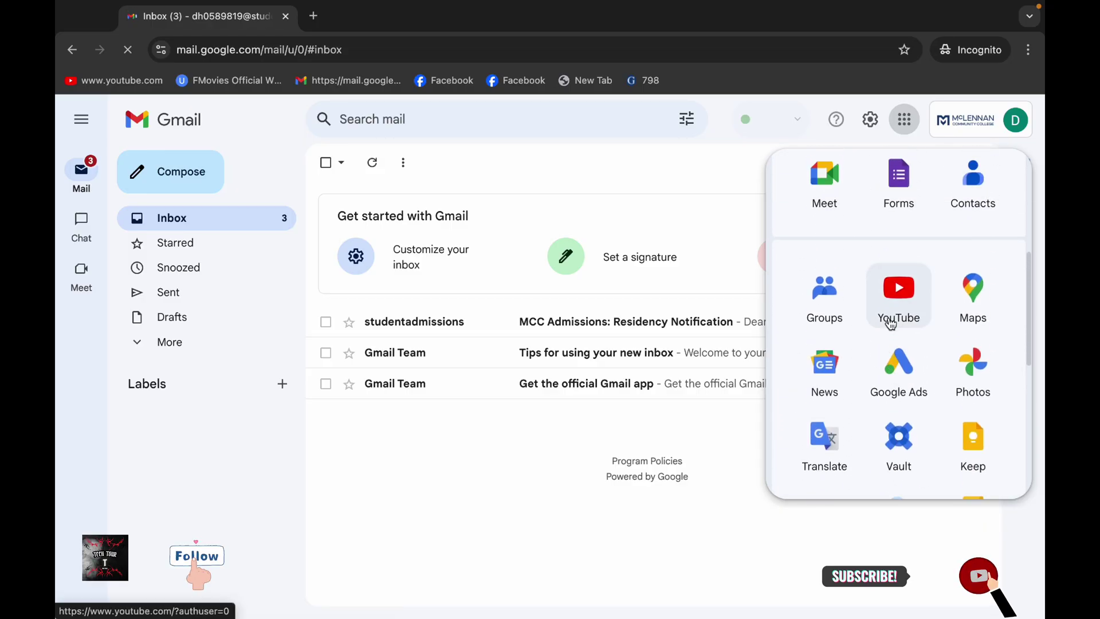
click(969, 219)
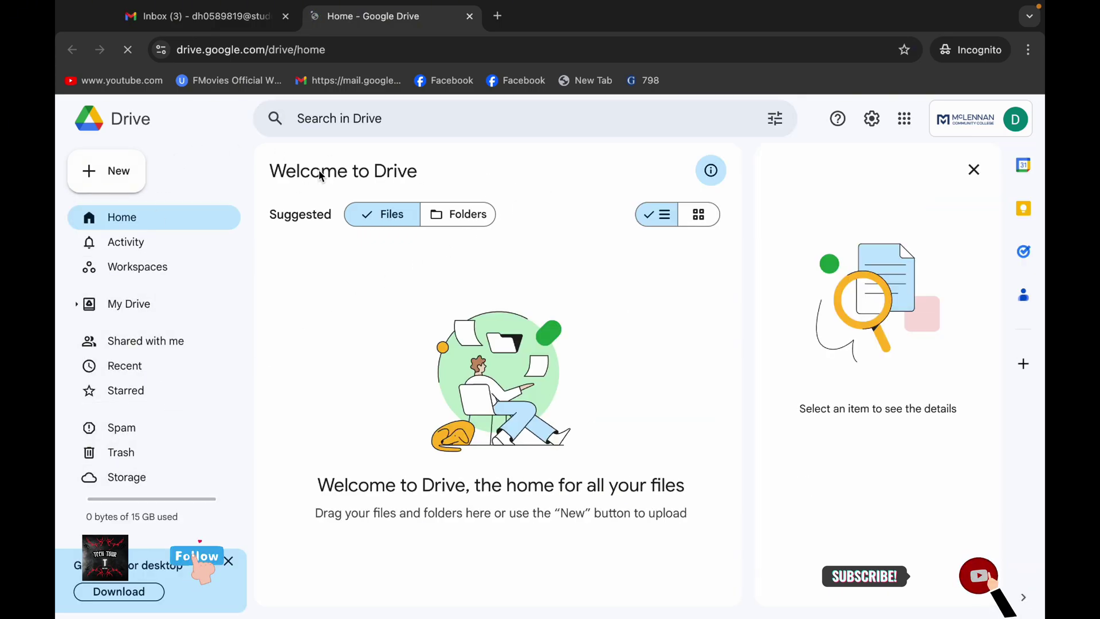
click(470, 16)
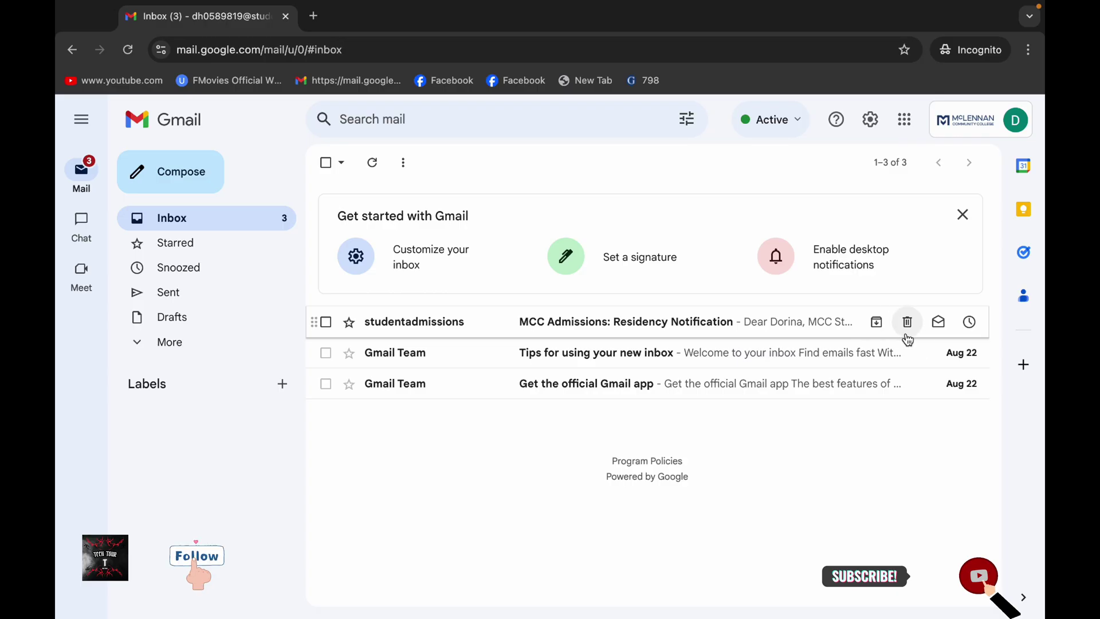
Show the account panel from the top-right profile avatar to confirm the signed-in student account
click(1015, 127)
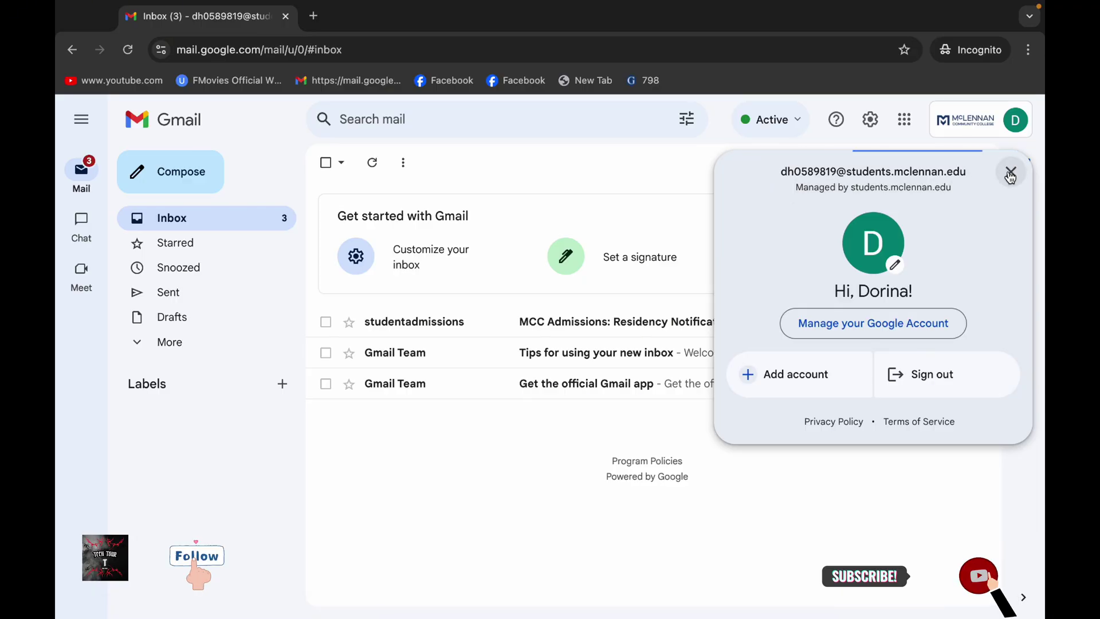
mouse_move(449, 3)
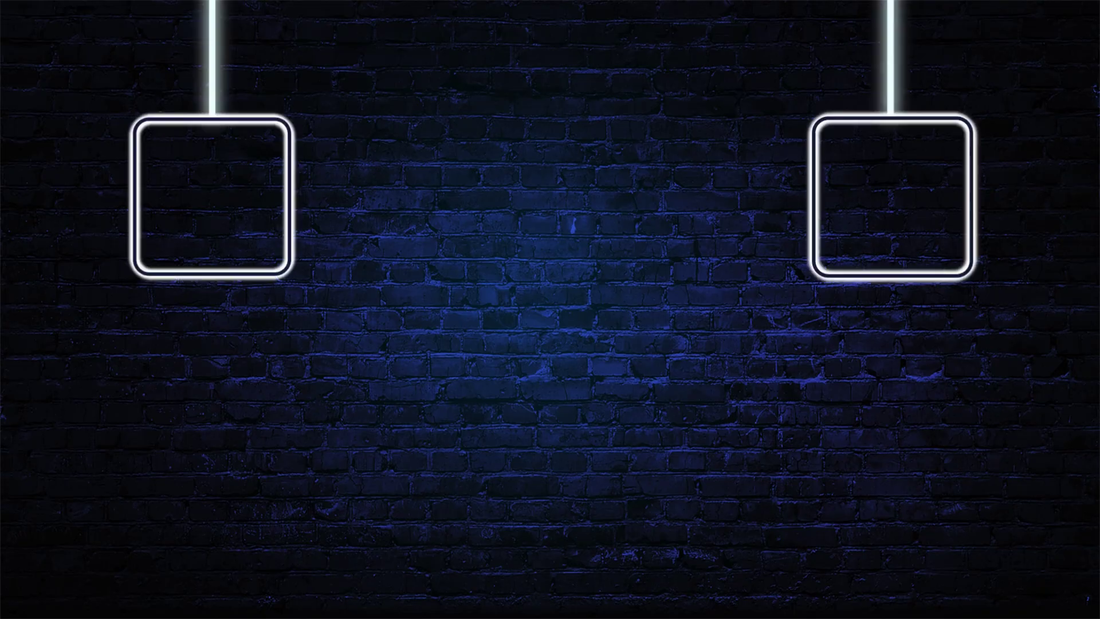